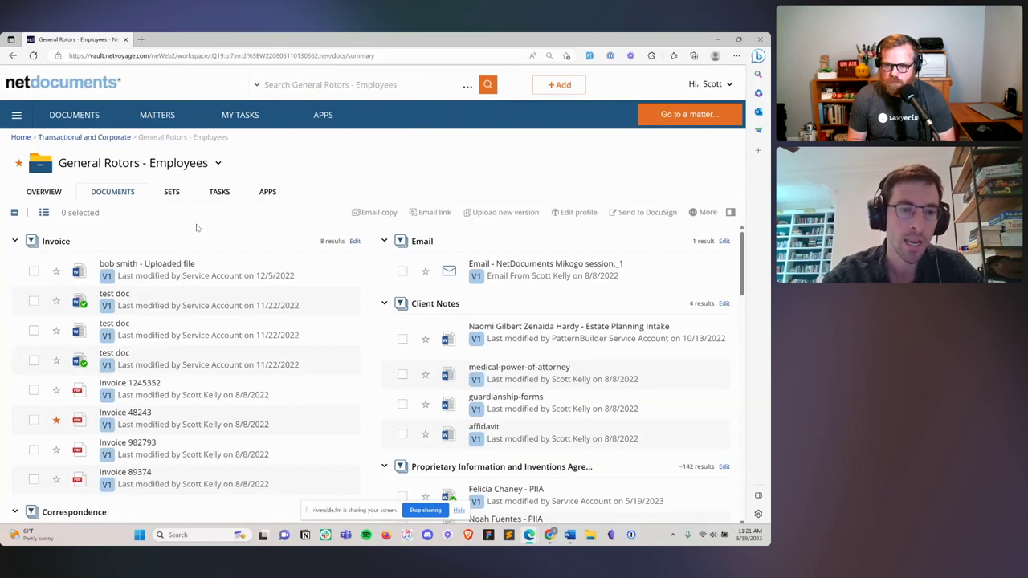
Examine the General Rotors - Employees workspace's apps and its document categories, including inventions agreements, I-9 forms and employment offers
left_click(268, 193)
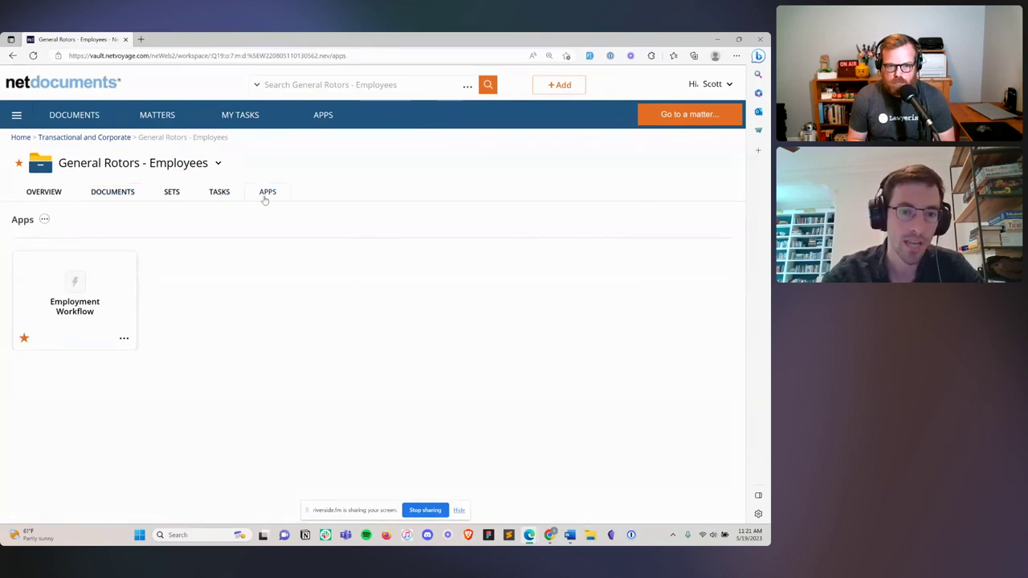
left_click(105, 194)
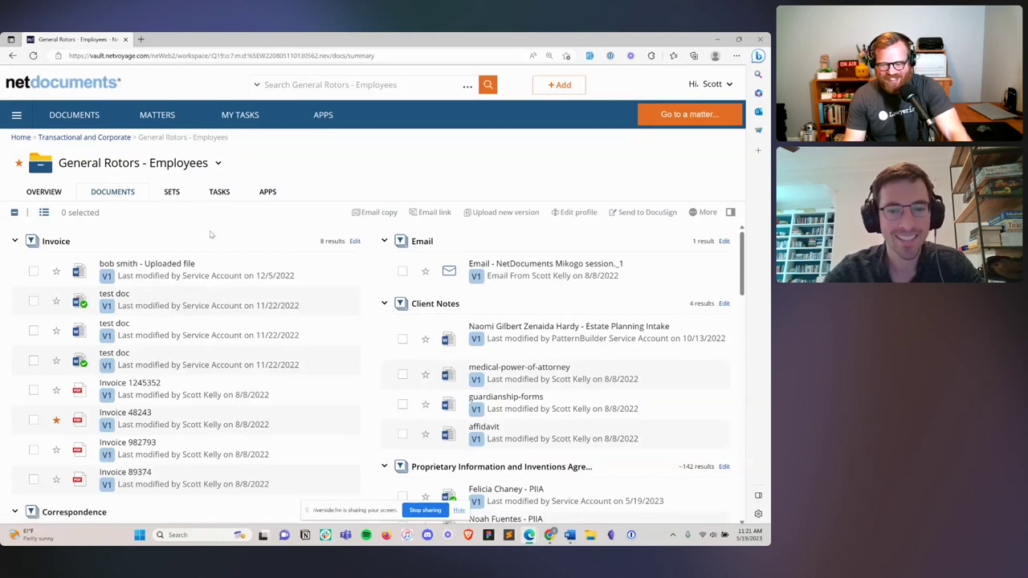
scroll(211, 234, "down", 1)
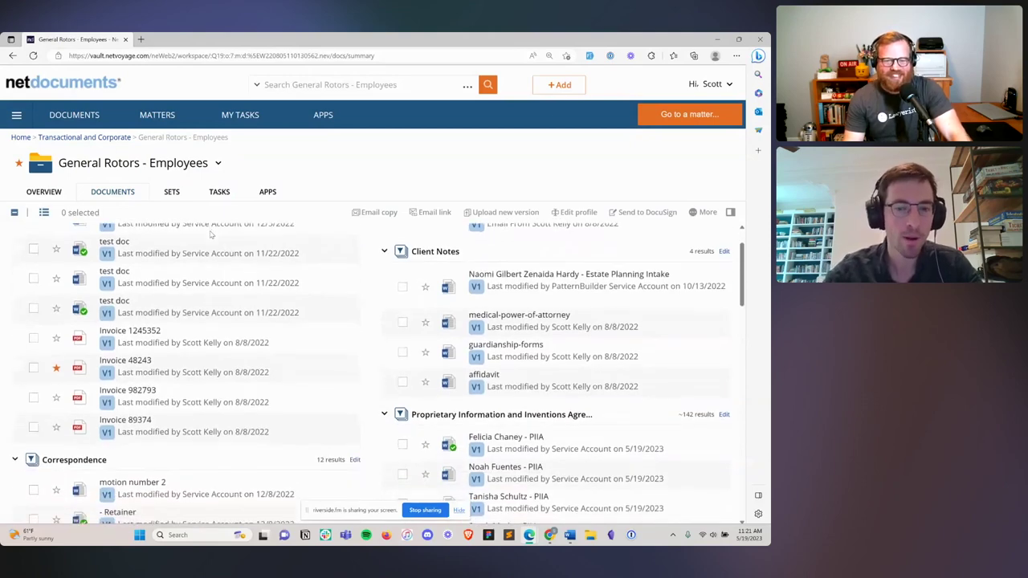
scroll(211, 233, "down", 3)
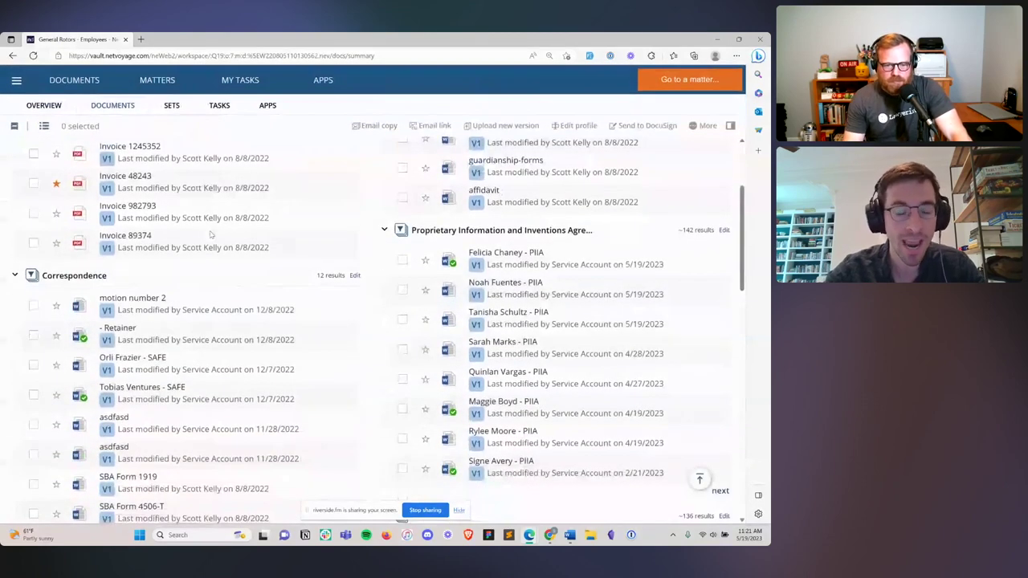
scroll(212, 234, "up", 5)
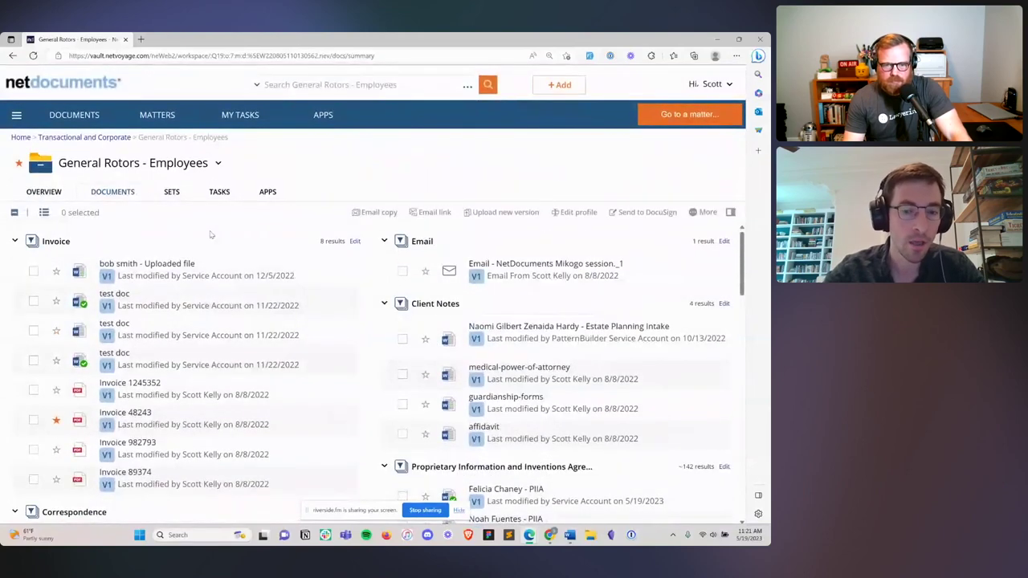
scroll(498, 406, "down", 3)
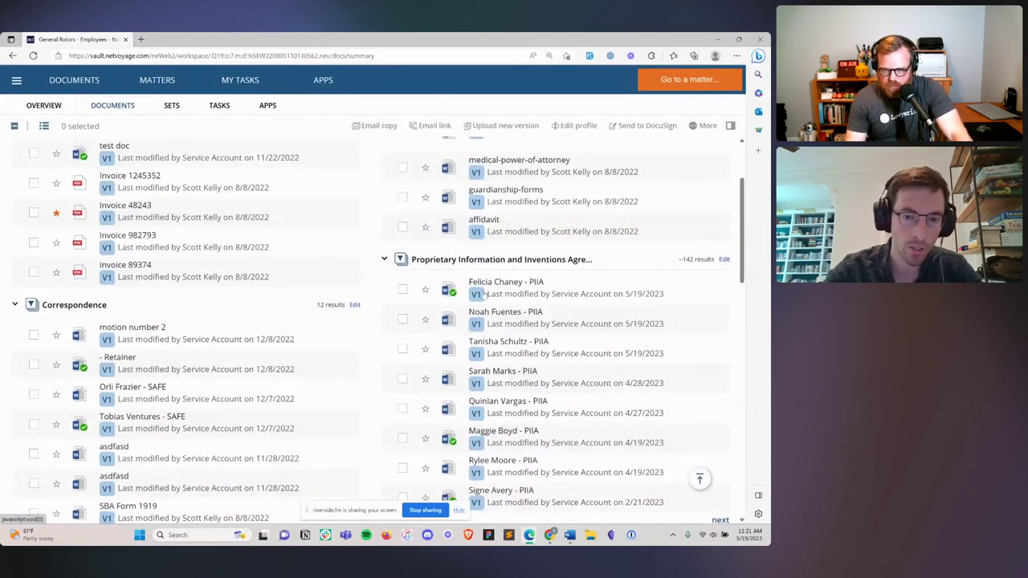
scroll(475, 359, "down", 3)
scroll(475, 359, "down", 2)
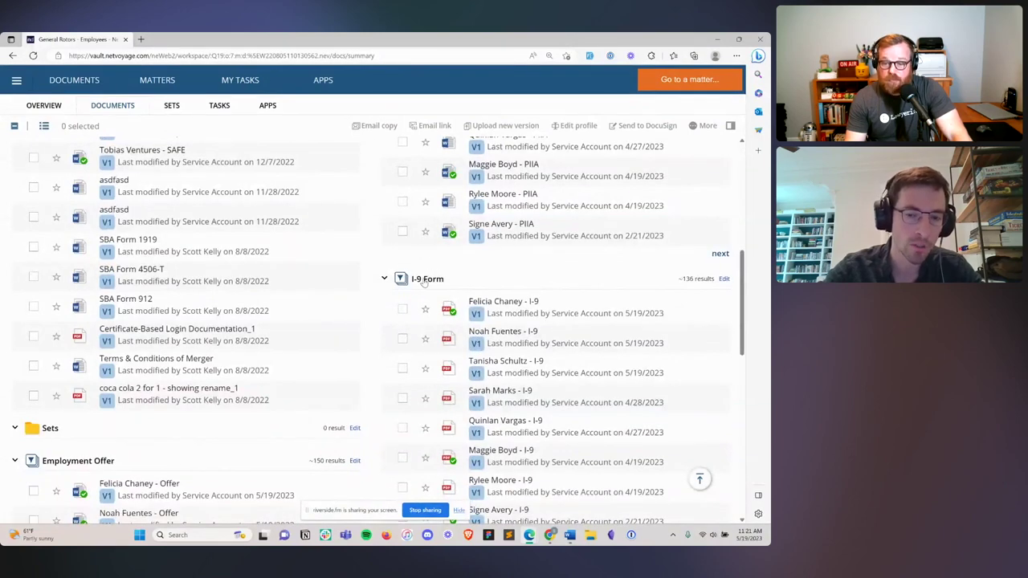
scroll(429, 281, "down", 3)
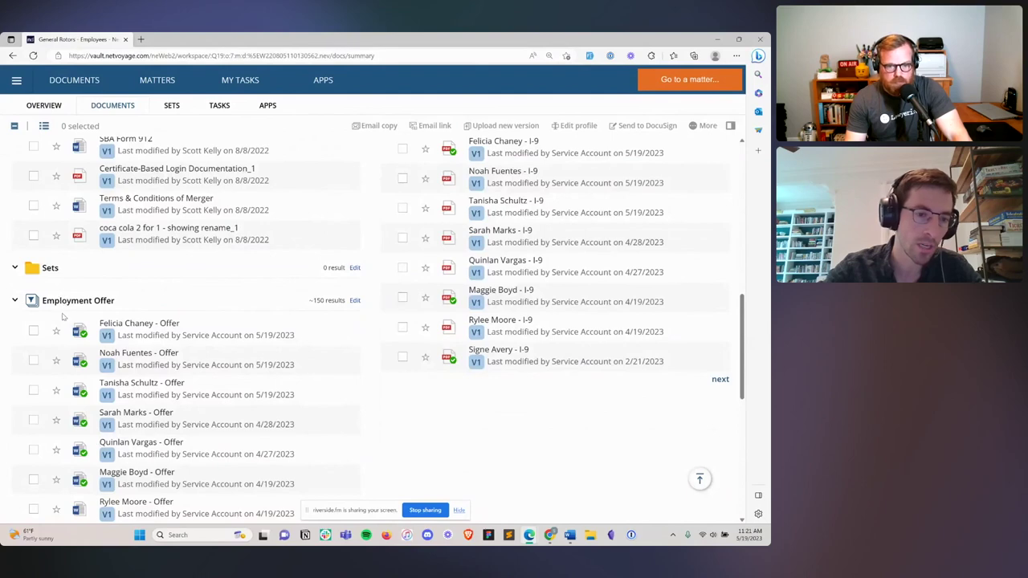
scroll(118, 360, "up", 3)
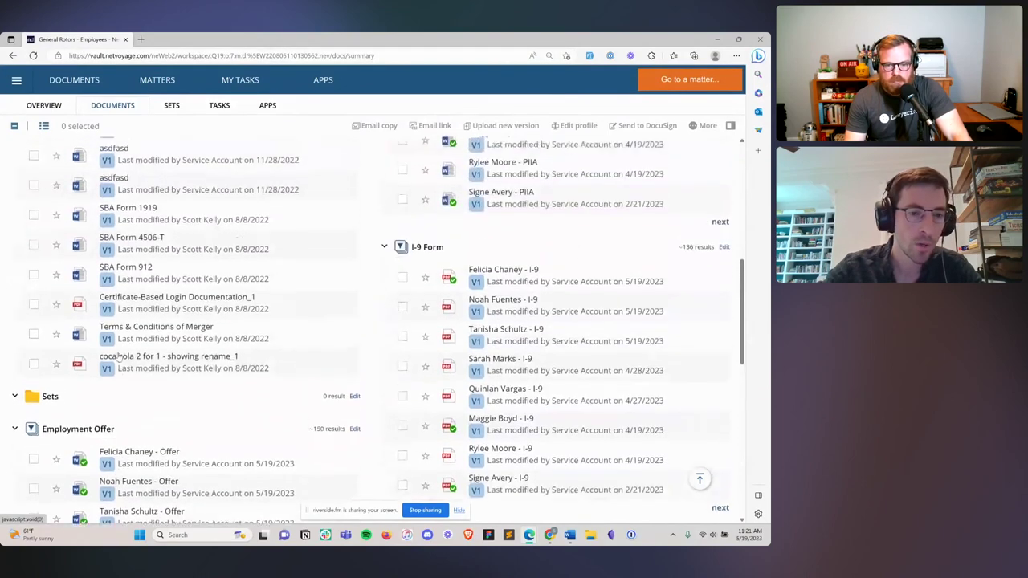
scroll(118, 357, "up", 5)
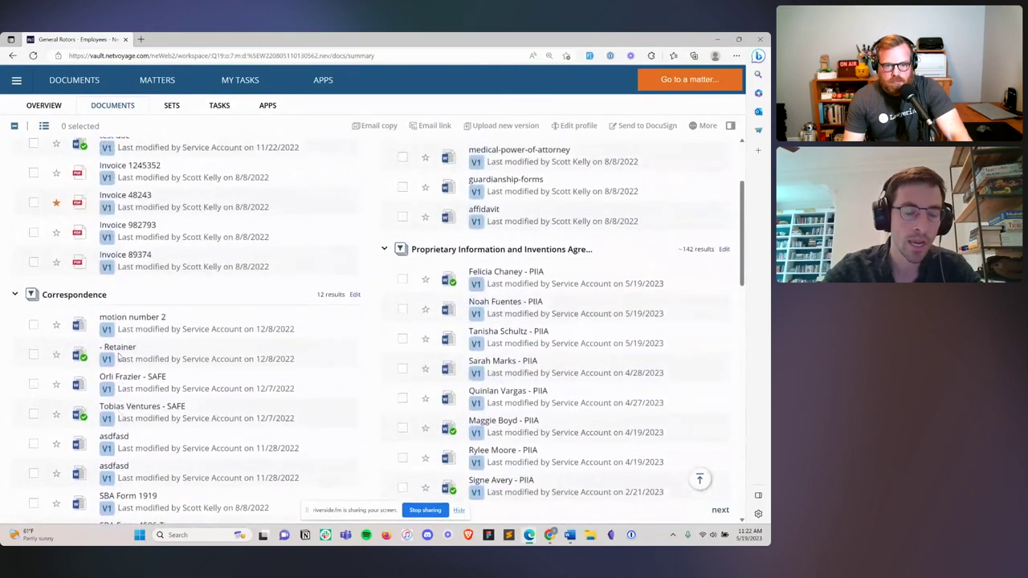
scroll(119, 356, "up", 3)
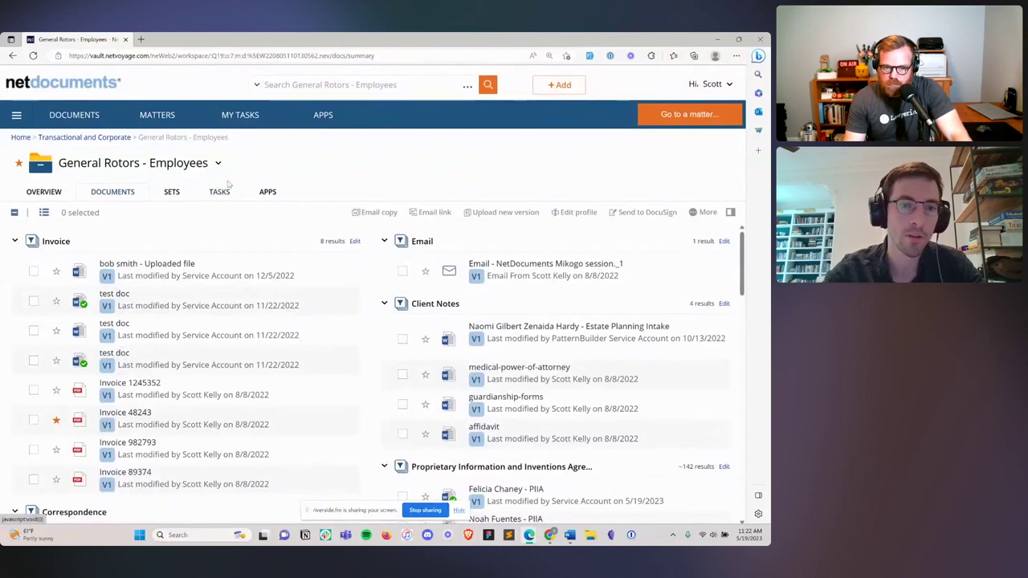
Launch the Employment Workflow app from the workspace's apps and review the fields of its General new-hire form
left_click(269, 193)
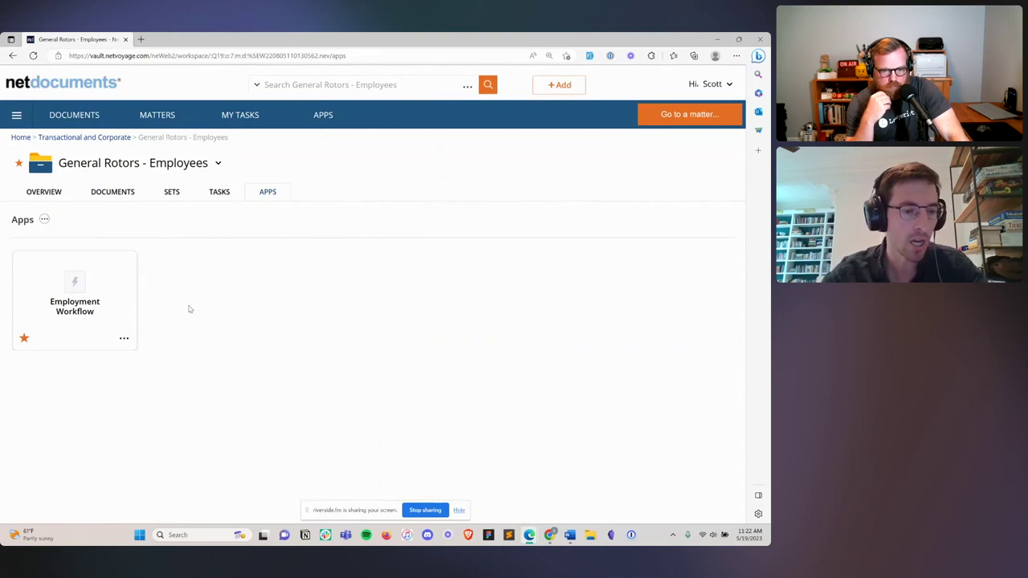
left_click(74, 321)
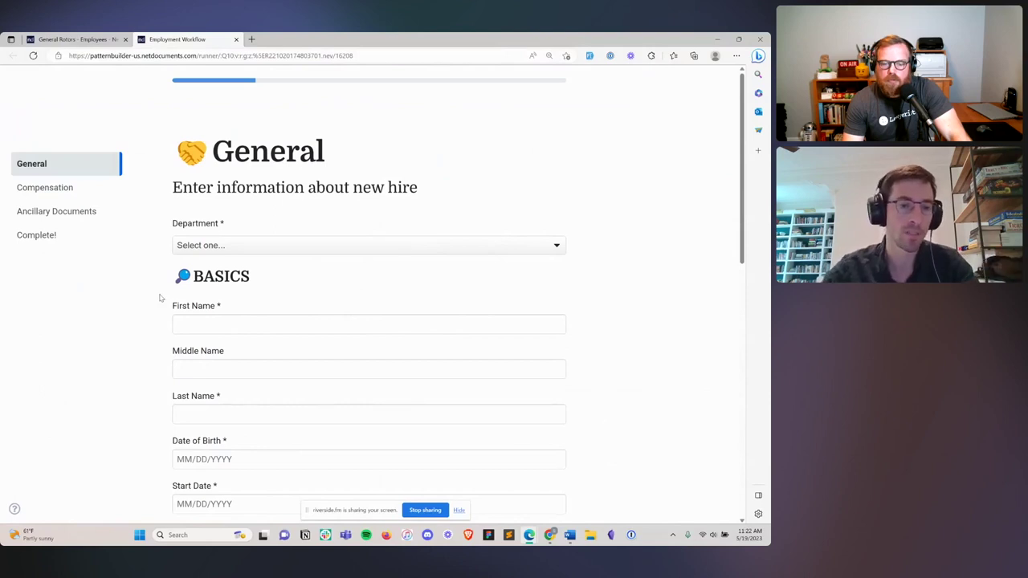
scroll(160, 298, "down", 3)
scroll(159, 298, "down", 5)
scroll(160, 298, "down", 5)
scroll(159, 298, "down", 1)
scroll(160, 298, "up", 5)
scroll(159, 298, "up", 5)
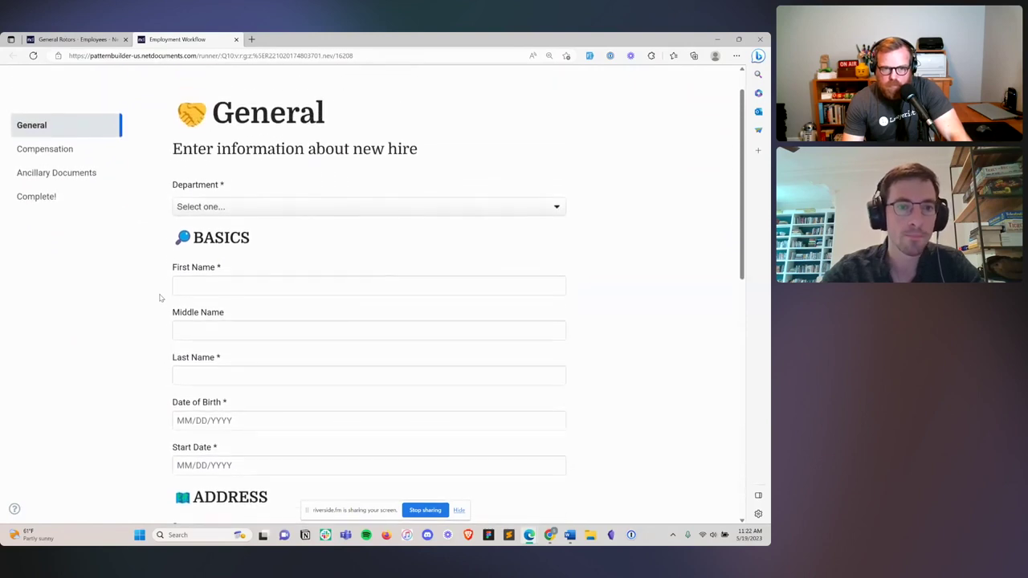
scroll(160, 298, "up", 1)
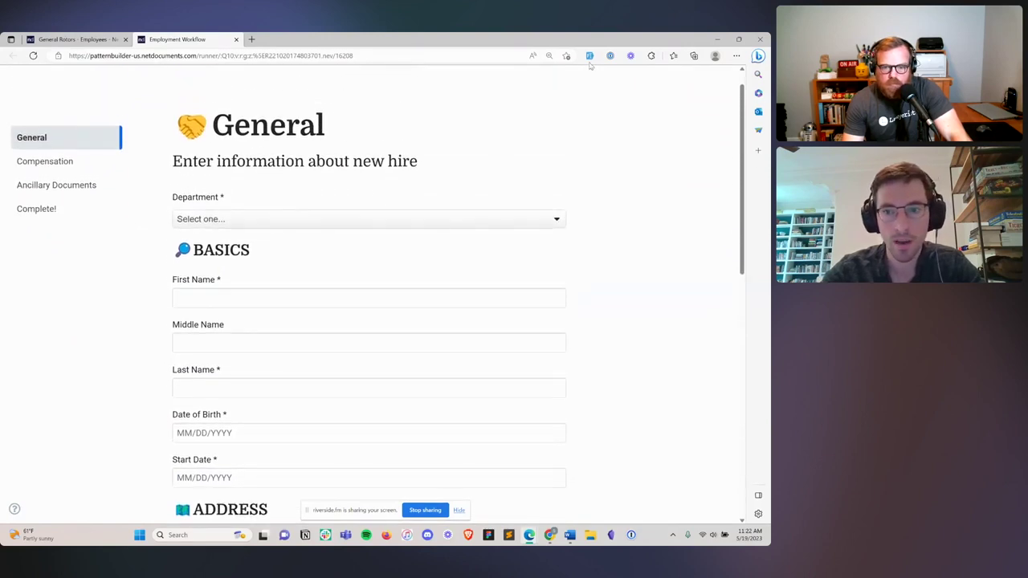
Fill all inputs of the General new-hire form with dummy data and review the entries
left_click(225, 296)
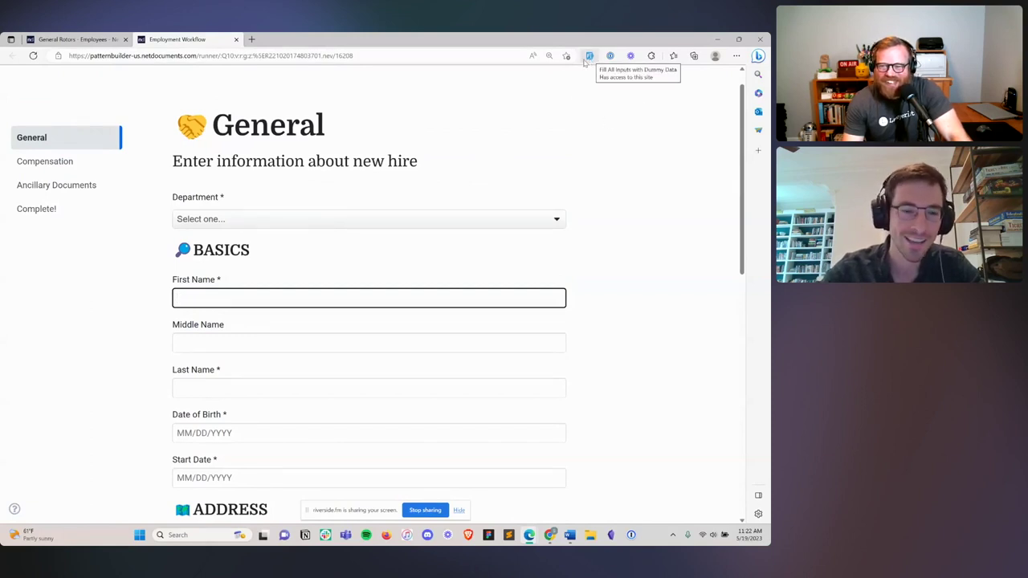
left_click(591, 63)
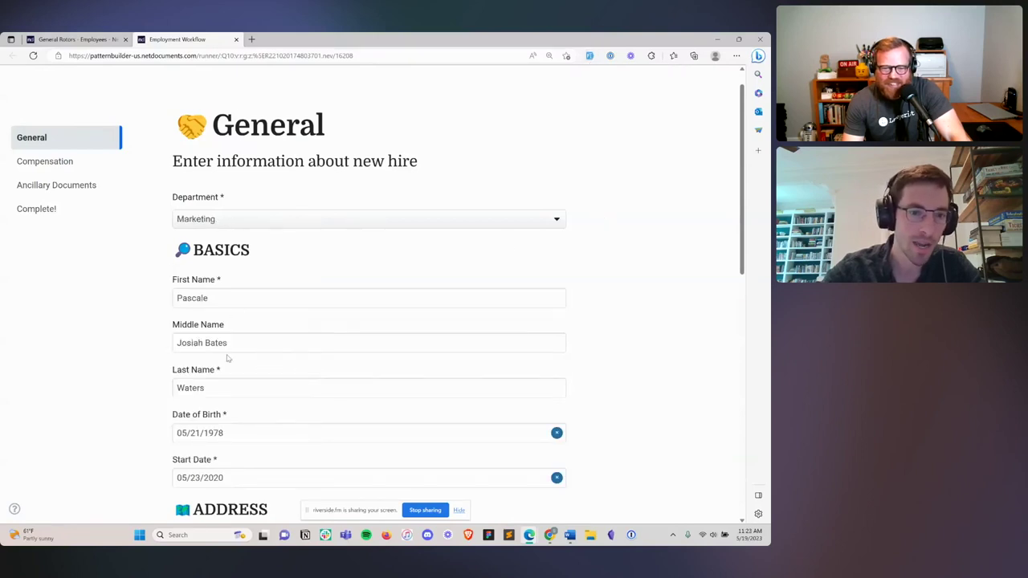
scroll(184, 256, "down", 1)
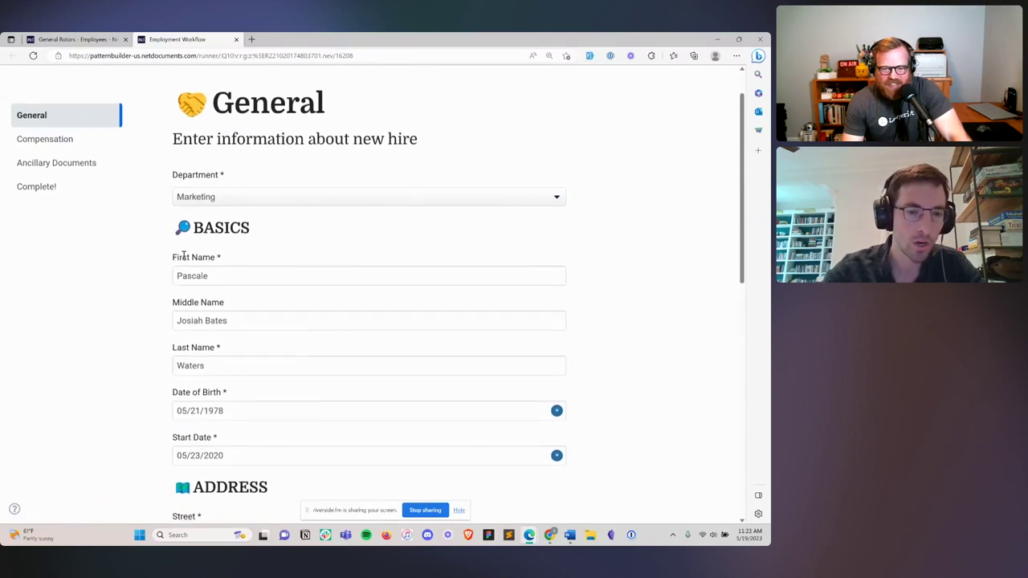
scroll(183, 256, "down", 1)
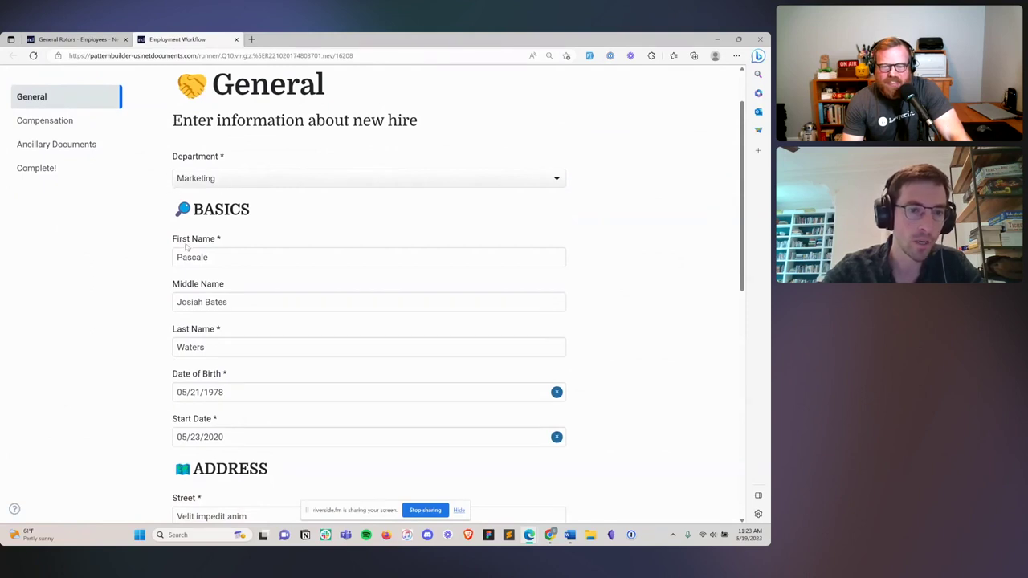
scroll(155, 263, "down", 3)
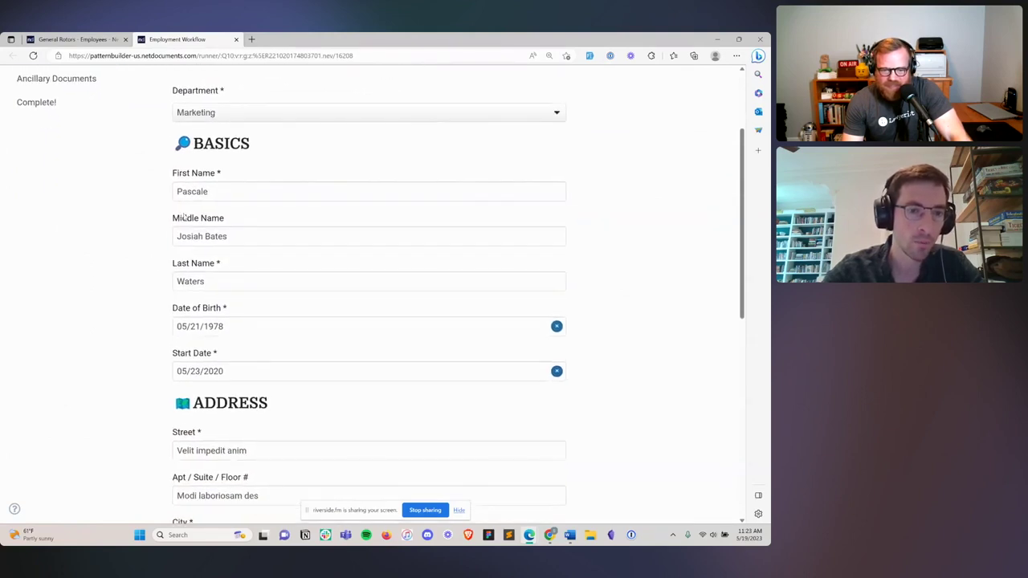
scroll(225, 286, "down", 5)
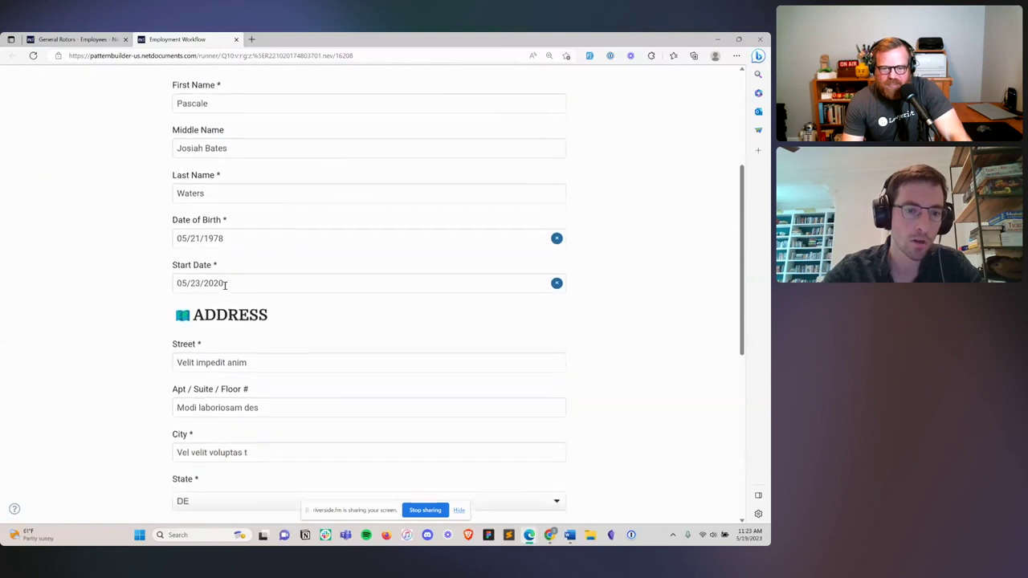
scroll(225, 286, "down", 5)
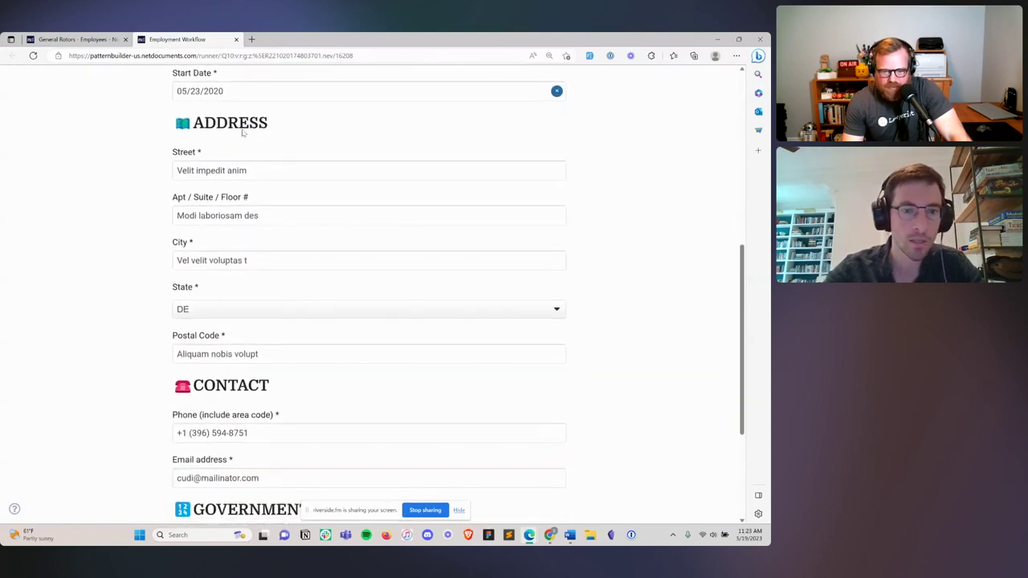
Replace the dummy street, apartment and city entries with the new hire's address details
triple_click(252, 172)
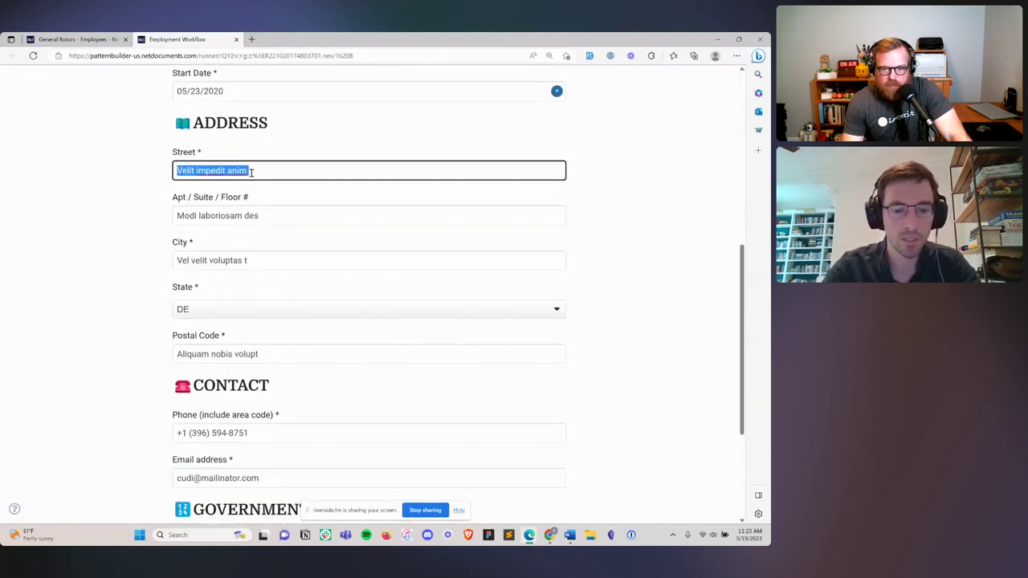
type("321 Side St")
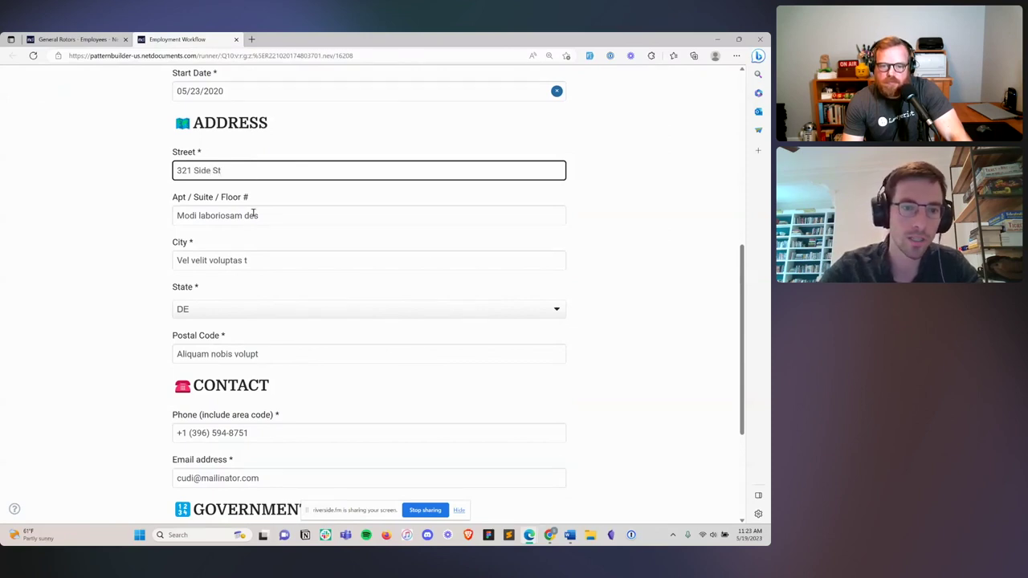
triple_click(253, 214)
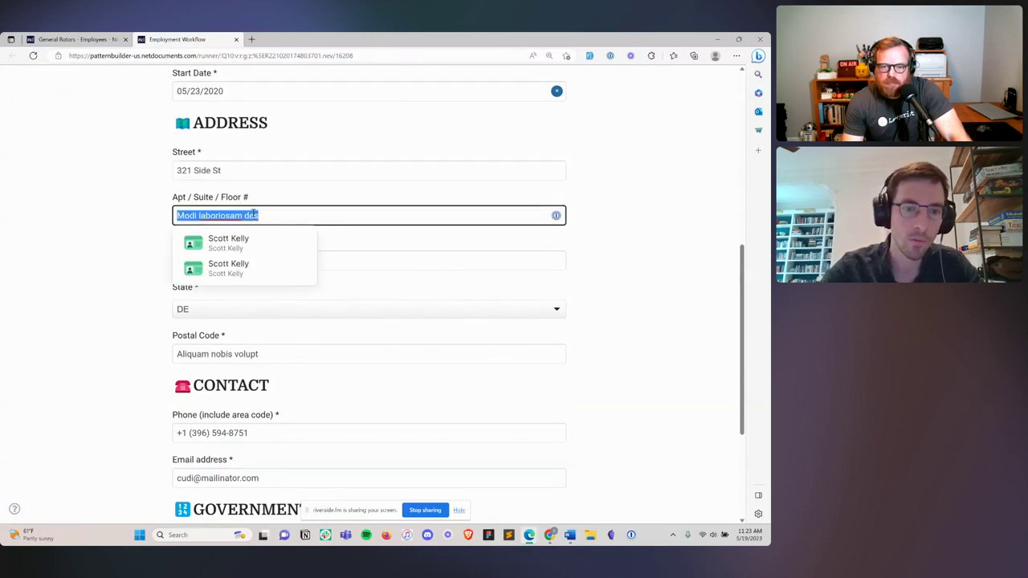
type("1")
triple_click(344, 262)
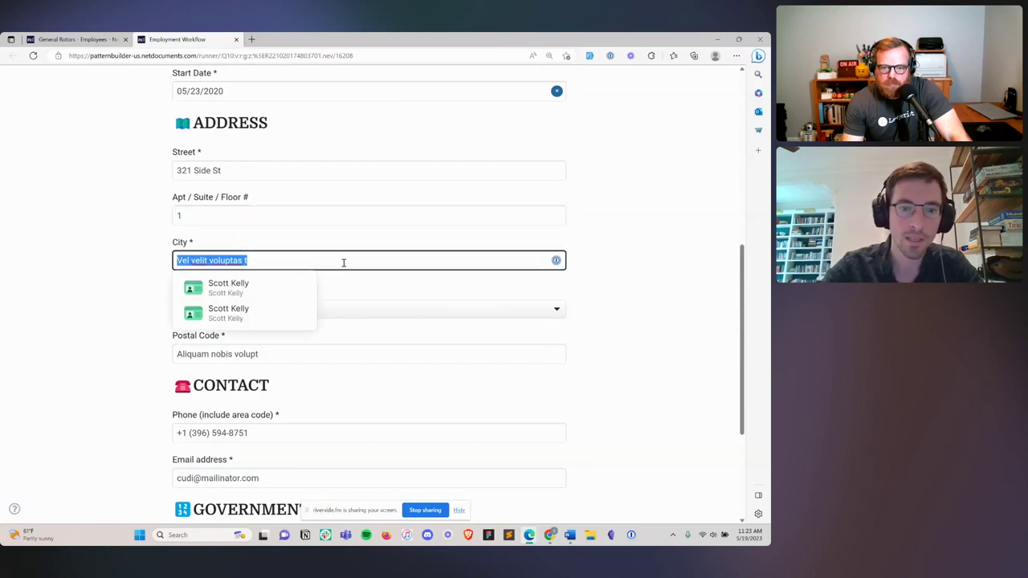
type("New City")
Enter the new hire's Social Security number in the Government ID section and continue to Compensation
scroll(343, 263, "down", 5)
left_click(254, 362)
triple_click(253, 362)
type("11111111111")
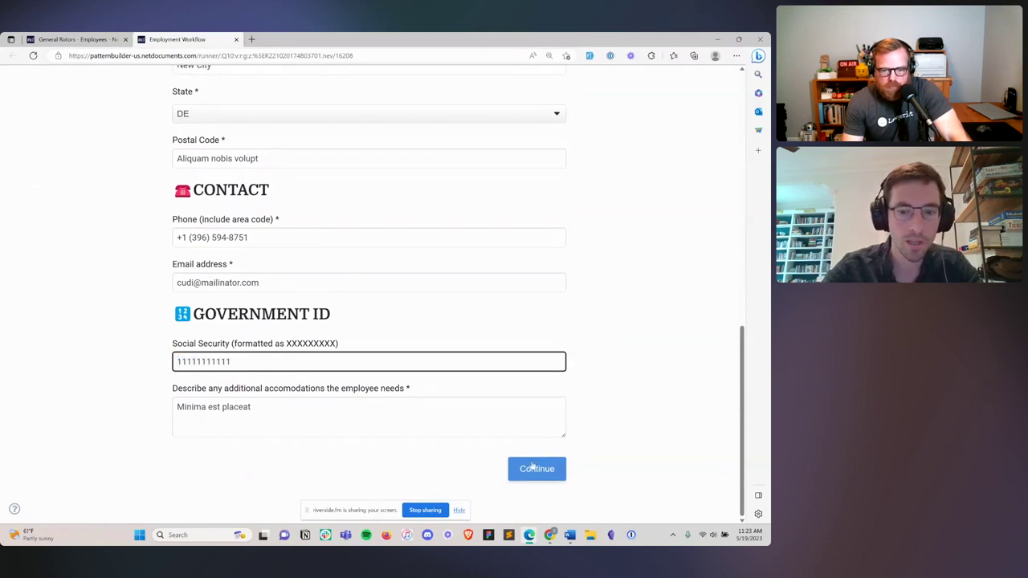
left_click(532, 467)
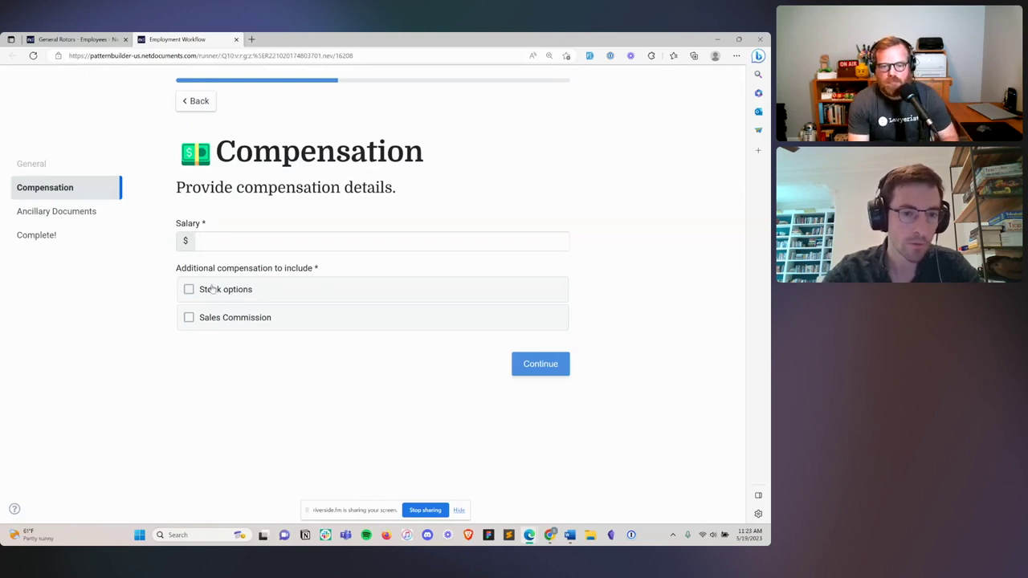
Set the salary to 200000 and include stock options, with 12 options at a strike price of $12
left_click(228, 244)
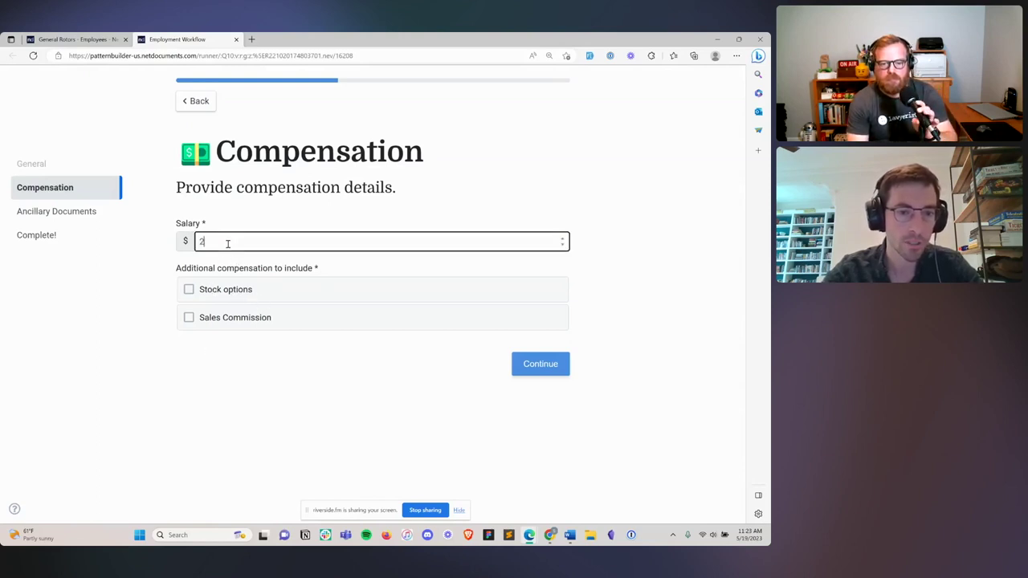
type("200000")
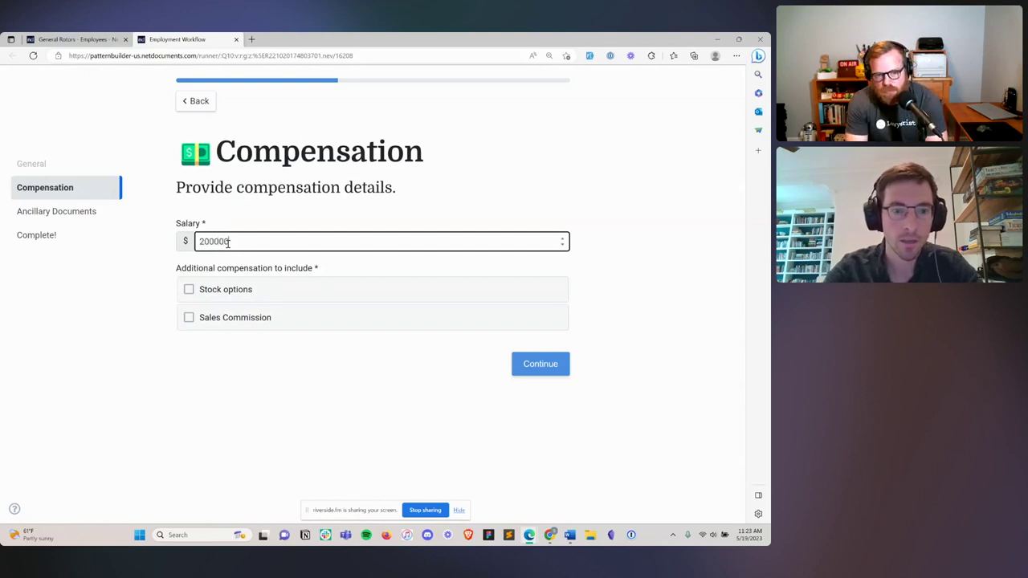
left_click(224, 294)
scroll(225, 294, "down", 2)
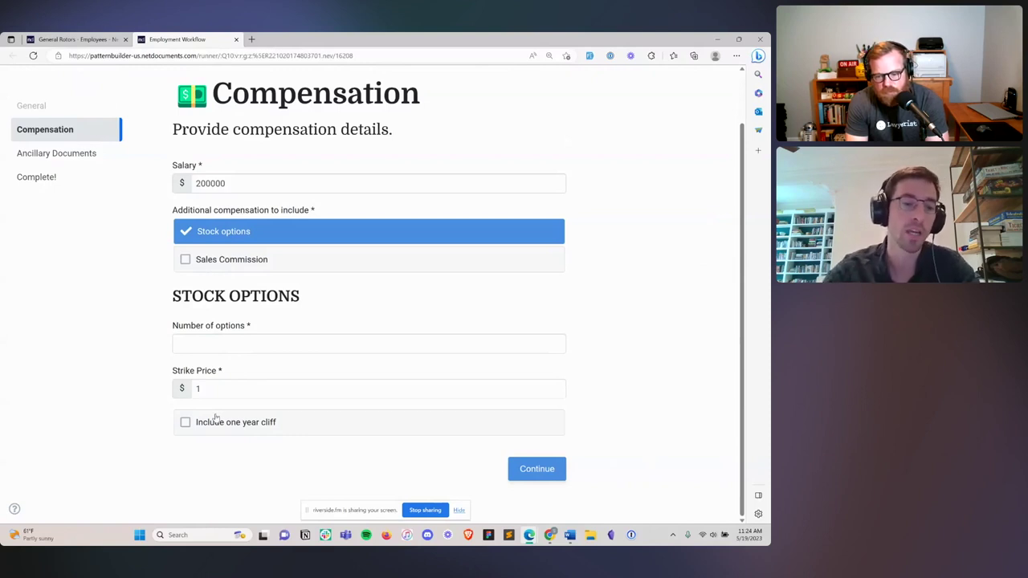
left_click(216, 345)
type("12")
left_click(229, 390)
type("2")
Add sales commission at 3% of sale to the compensation and continue to Ancillary Documents
left_click(246, 259)
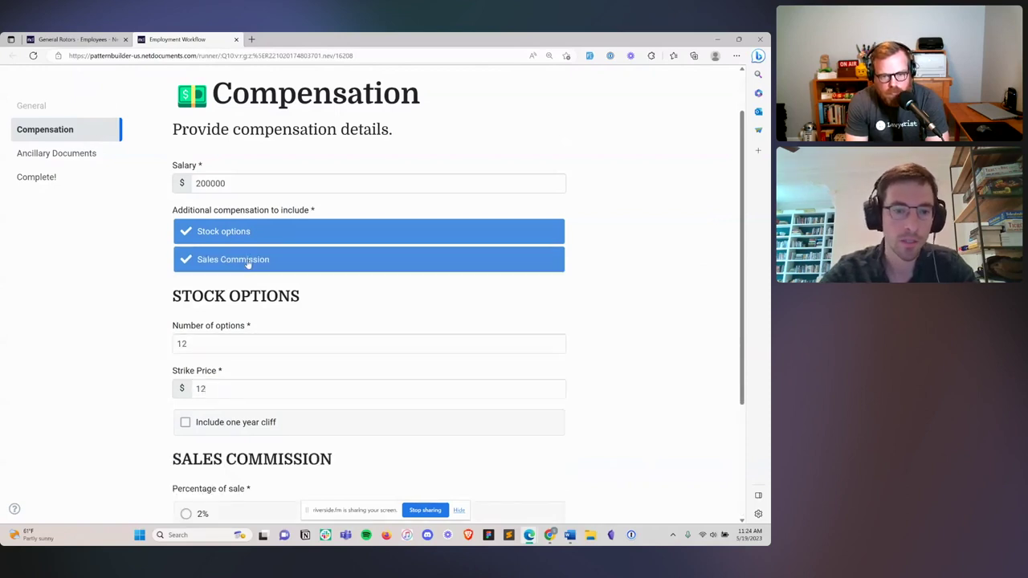
scroll(243, 353, "down", 3)
left_click(241, 366)
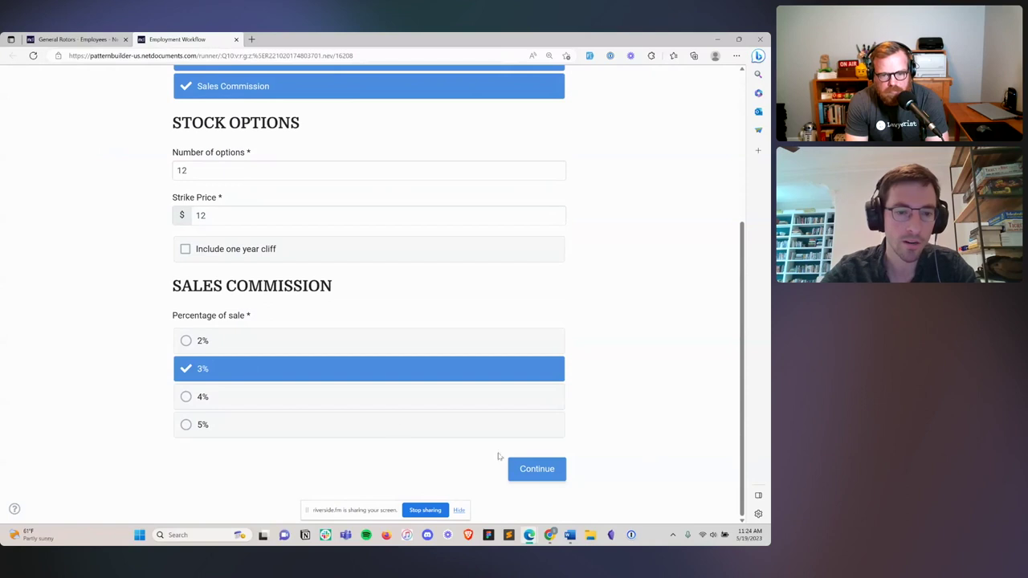
left_click(533, 470)
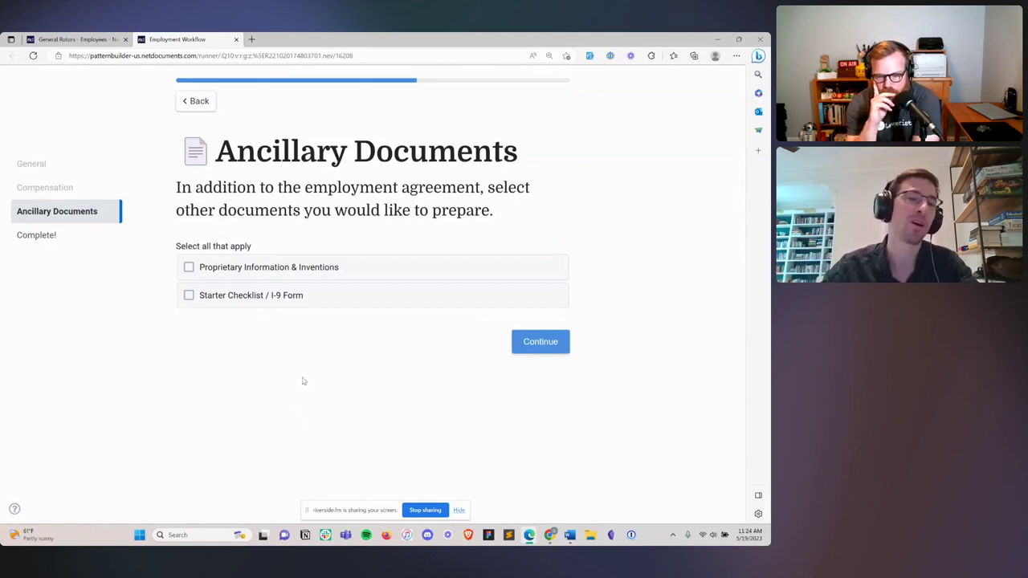
Select the Proprietary Information & Inventions and Starter Checklist / I-9 Form documents, answer Yes to prior inventions, and continue
left_click(239, 270)
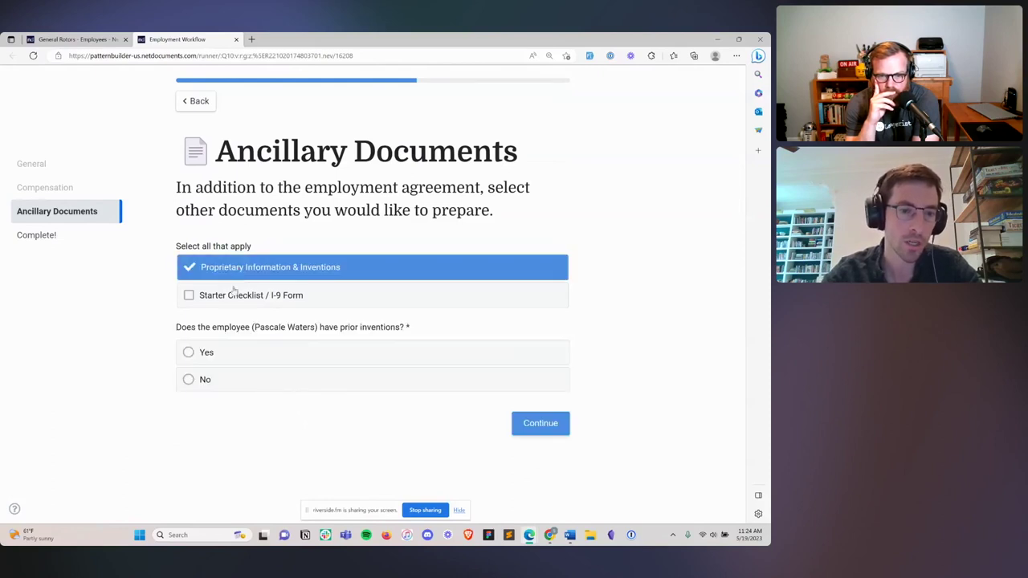
left_click(240, 297)
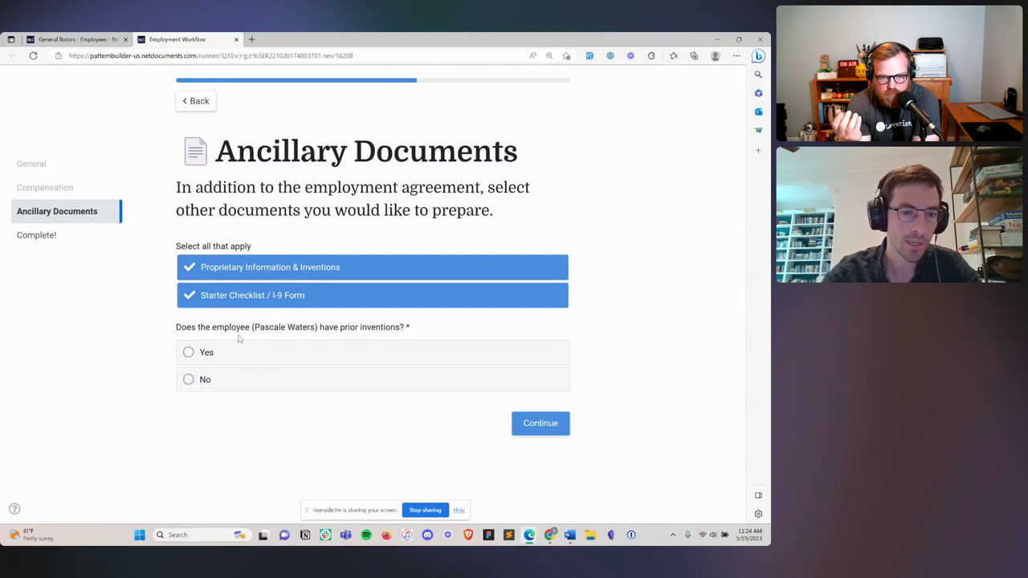
left_click(310, 355)
left_click(542, 424)
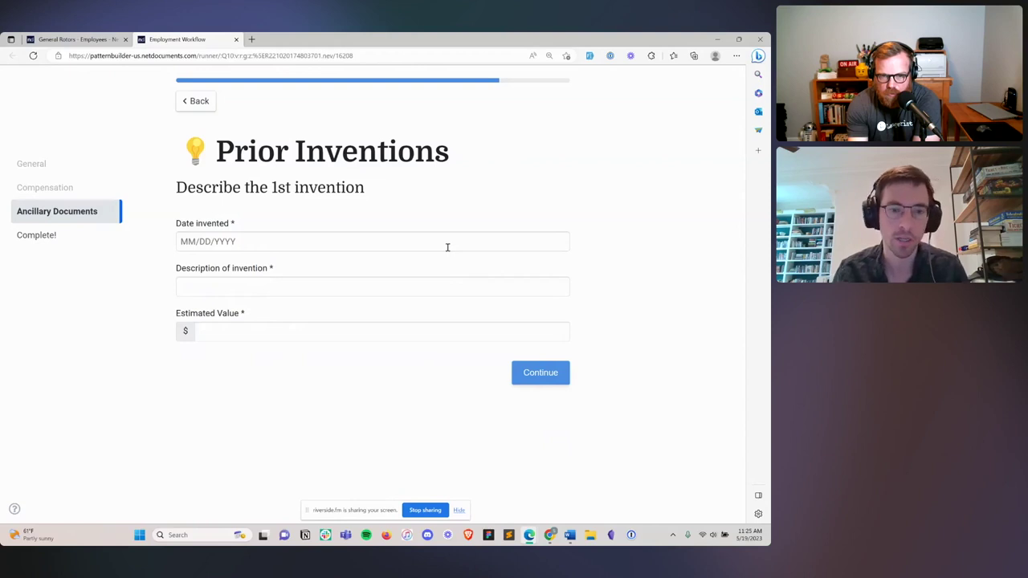
Record the first prior invention, dated 05/19/2023, as New New Thing with an estimated value of $12323
left_click(329, 237)
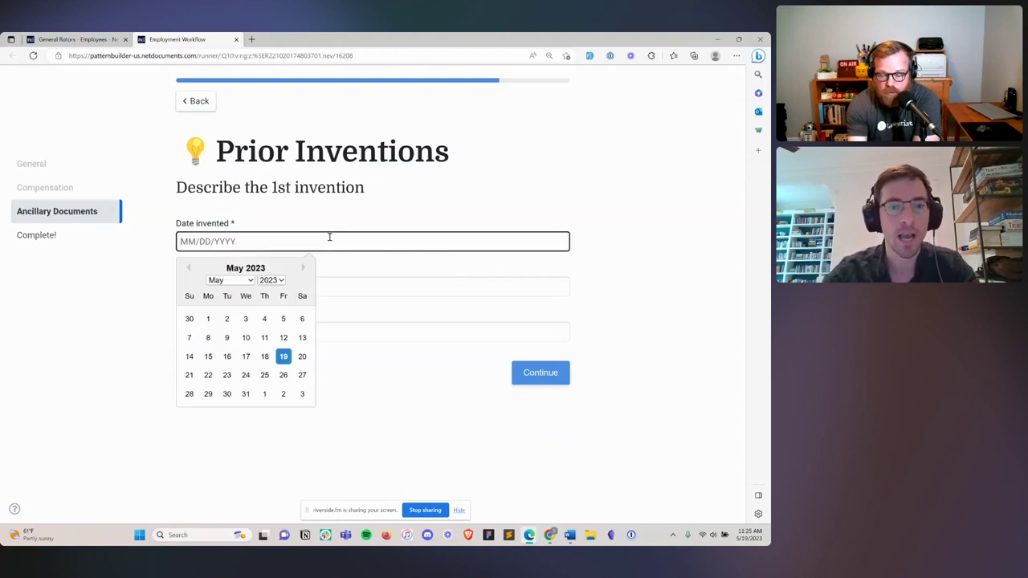
left_click(284, 356)
left_click(230, 287)
type("New New Thing")
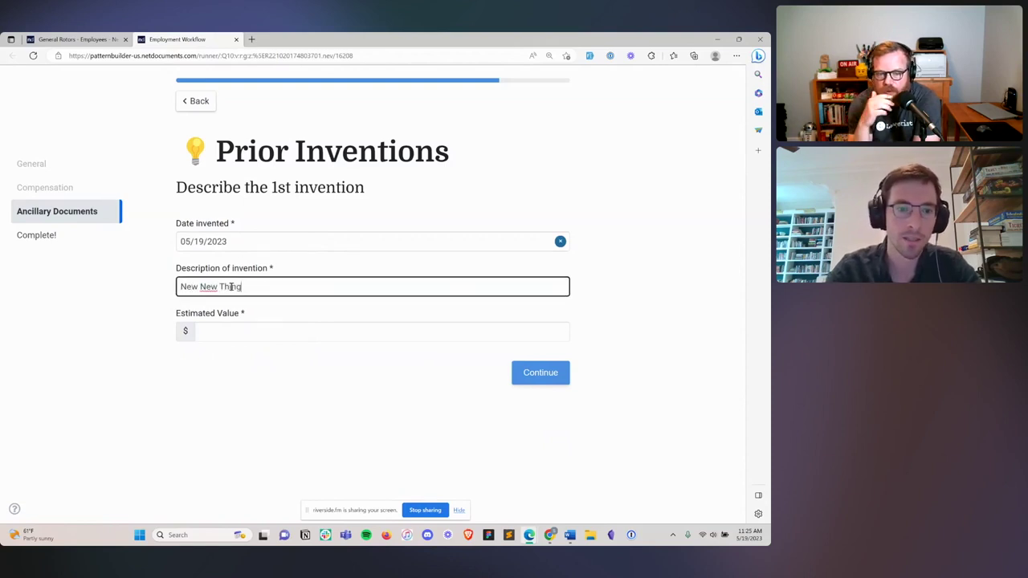
left_click(217, 335)
type("12333")
left_click(537, 375)
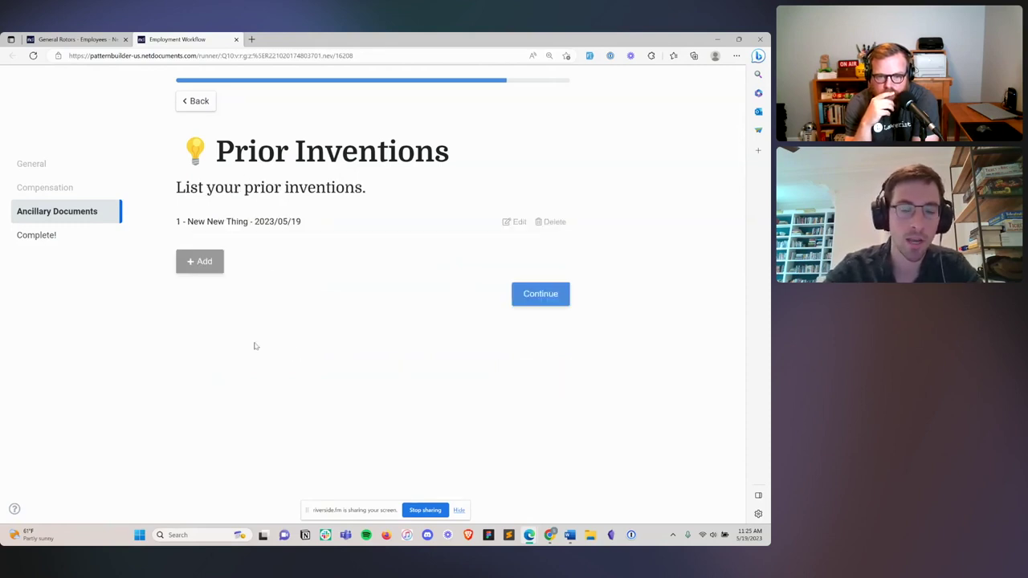
Add a second prior invention, dated 05/18/2023, described as Sliced Bread with an estimated value of $78999
left_click(207, 263)
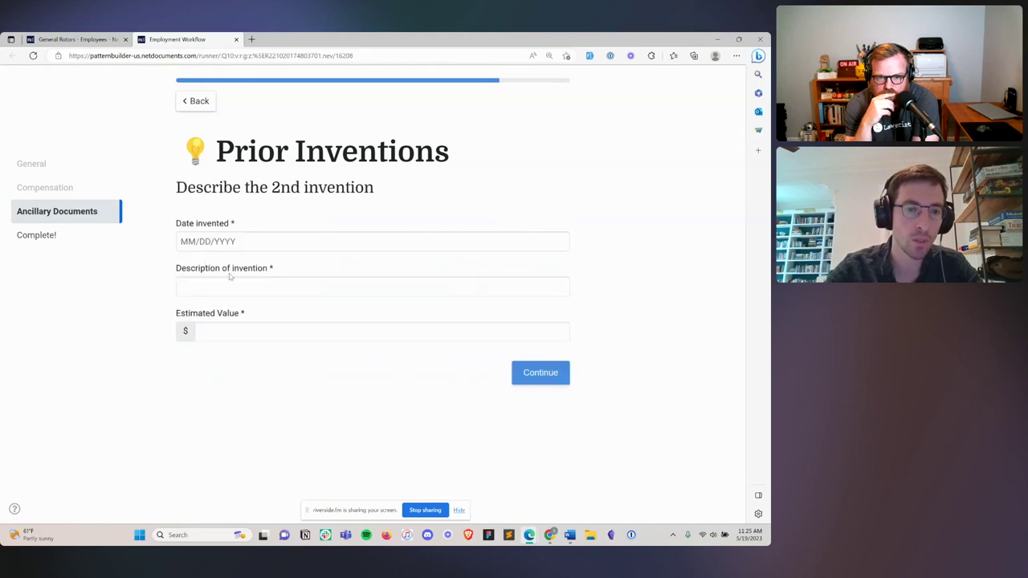
left_click(203, 242)
left_click(263, 356)
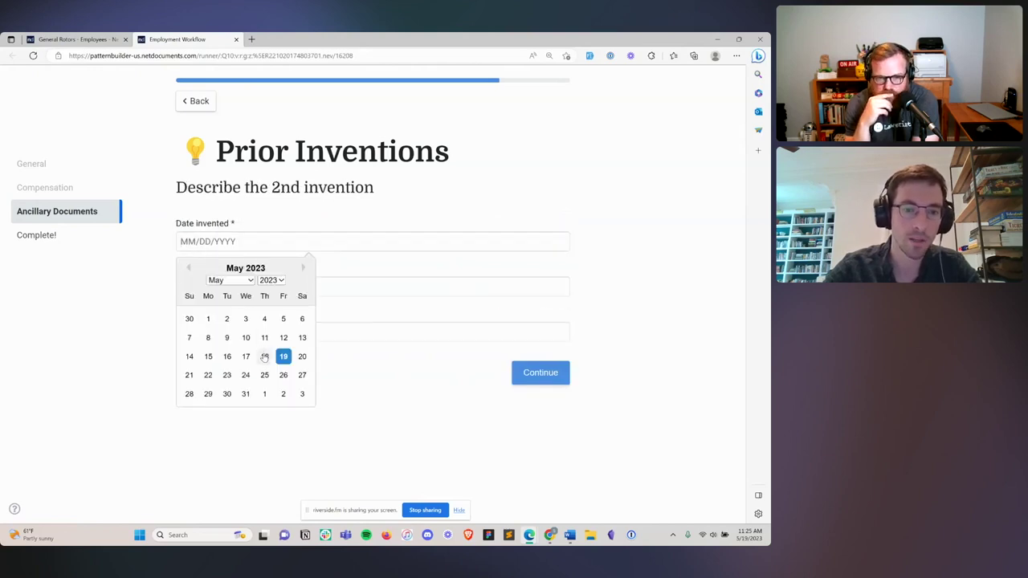
left_click(207, 288)
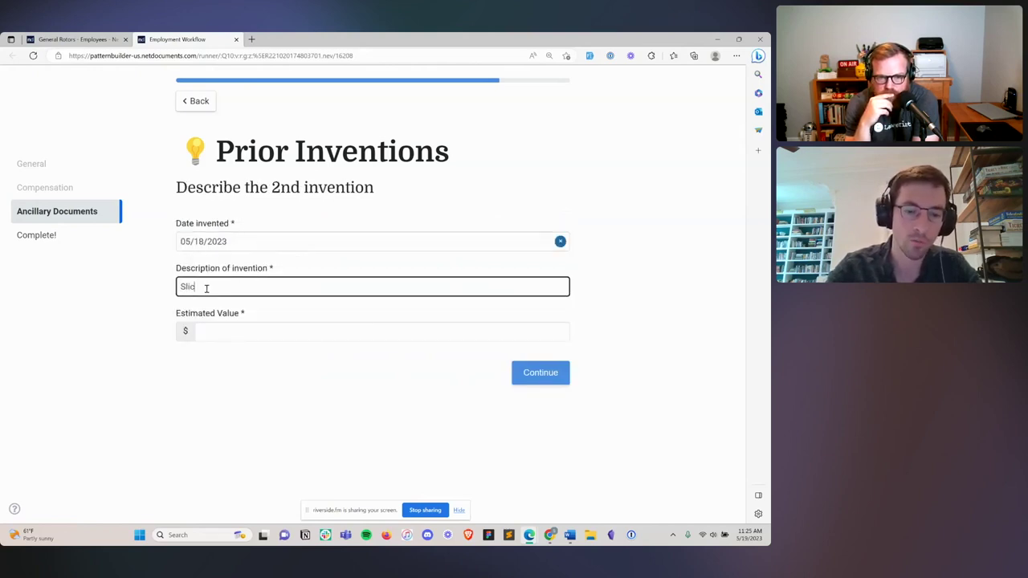
type("Sliced Bread")
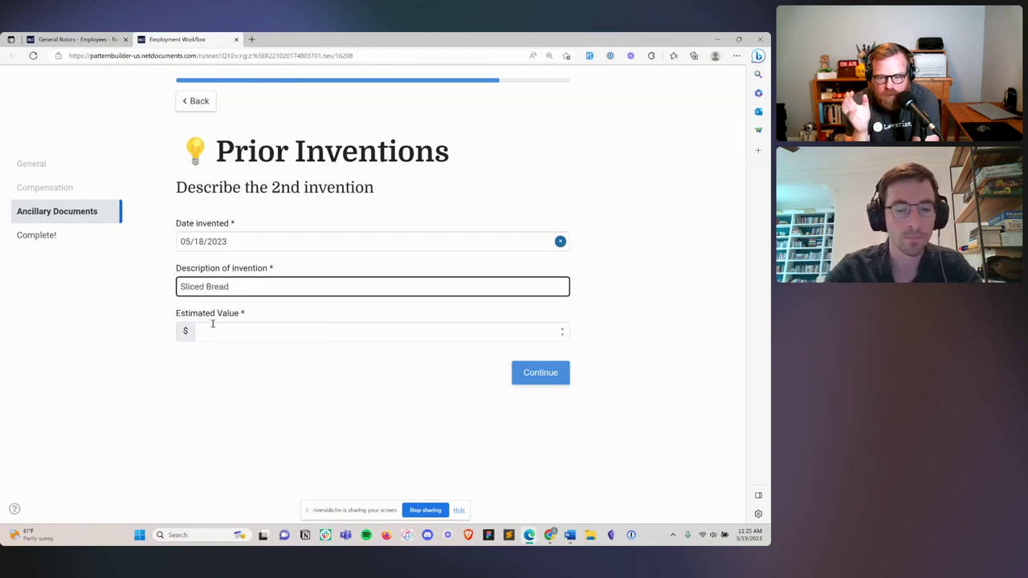
left_click(214, 331)
type("7")
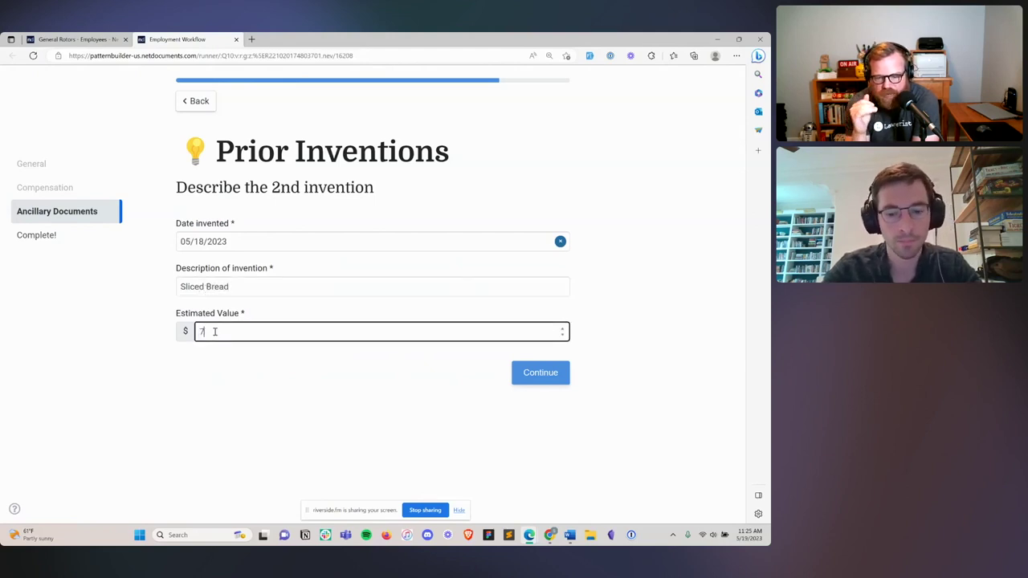
type("899")
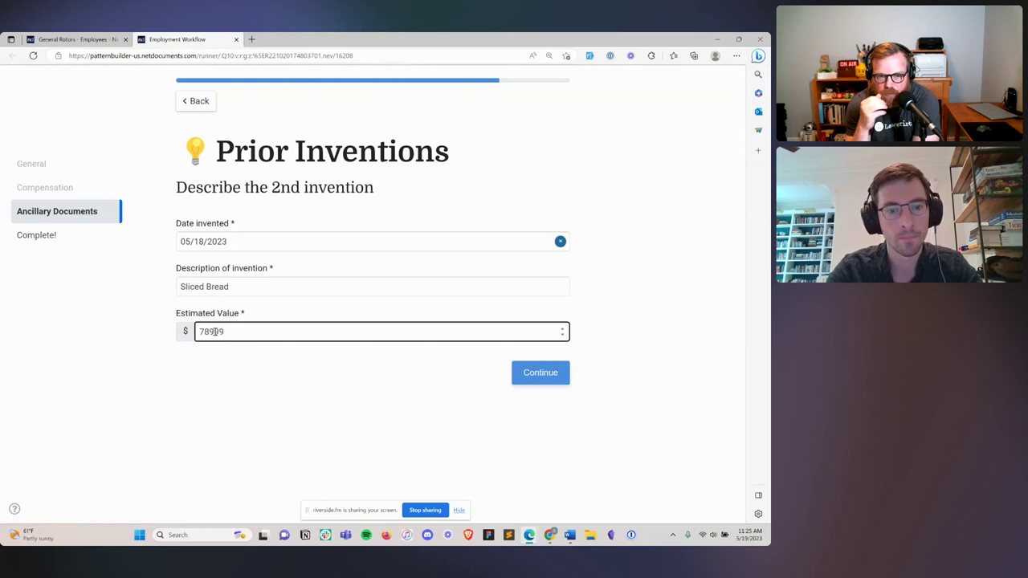
left_click(544, 376)
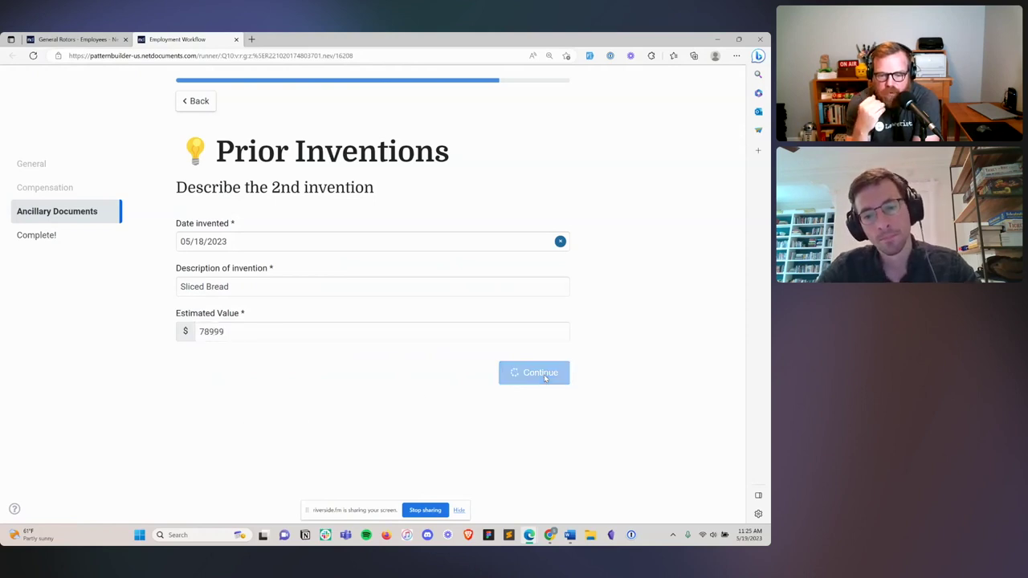
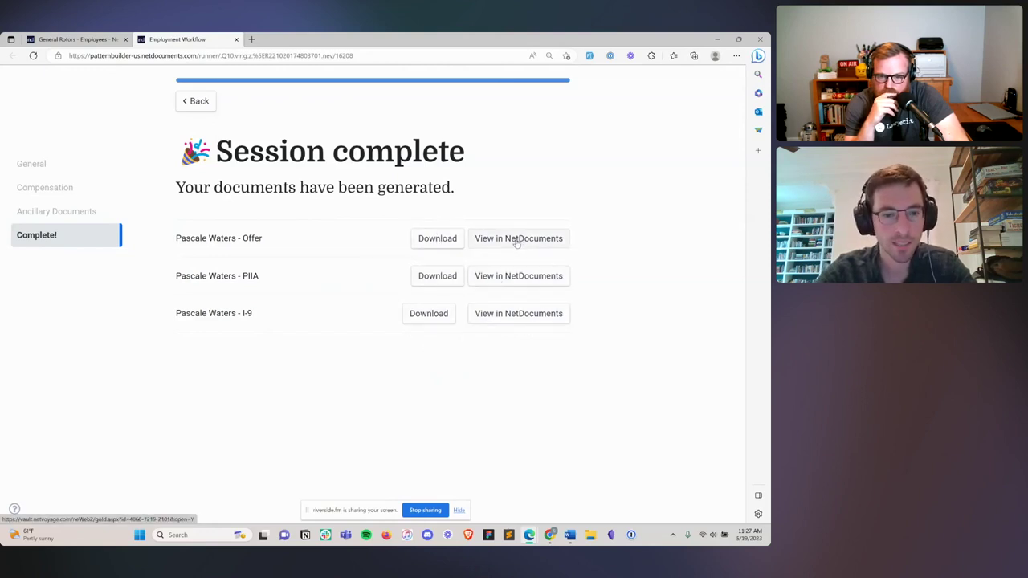
View the generated offer in a maximized full view, read its terms through to the signature block, and close it
left_click(517, 239)
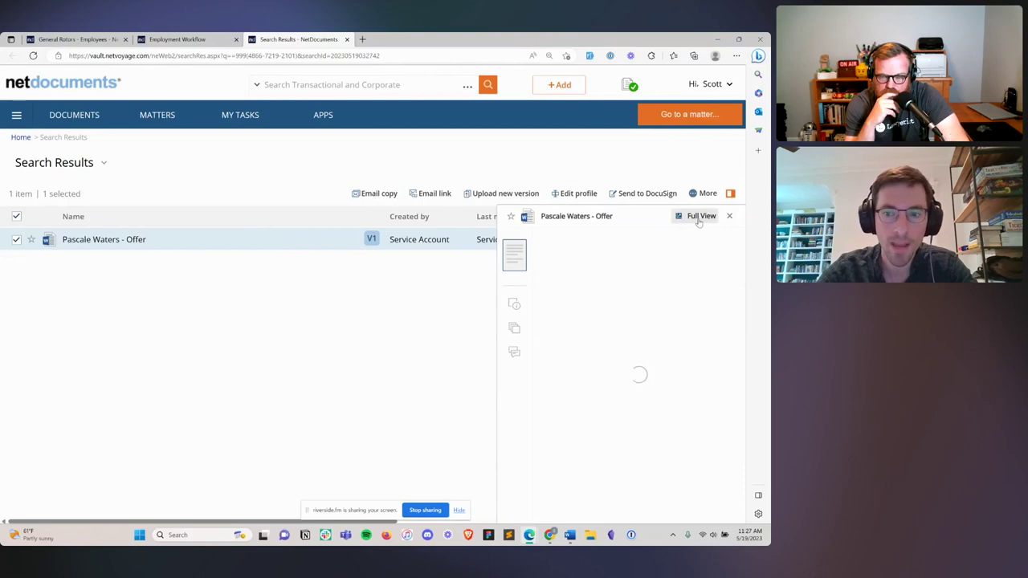
left_click(699, 217)
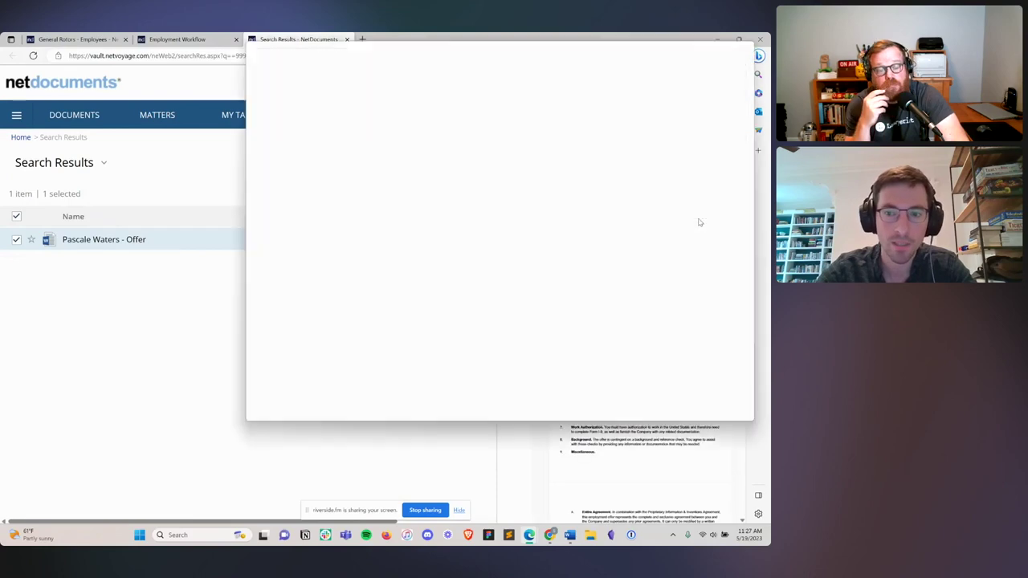
left_click(735, 39)
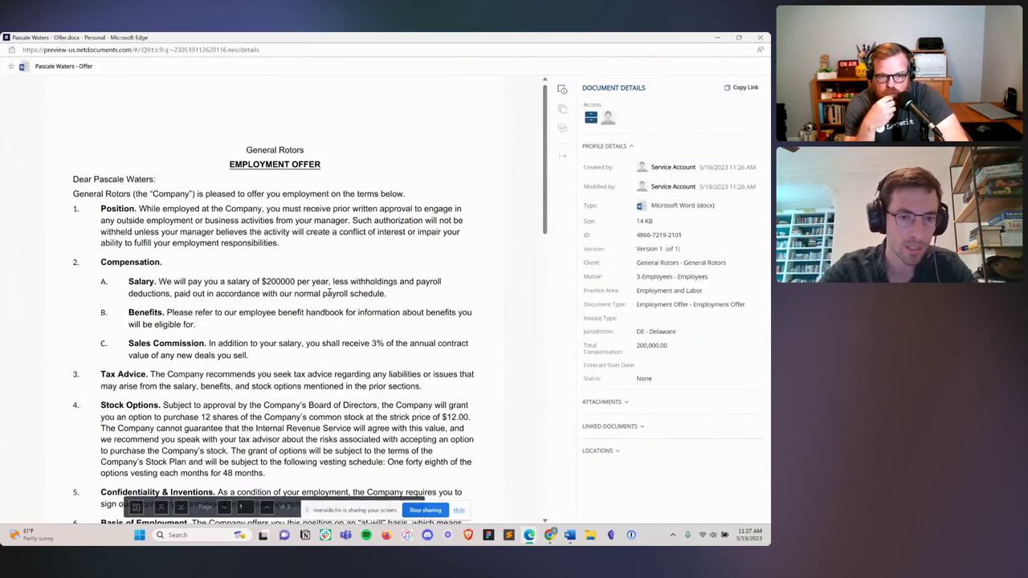
scroll(330, 293, "down", 2)
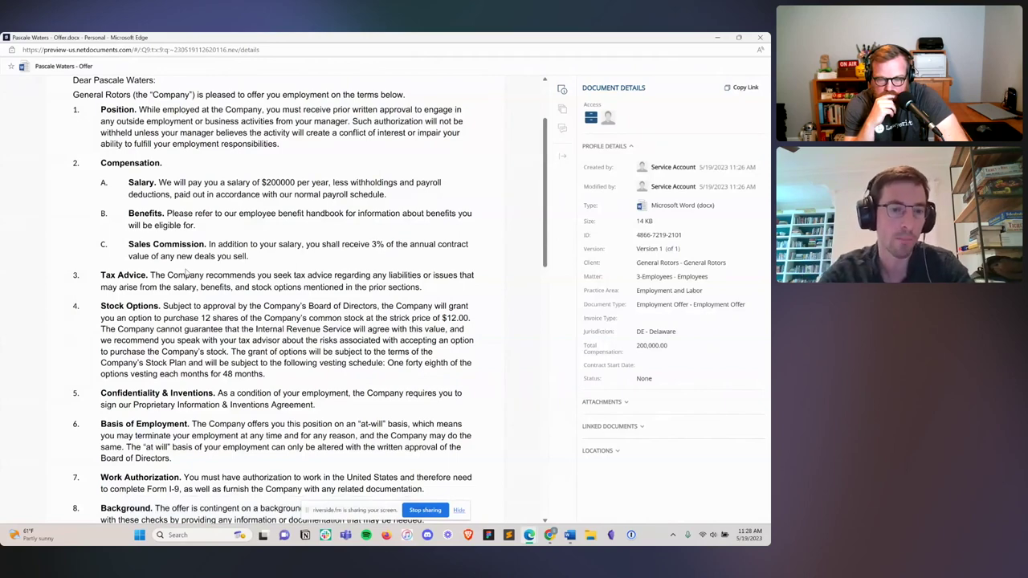
scroll(185, 273, "down", 4)
scroll(186, 269, "down", 6)
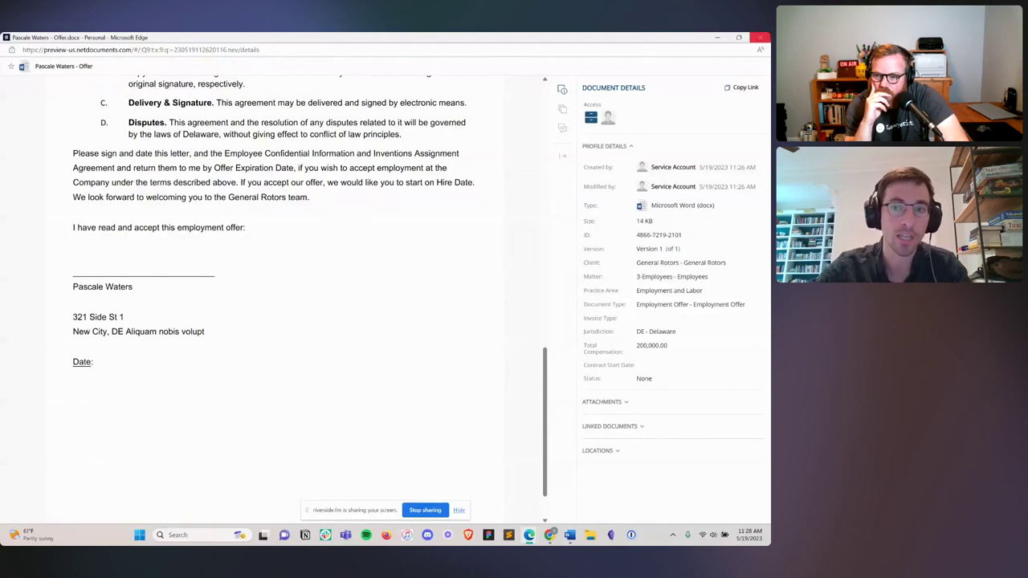
left_click(760, 37)
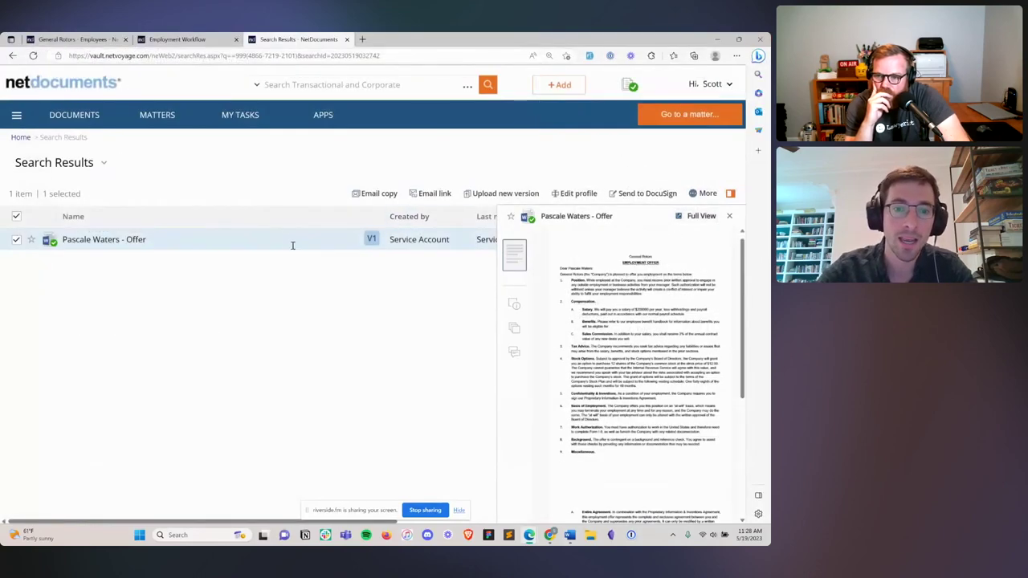
Go to the offer's workspace and select the new hire's PIIA, I-9 and offer documents
right_click(283, 241)
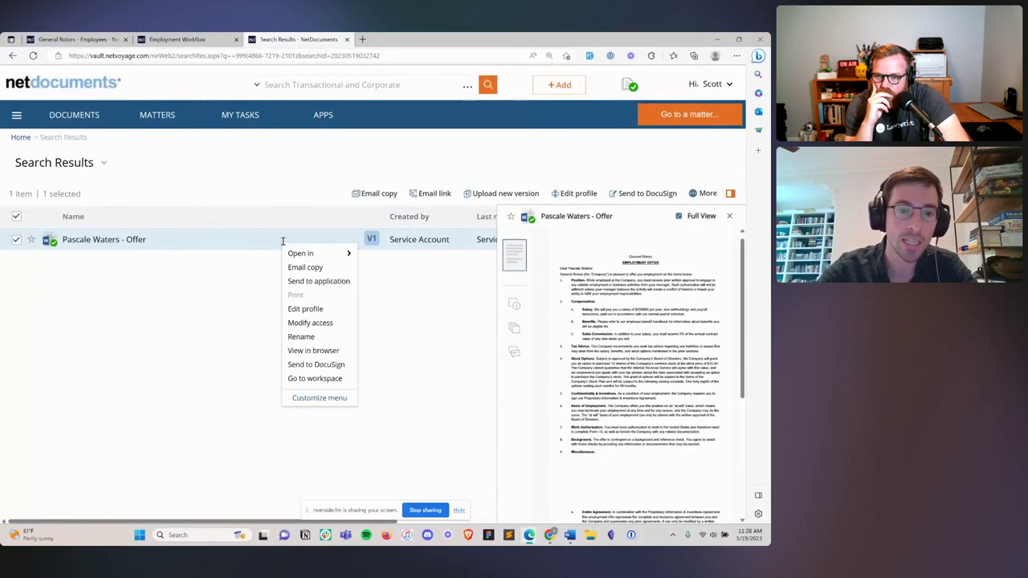
left_click(314, 378)
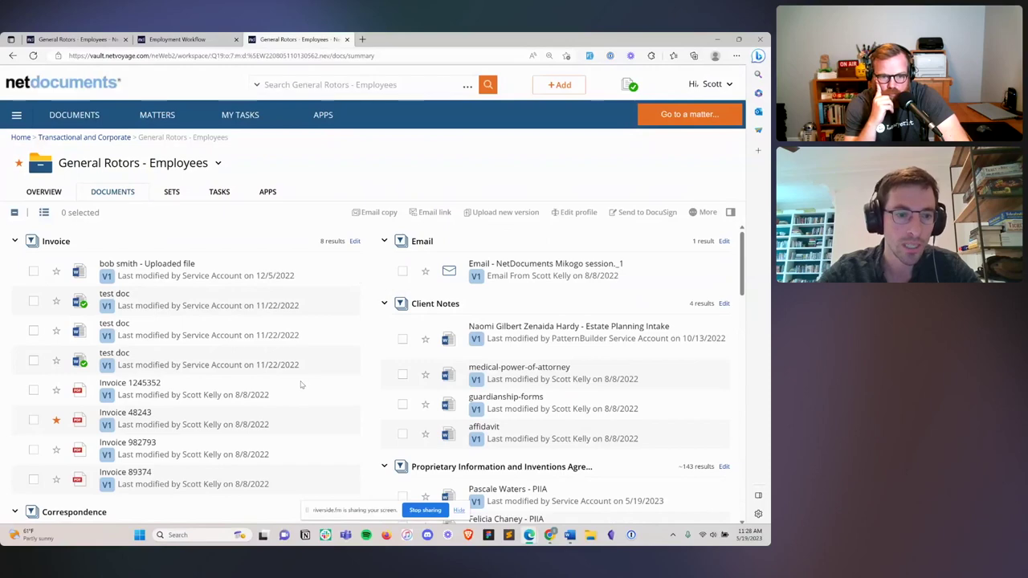
scroll(304, 382, "down", 3)
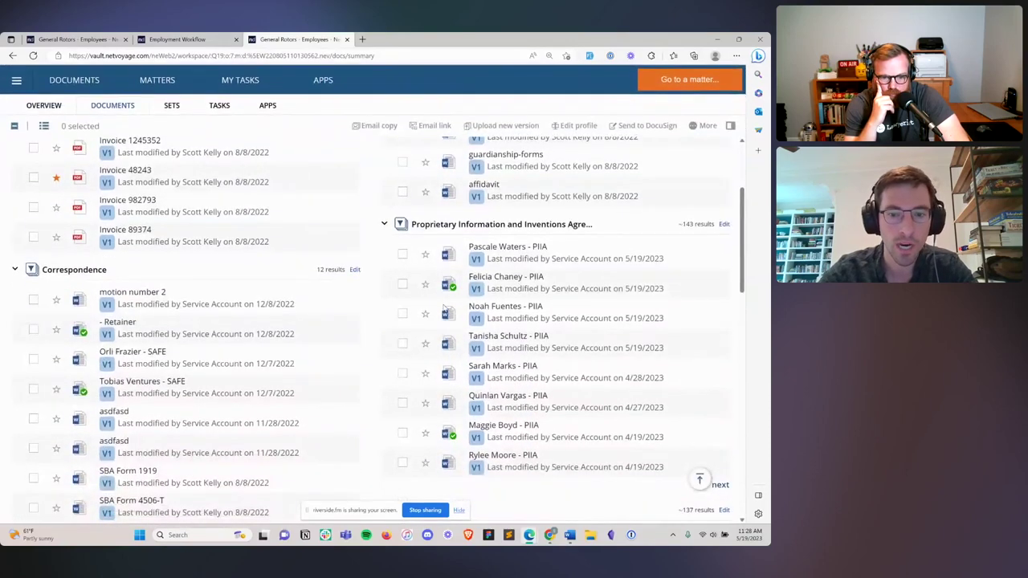
left_click(402, 255)
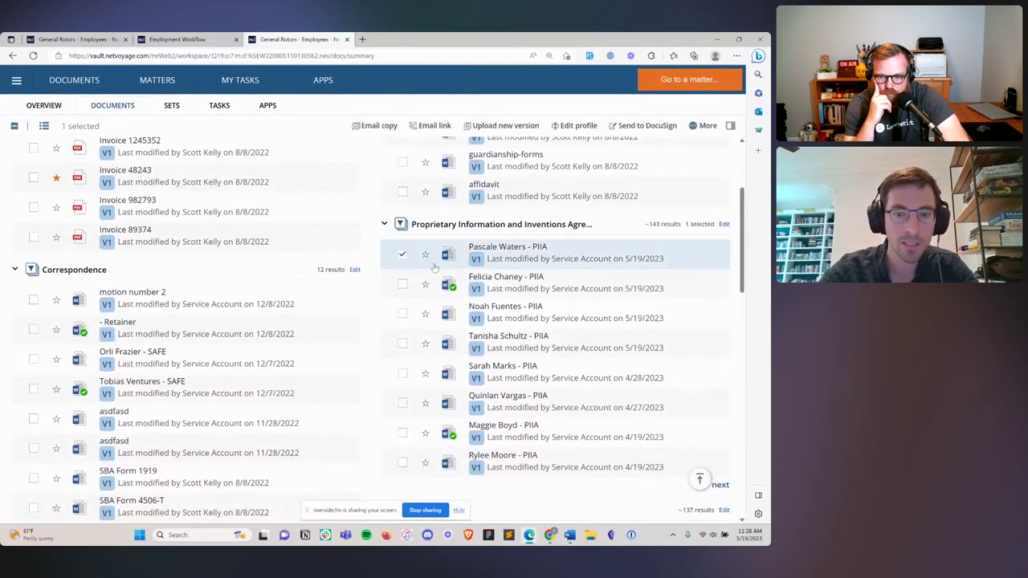
scroll(398, 298, "down", 3)
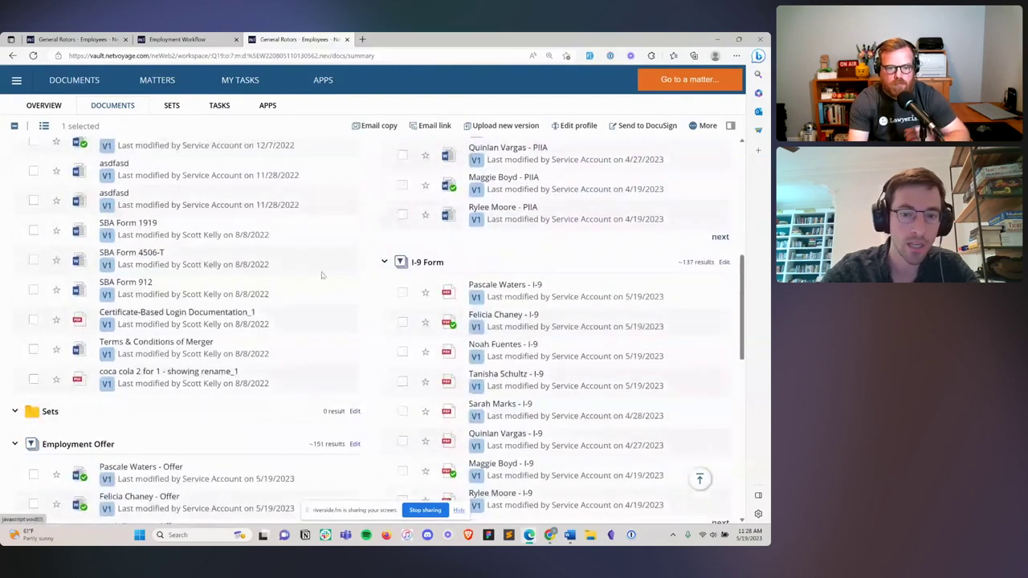
left_click(402, 292)
scroll(399, 296, "down", 2)
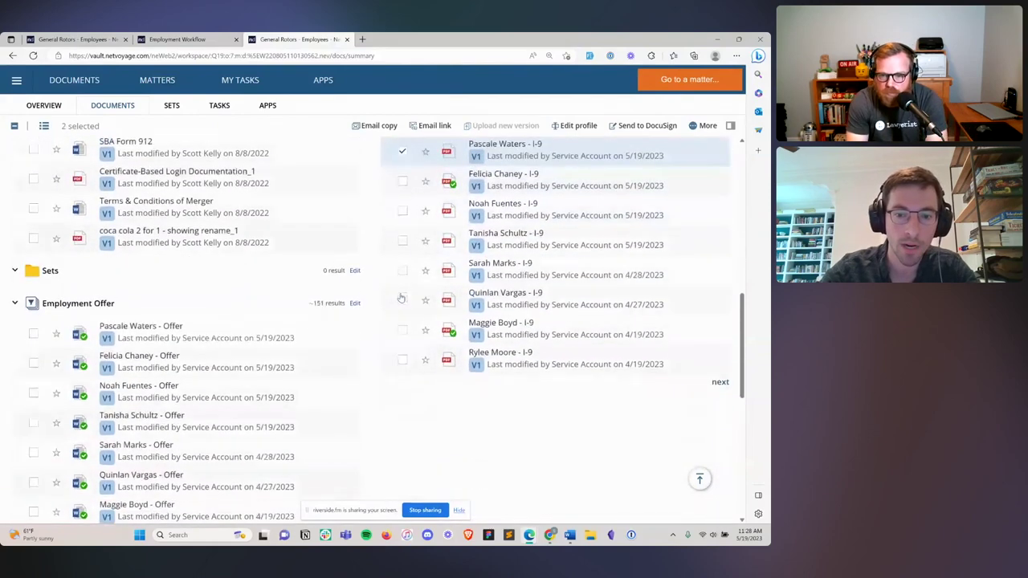
left_click(34, 327)
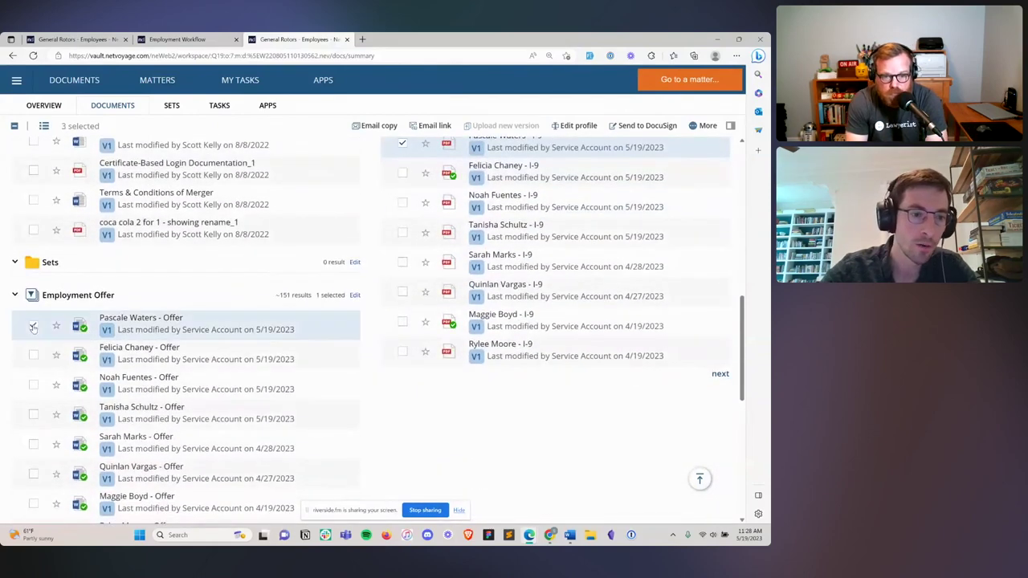
scroll(219, 326, "up", 2)
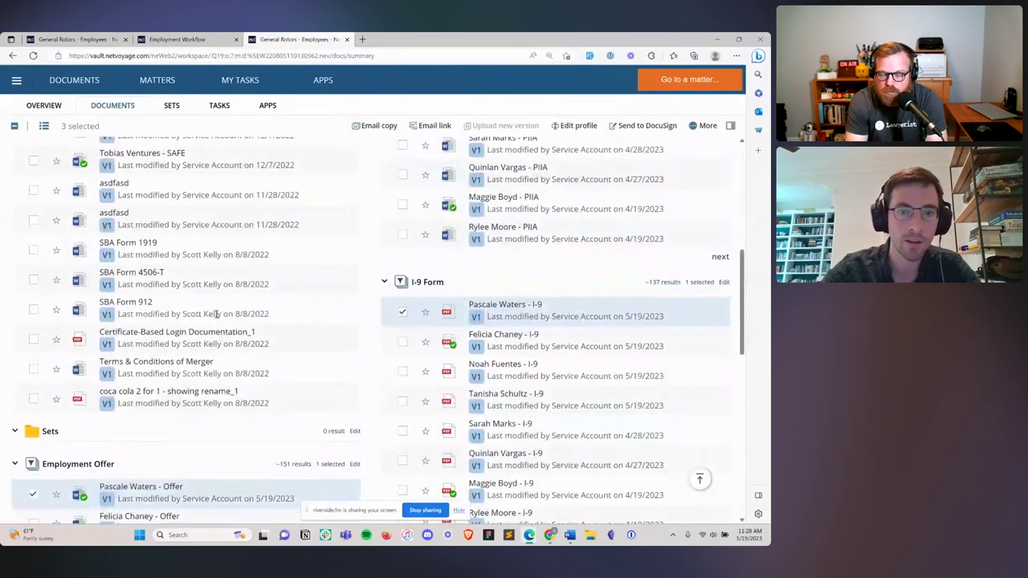
From the completed workflow session, view the generated PIIA in full, examine its Employee Background IP table, and close it
left_click(179, 40)
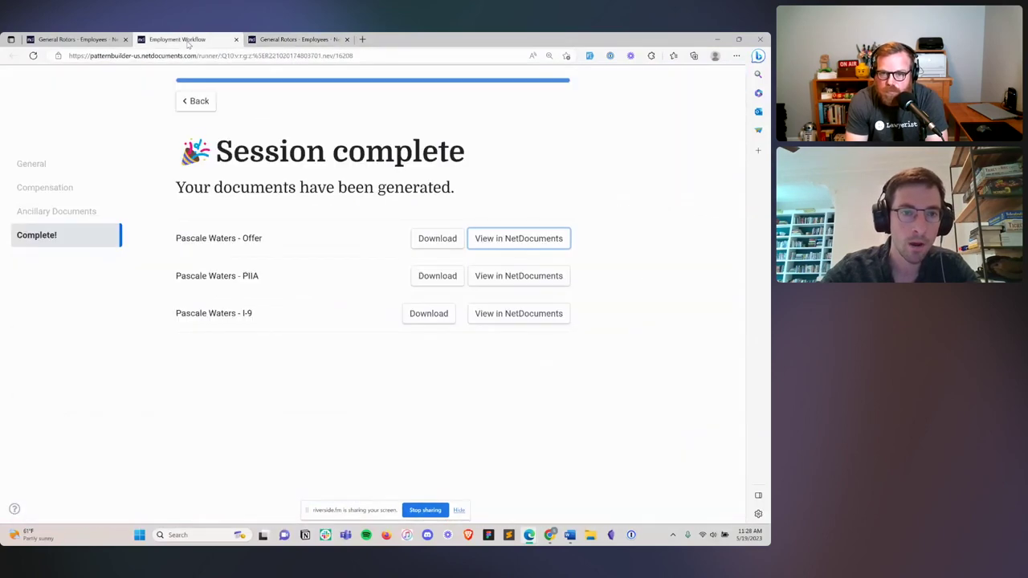
left_click(537, 282)
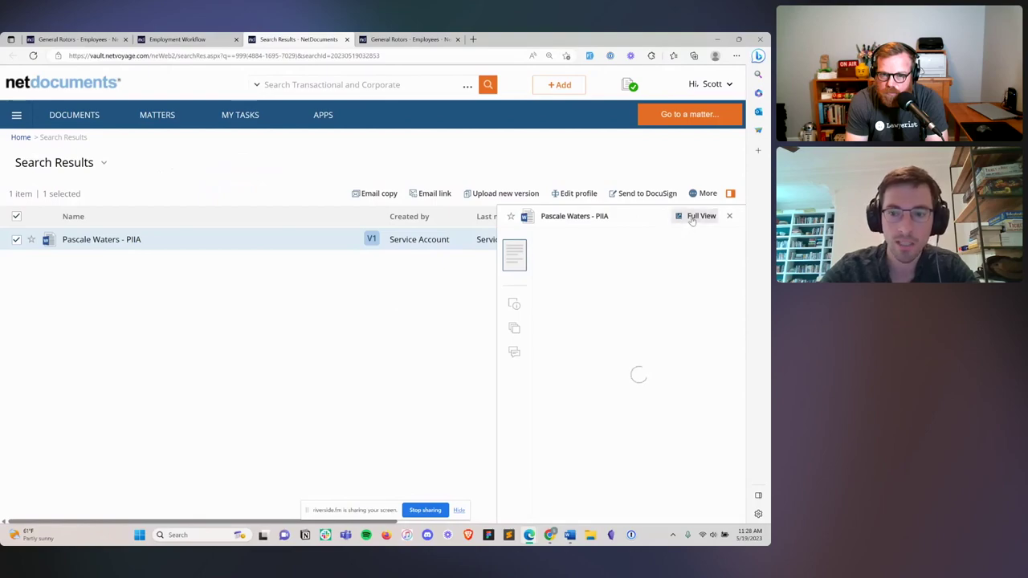
left_click(692, 220)
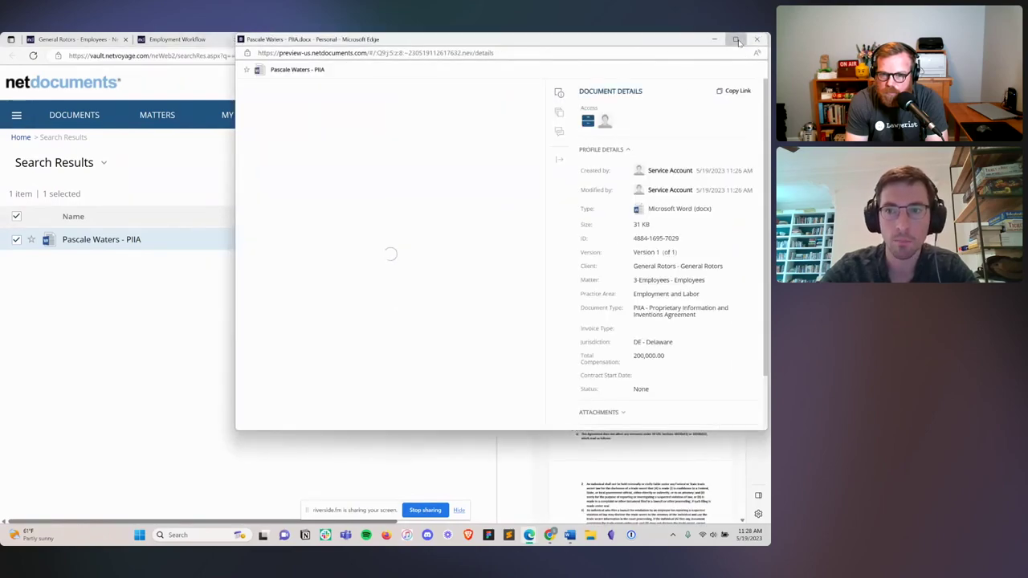
left_click(736, 39)
scroll(441, 231, "down", 5)
scroll(441, 231, "down", 20)
scroll(441, 234, "down", 20)
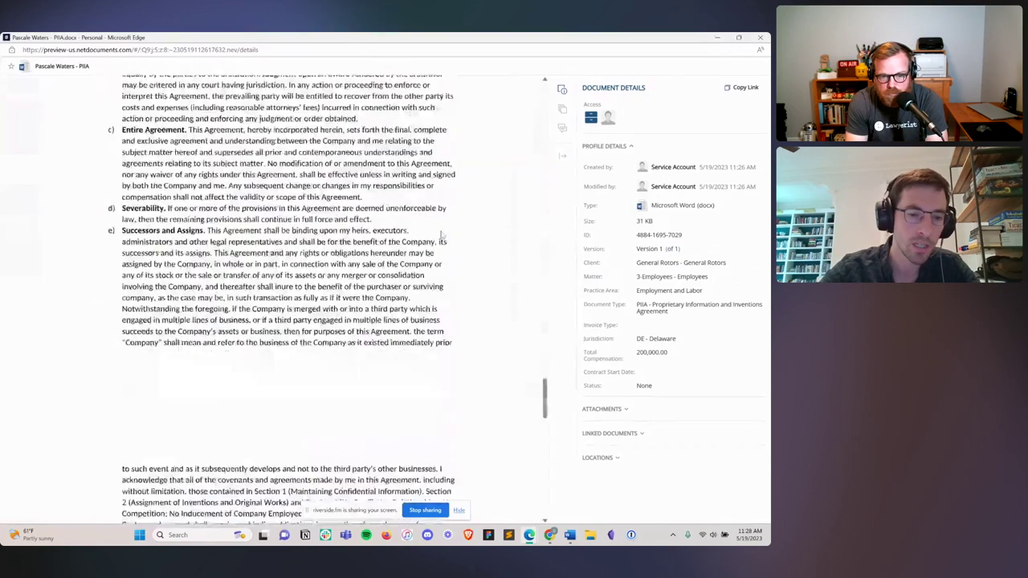
scroll(441, 233, "down", 15)
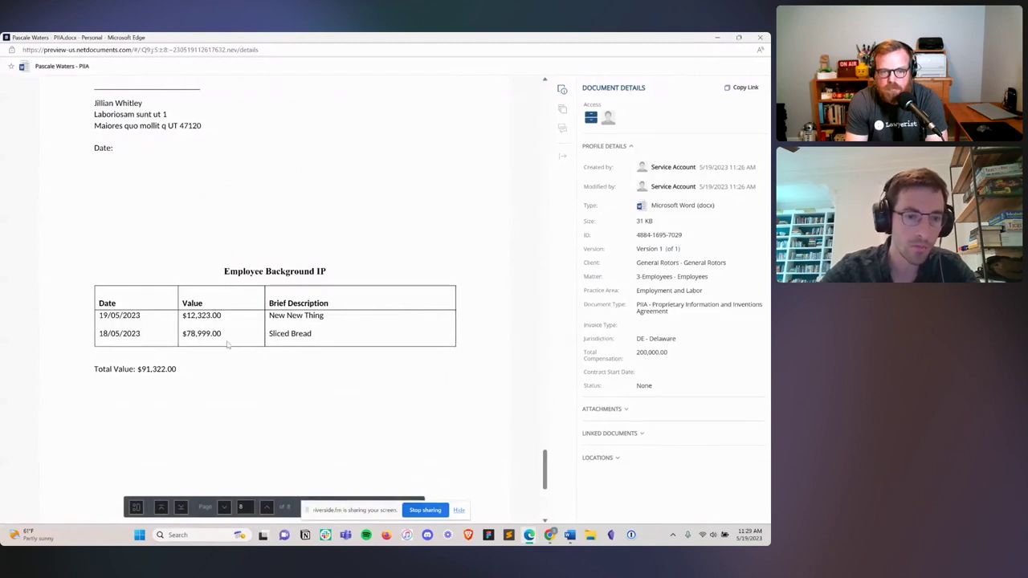
scroll(158, 378, "down", 1)
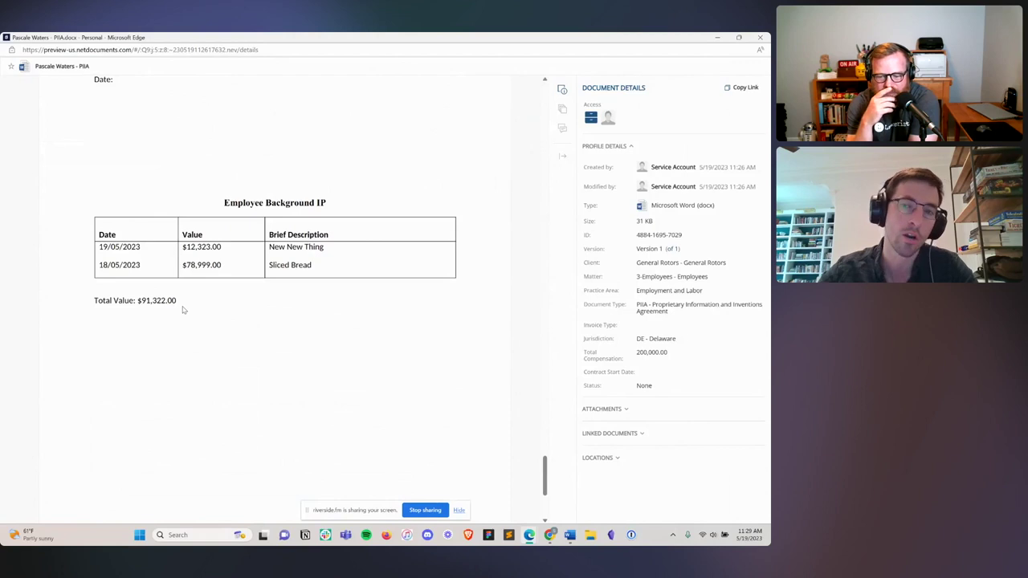
left_click(760, 37)
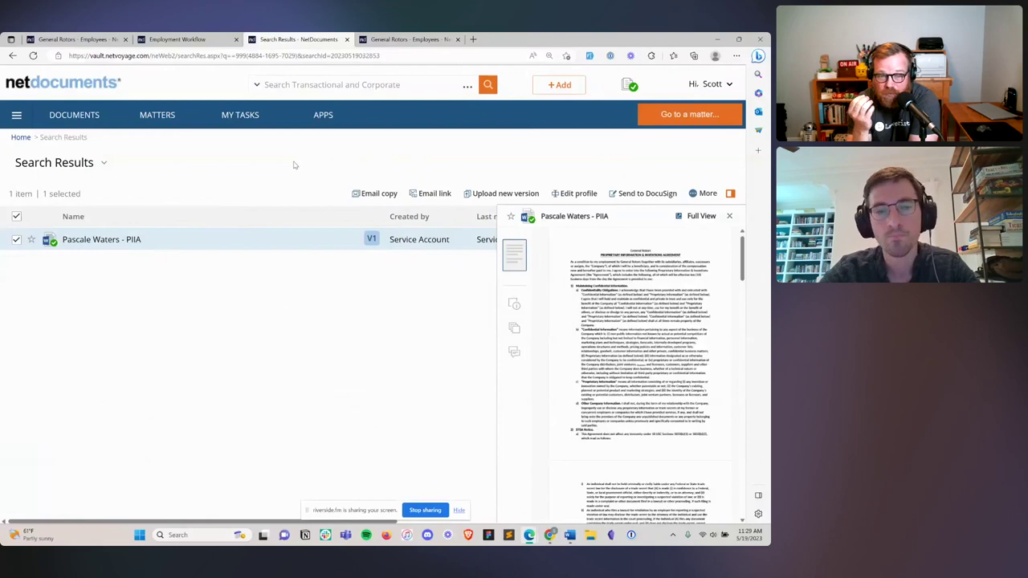
View the generated PIIA in a maximized full view again and read through its inventions assignment clauses
left_click(701, 215)
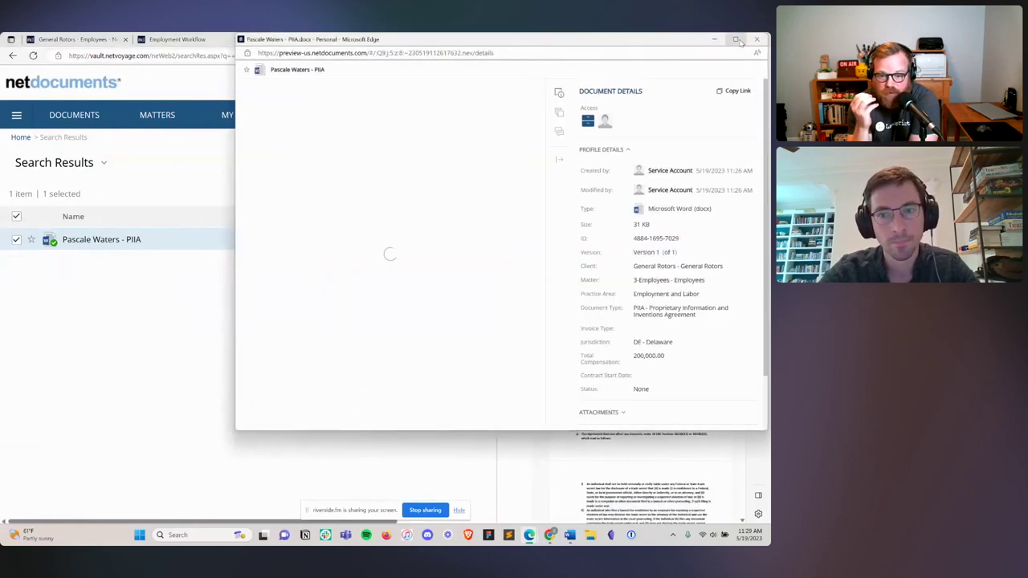
left_click(736, 39)
scroll(466, 268, "down", 10)
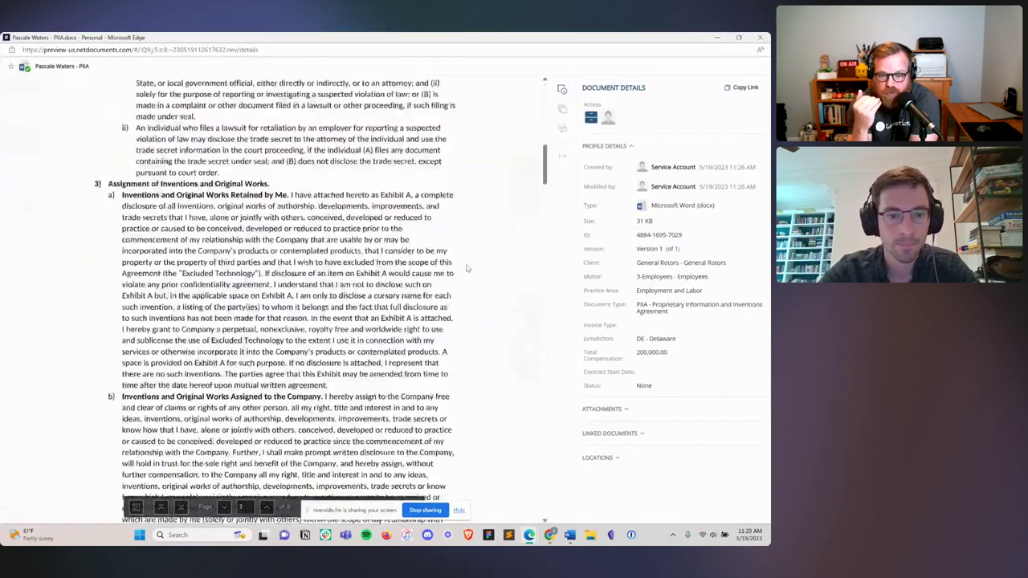
scroll(466, 268, "down", 20)
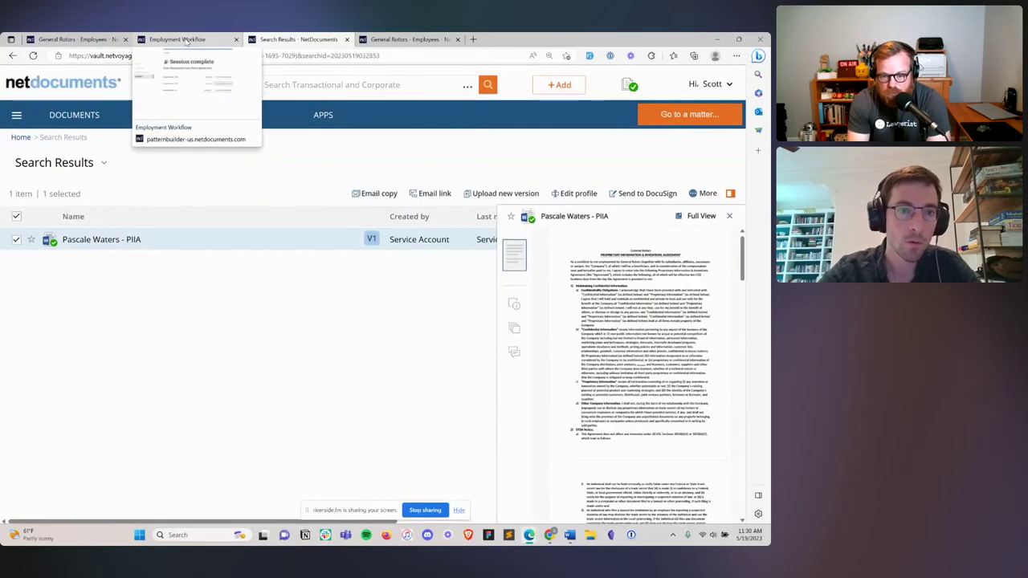
From the completed workflow session, view the generated I-9 in a maximized full view, examine its filled-in employee section, and close it
left_click(185, 42)
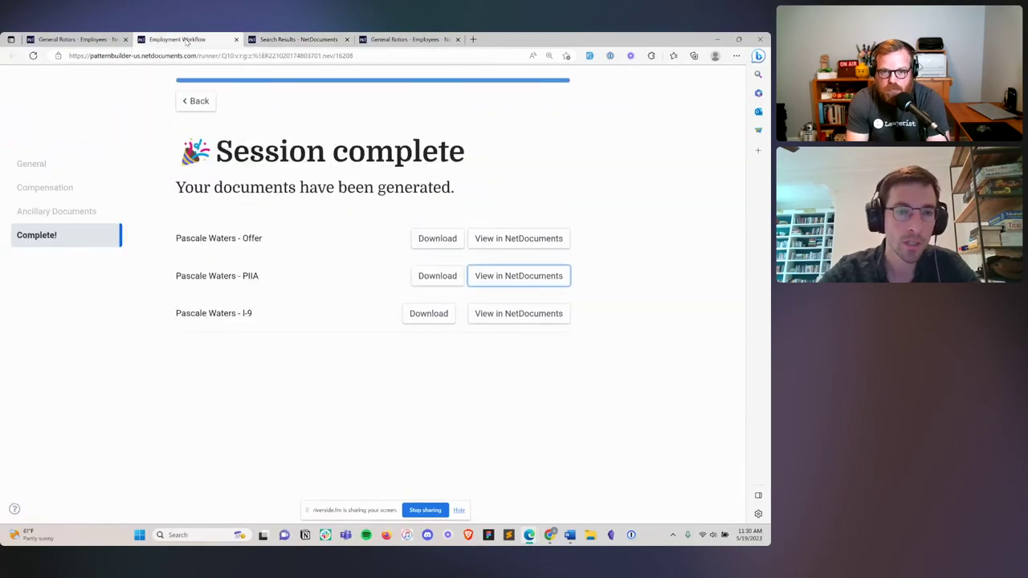
left_click(502, 315)
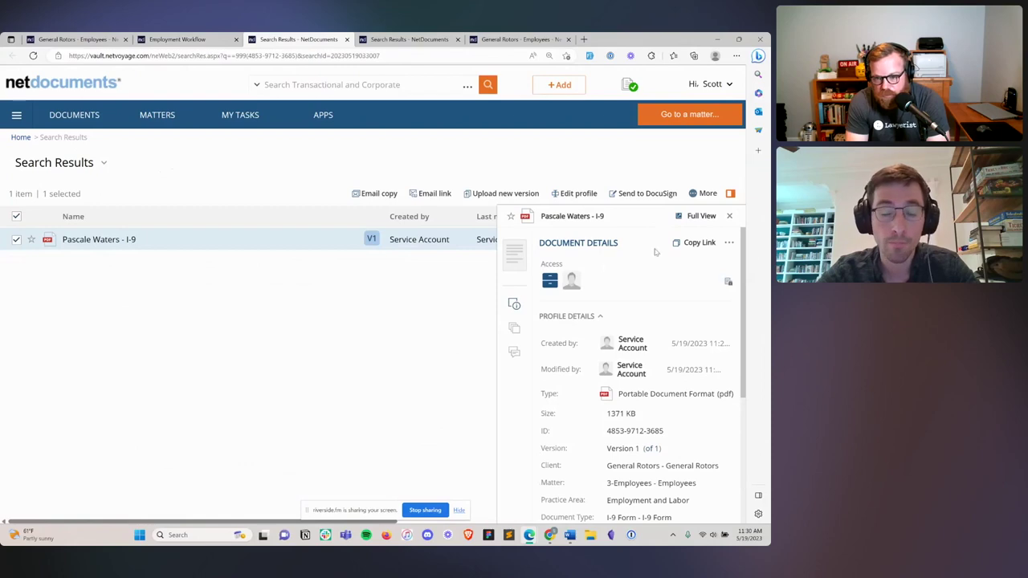
left_click(697, 218)
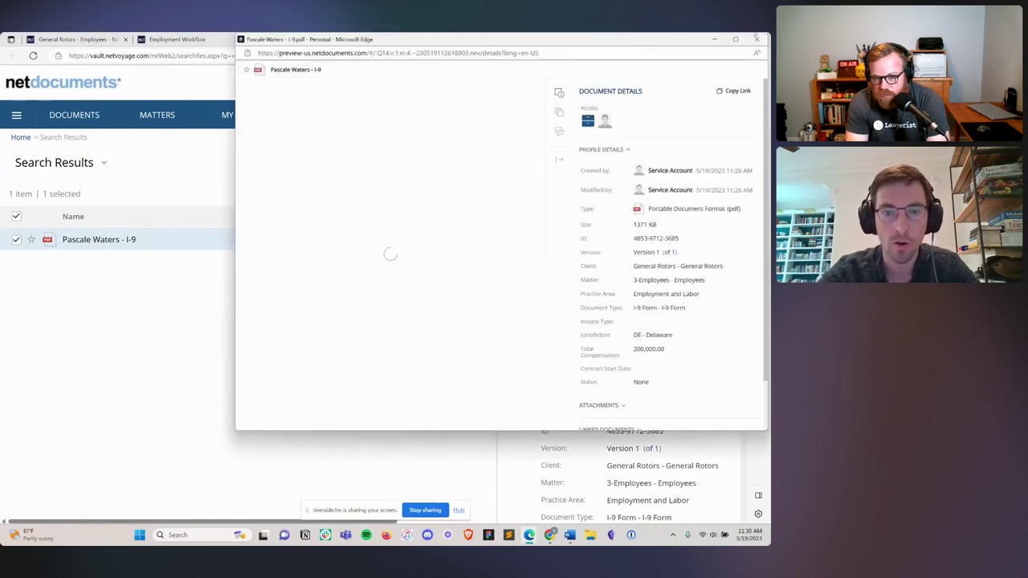
left_click(736, 40)
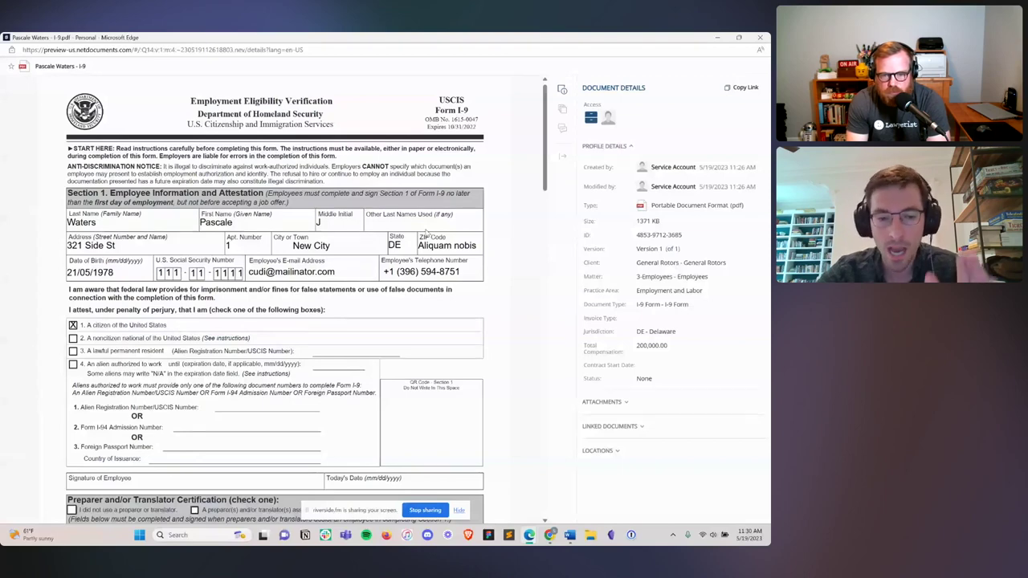
left_click(760, 39)
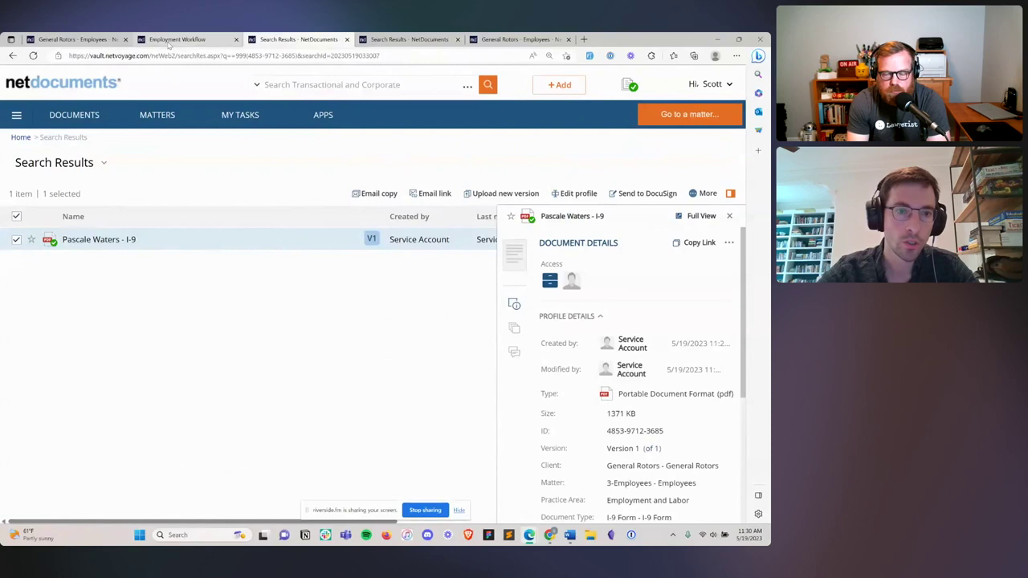
In the General Rotors - Employees workspace, review the Employment Workflow app's sharing options for NetDocuments and external users, and close them
left_click(84, 40)
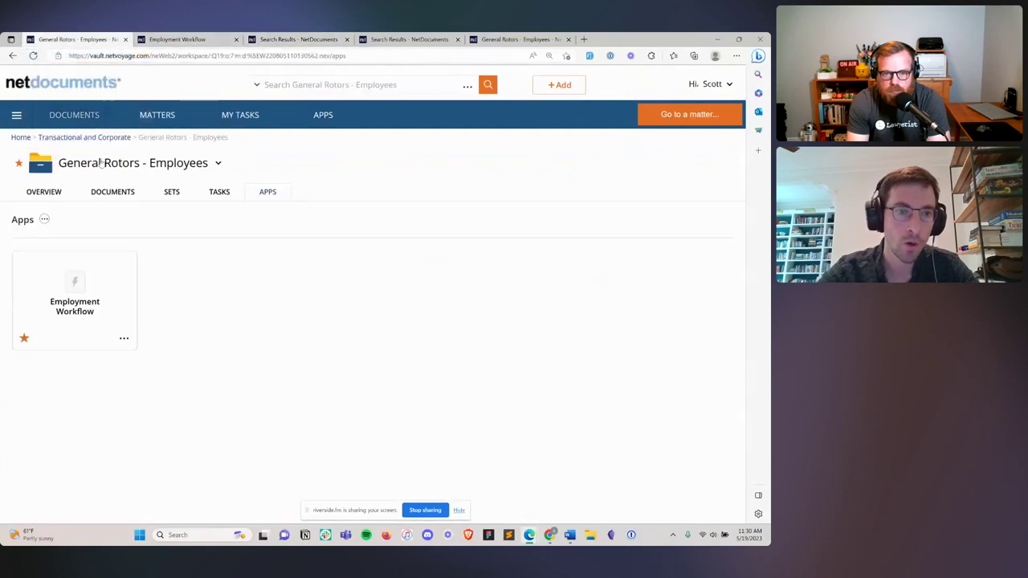
left_click(125, 340)
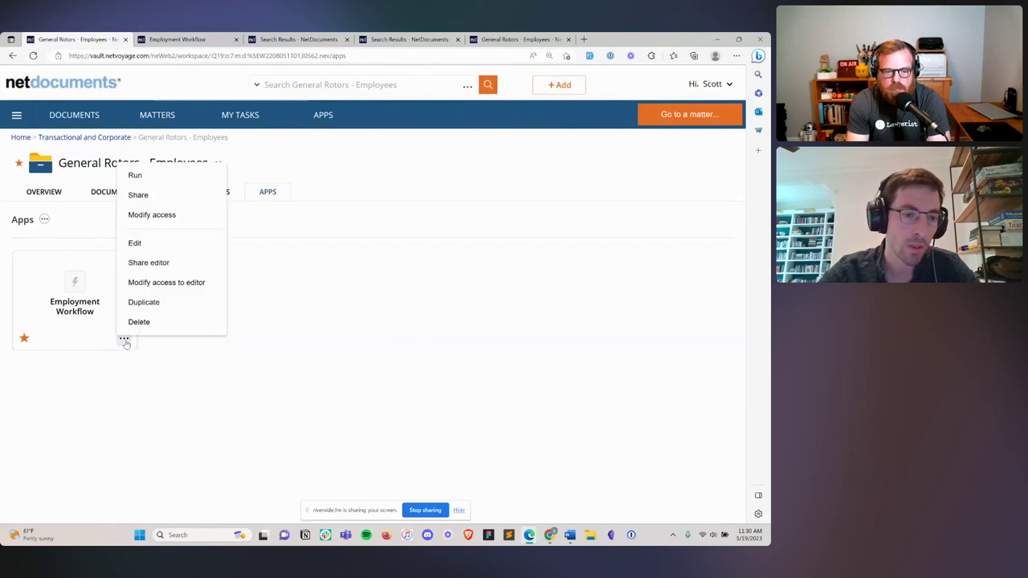
left_click(148, 201)
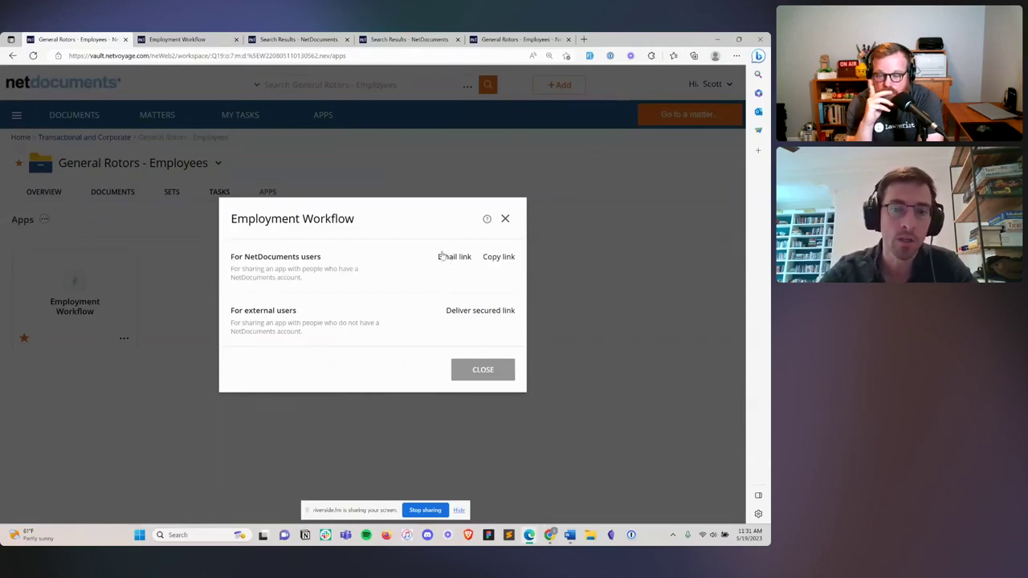
left_click(506, 228)
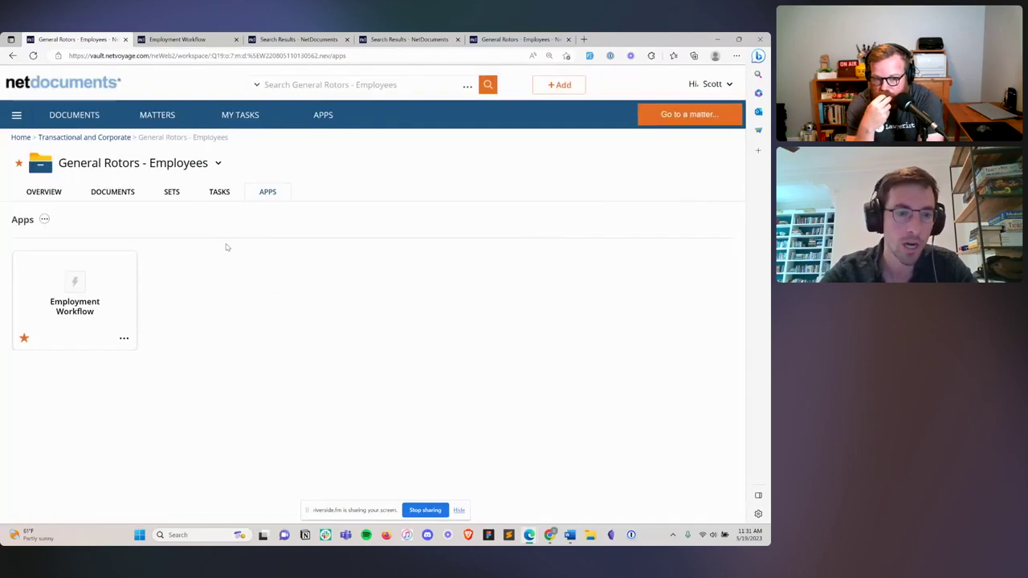
Find the new hire's document under Employment Offer in the workspace documents and select it
left_click(109, 193)
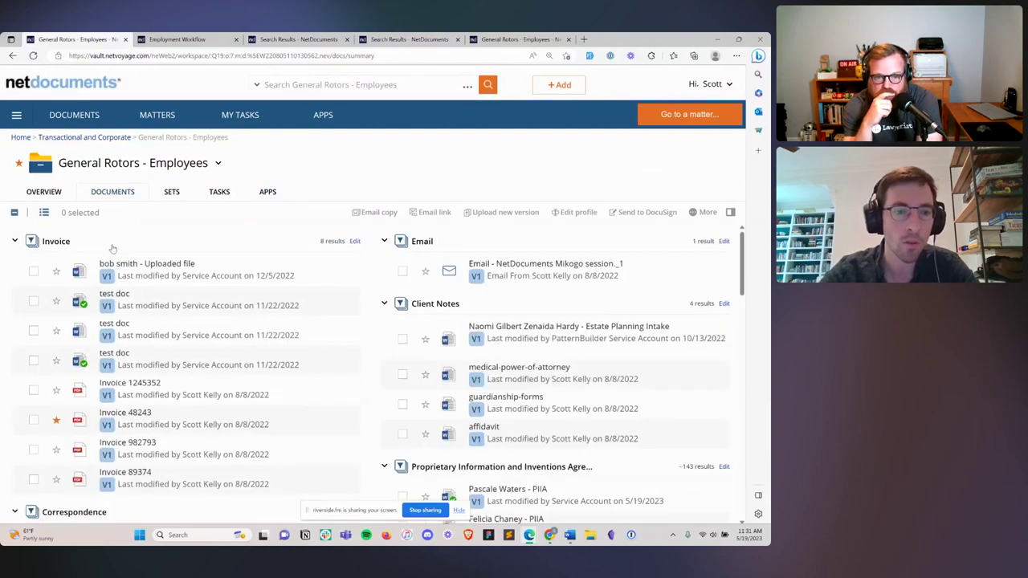
scroll(66, 328, "down", 10)
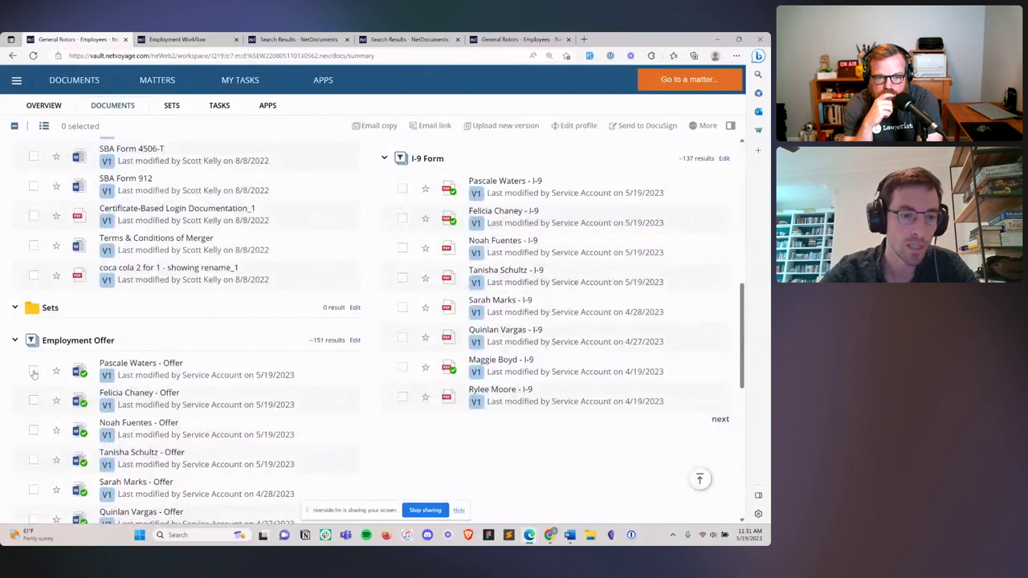
left_click(34, 372)
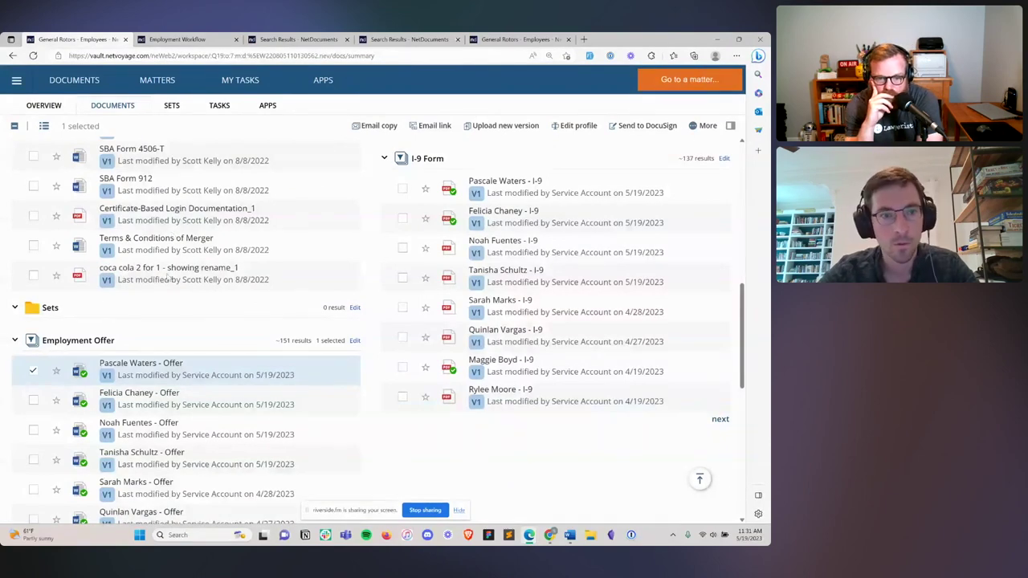
Open the Employment Workflow app in the builder for editing and deactivate it
scroll(183, 279, "up", 10)
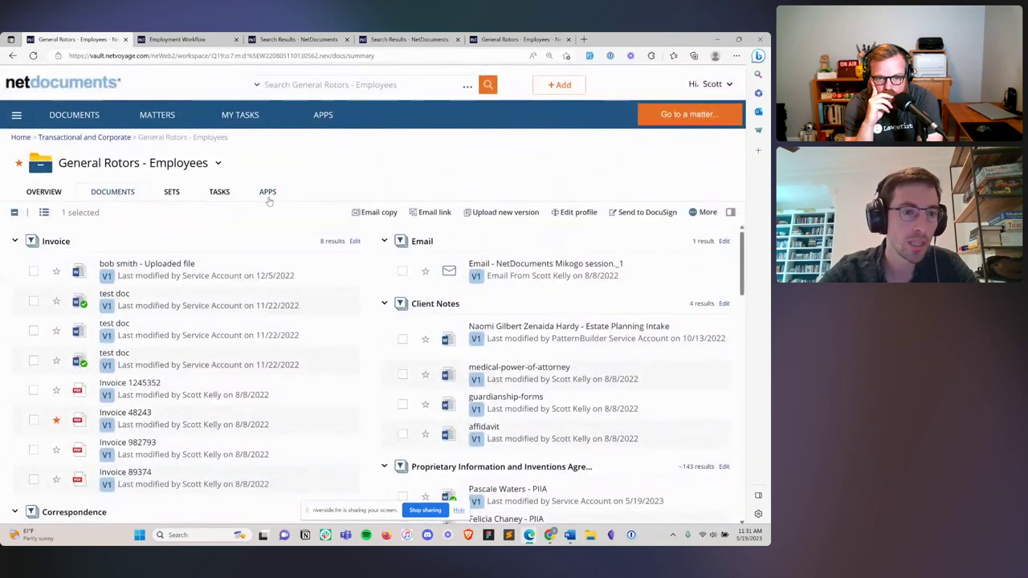
left_click(269, 196)
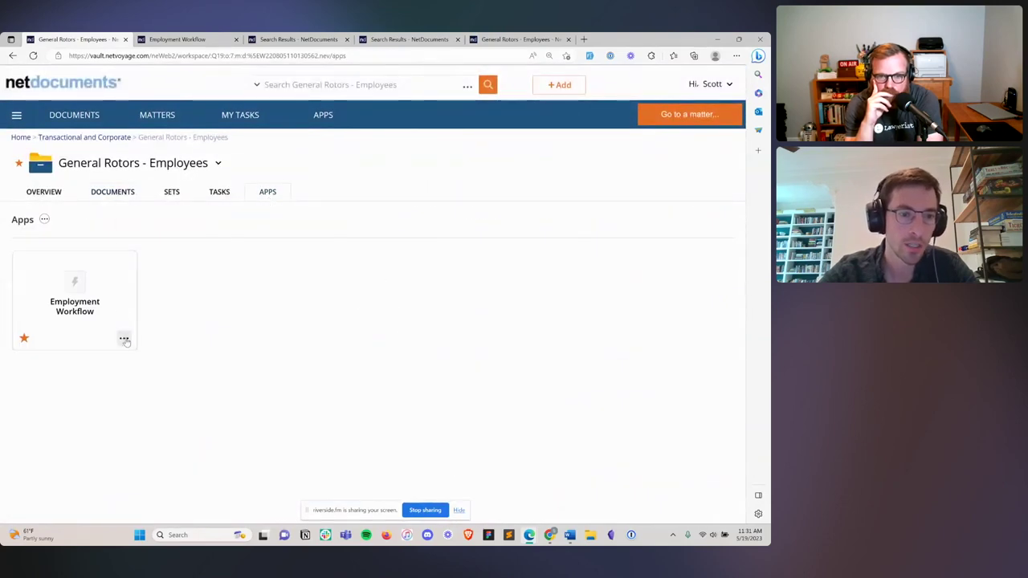
left_click(124, 338)
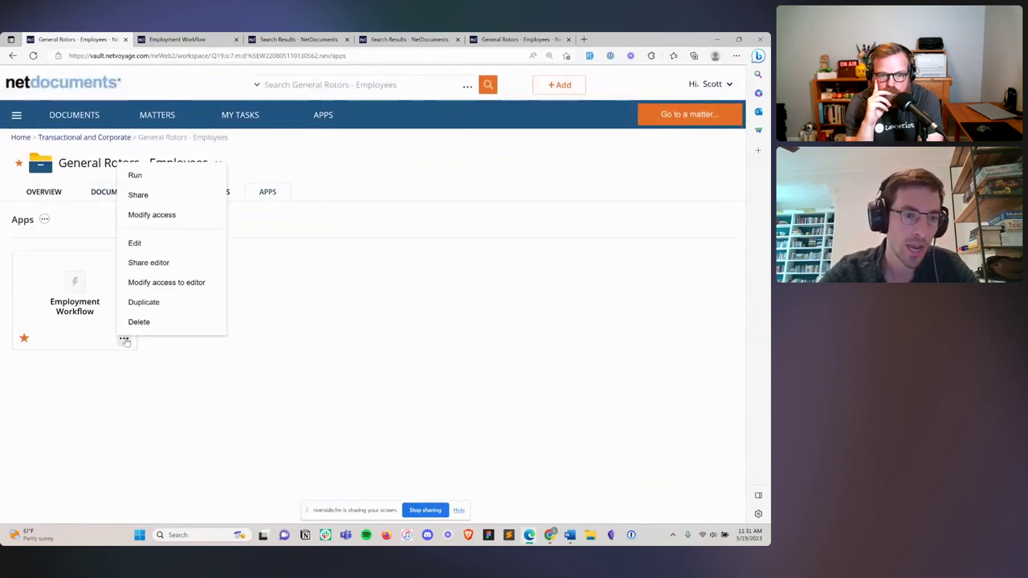
left_click(150, 247)
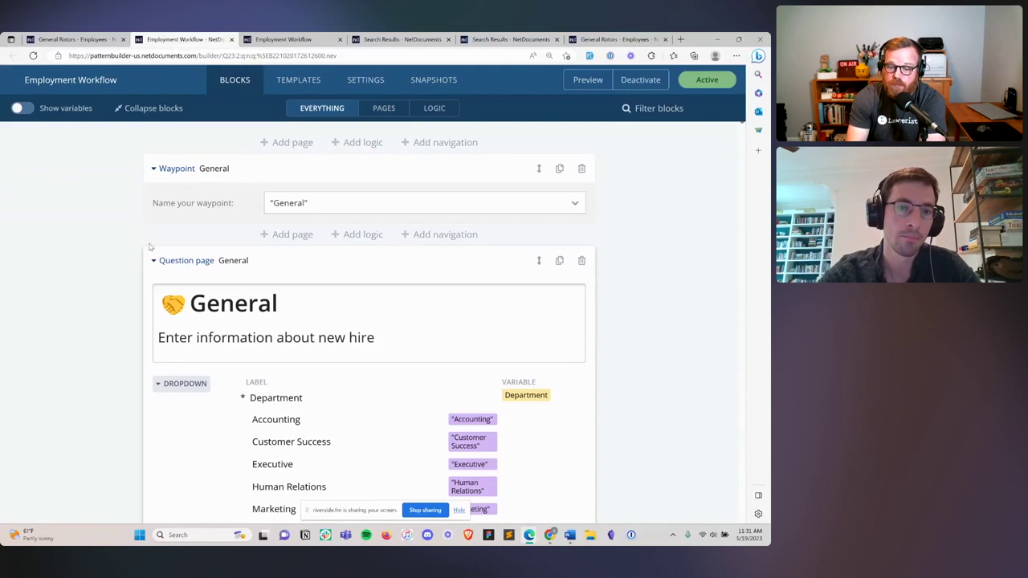
left_click(650, 83)
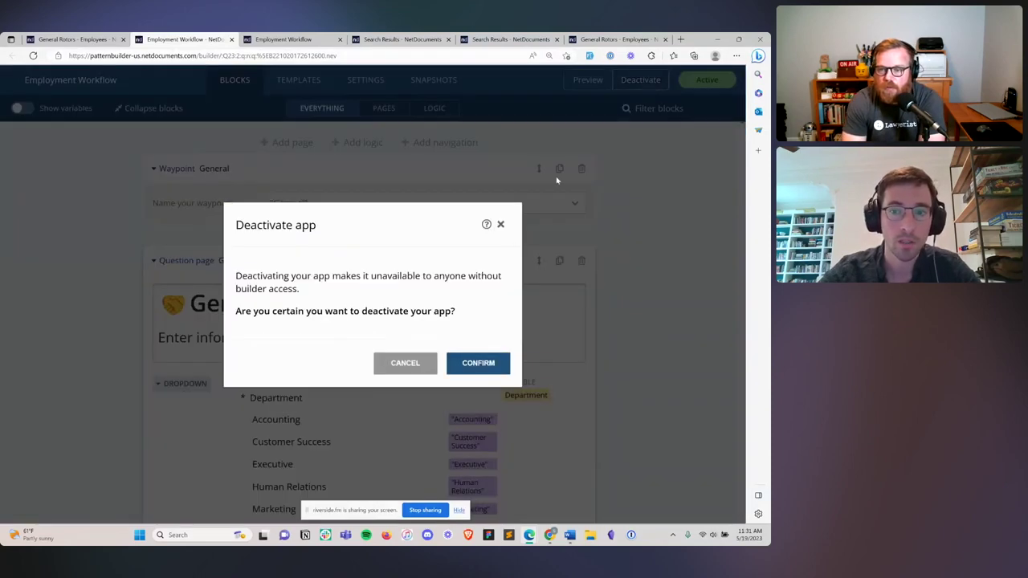
left_click(477, 366)
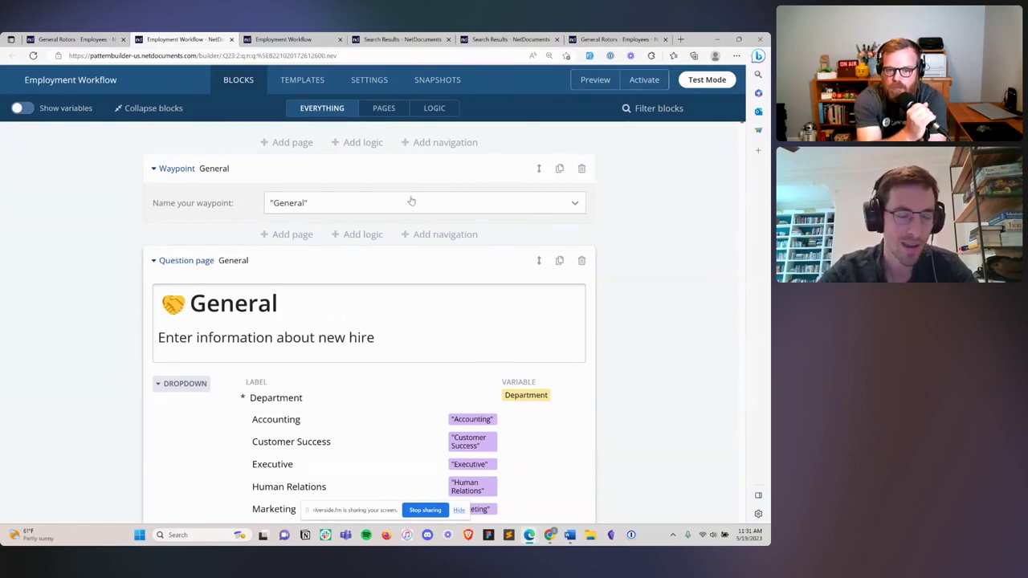
Examine the General question page's Department dropdown, Basics and Address questions with their variables, down to the SSN expressions
scroll(411, 201, "down", 3)
left_click(197, 335)
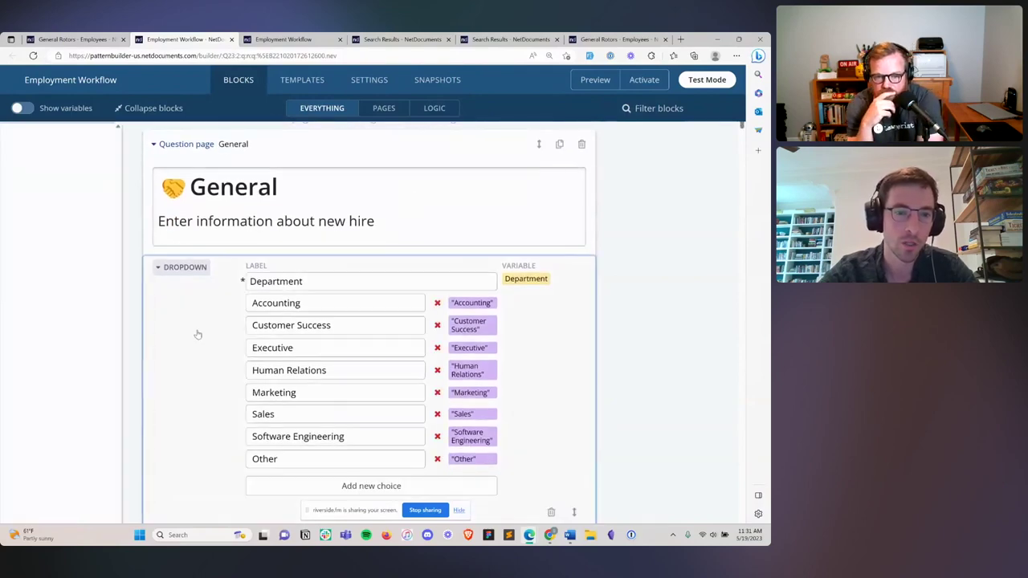
left_click(304, 251)
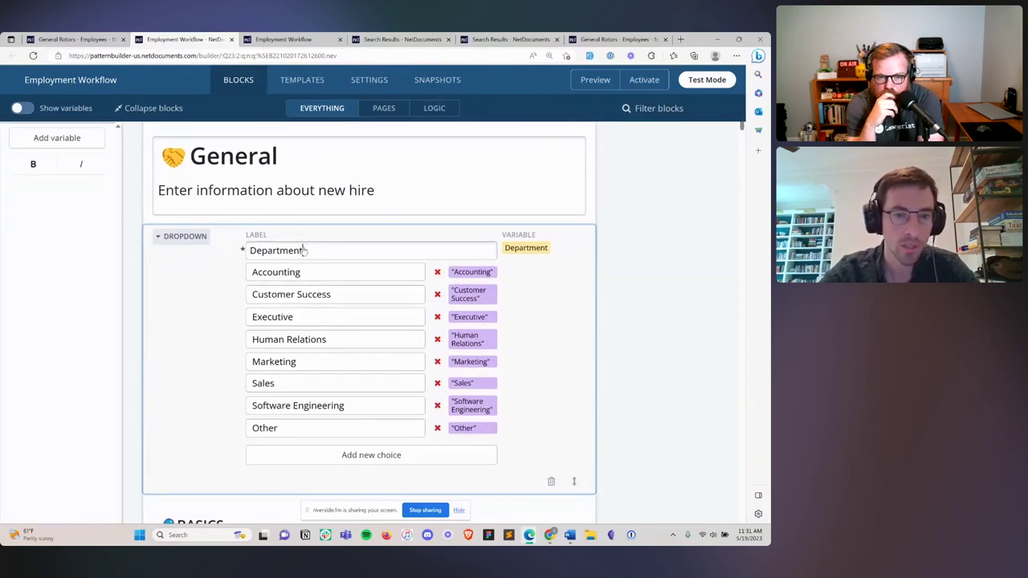
scroll(297, 338, "down", 4)
left_click(292, 374)
scroll(294, 378, "down", 3)
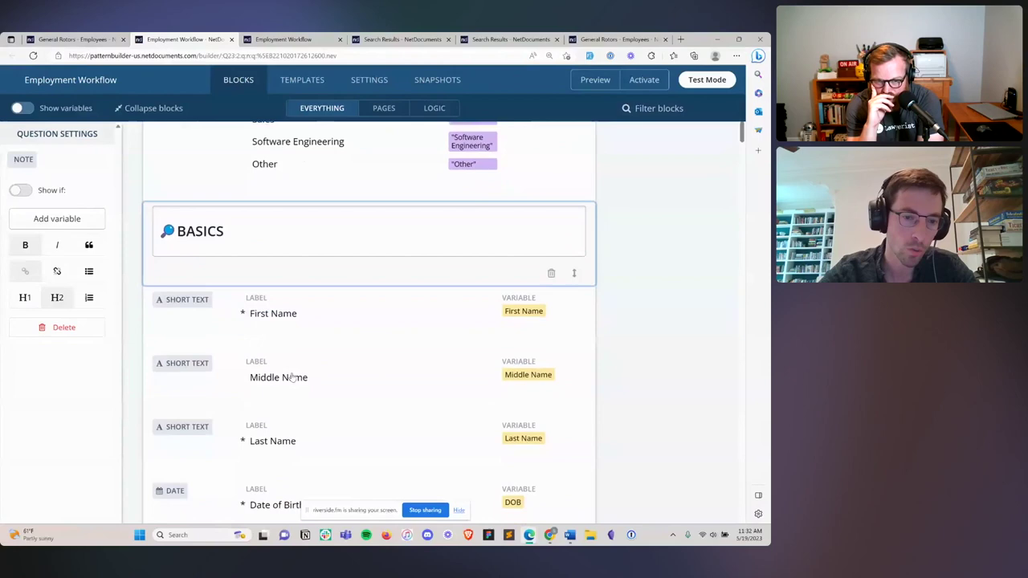
left_click(318, 333)
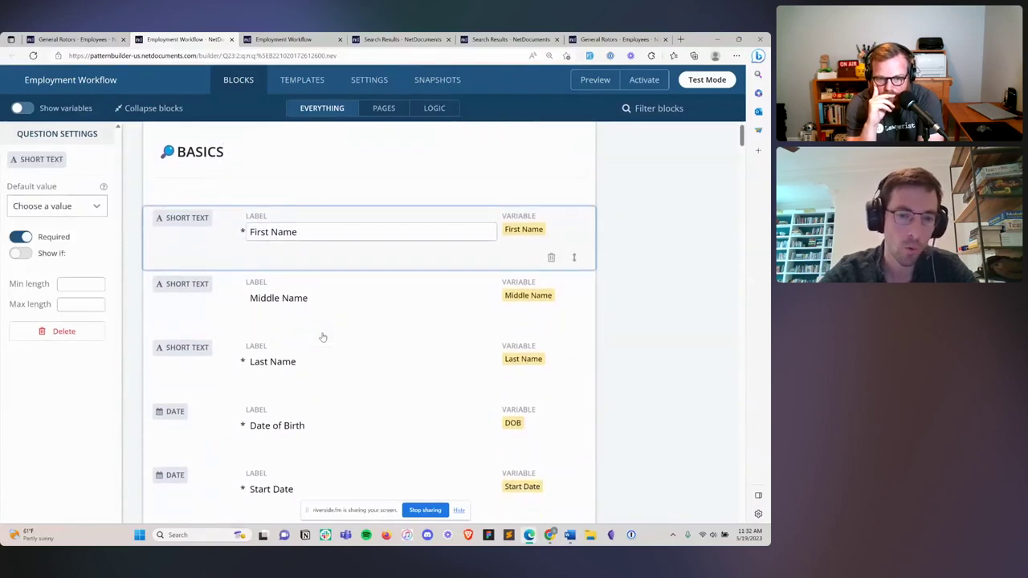
left_click(323, 337)
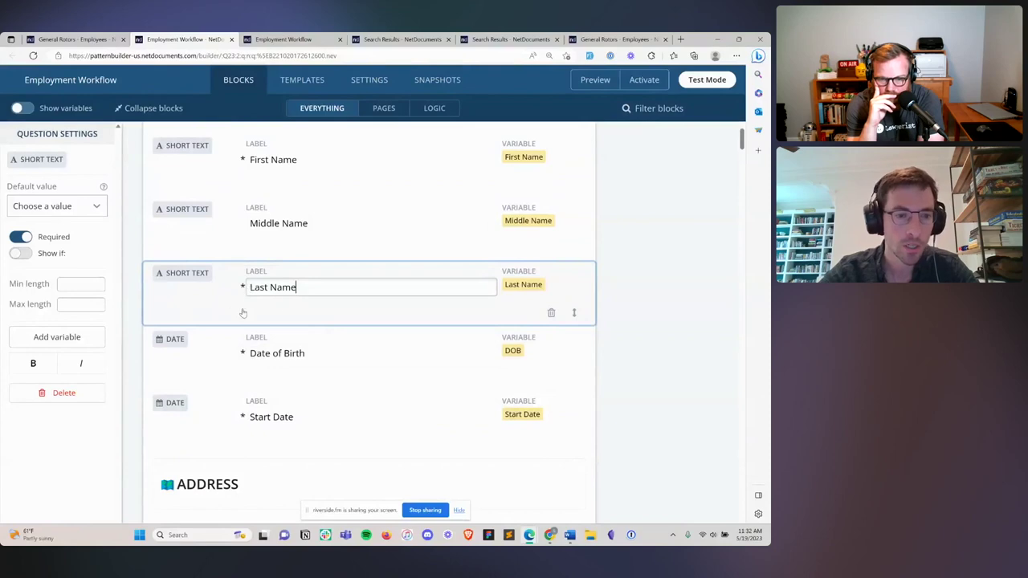
scroll(299, 328, "down", 1)
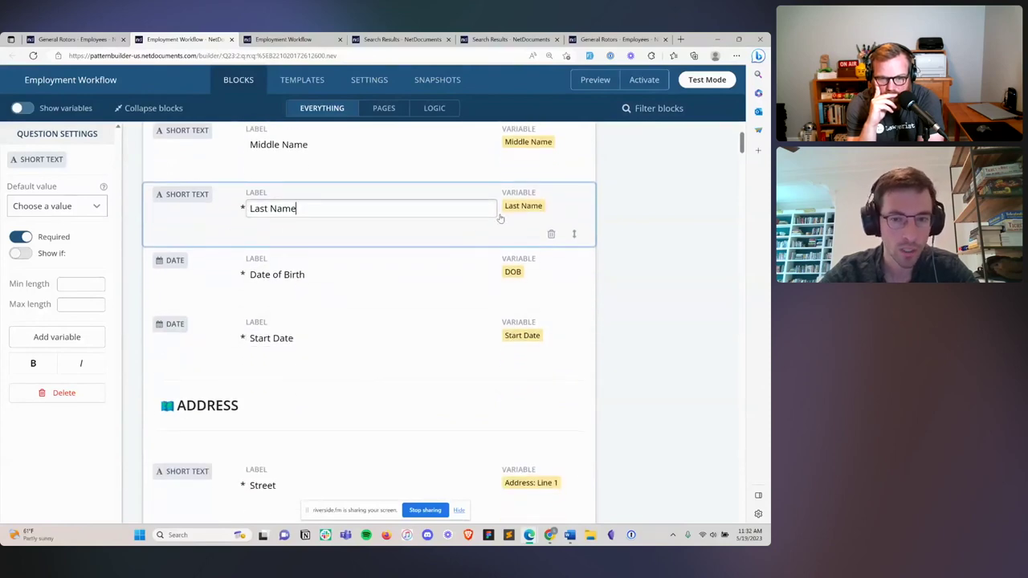
scroll(423, 297, "down", 5)
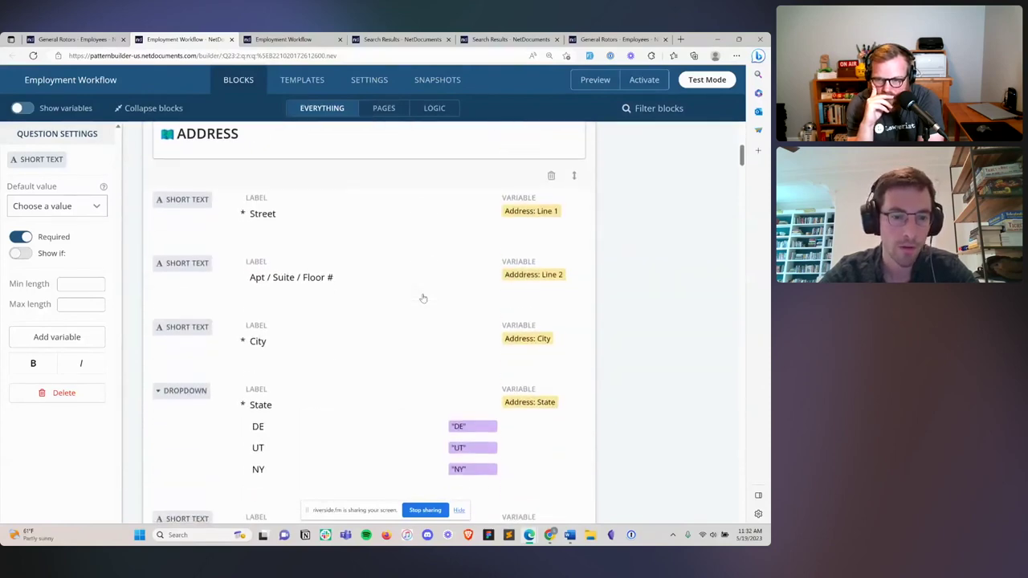
scroll(424, 297, "down", 15)
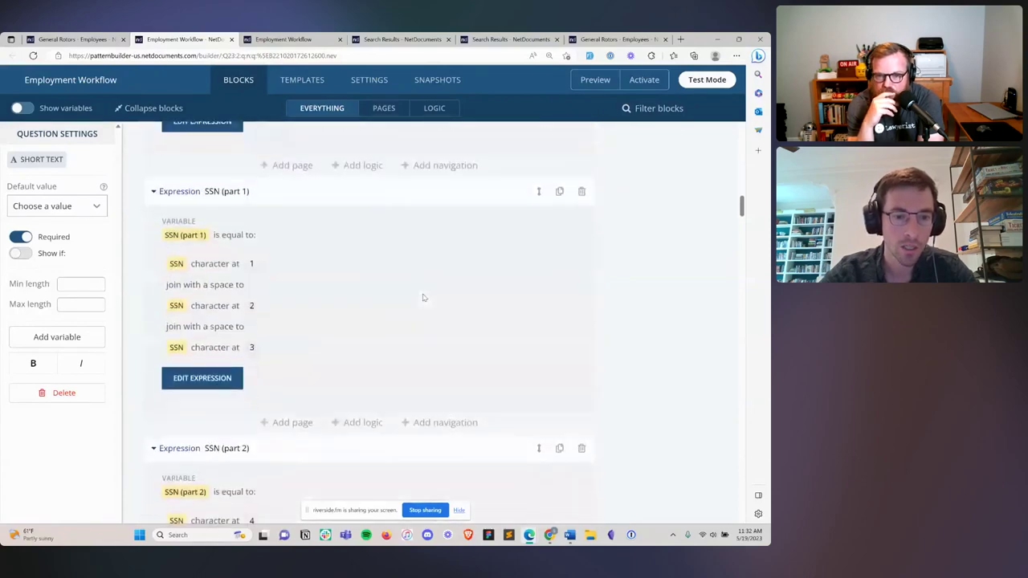
Examine the Compensation page's additional compensation checkbox and the Show if condition on the Number of options question
scroll(424, 297, "down", 8)
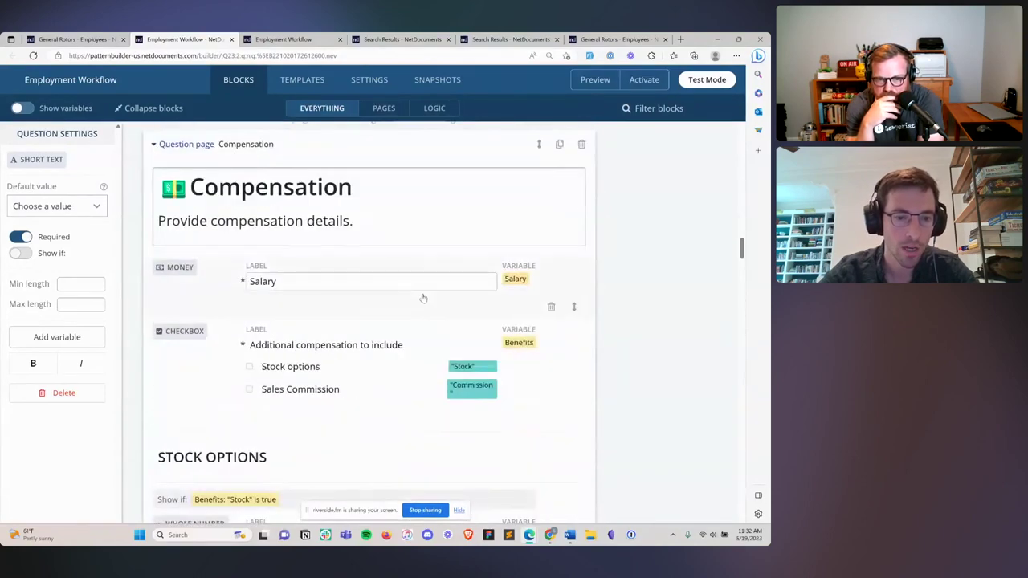
scroll(284, 386, "down", 2)
scroll(266, 242, "up", 1)
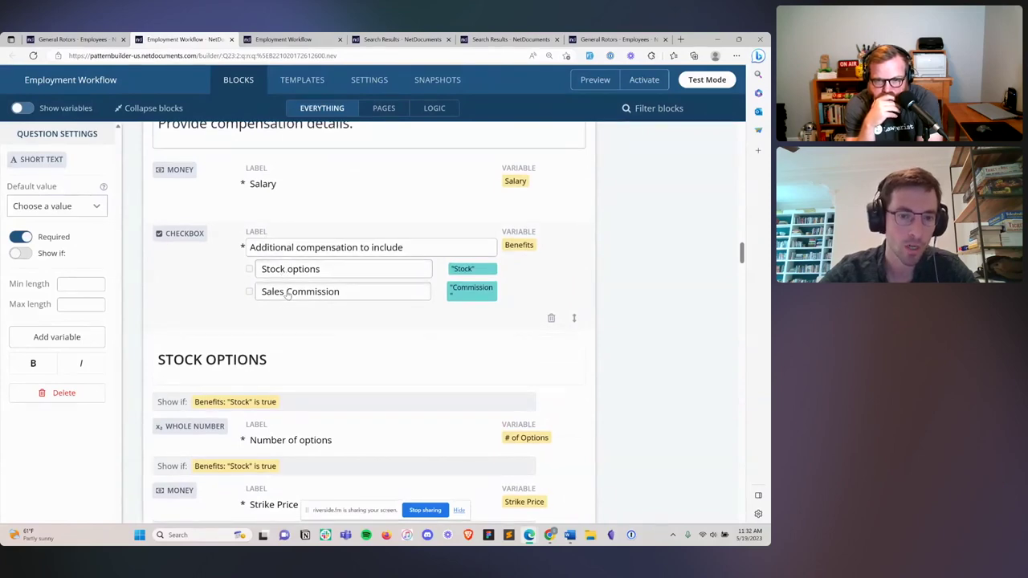
scroll(232, 378, "down", 2)
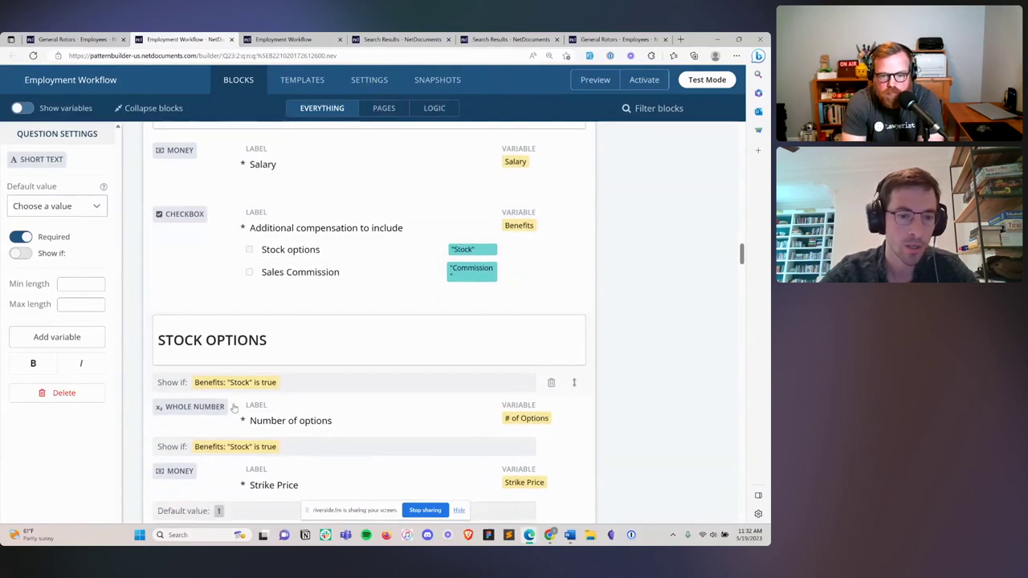
left_click(209, 345)
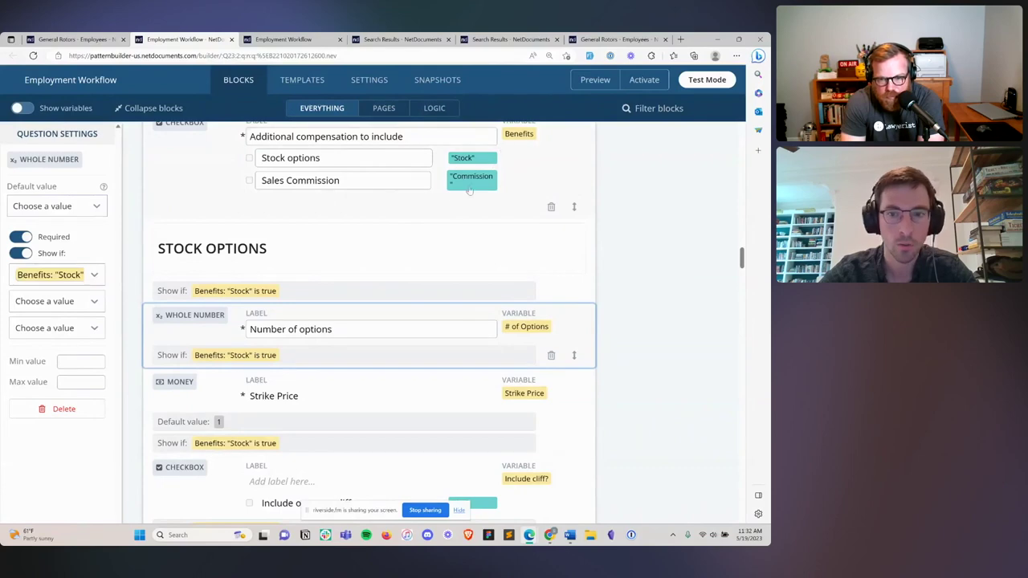
scroll(431, 225, "down", 2)
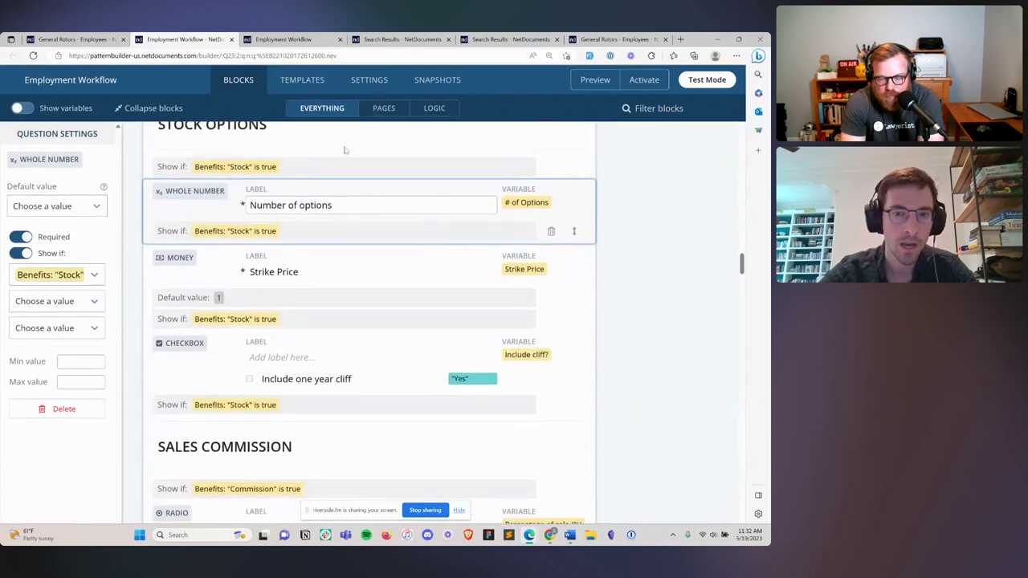
Examine how variables are mapped onto the fields of the I-9 Form PDF template, and return to the template list
left_click(297, 82)
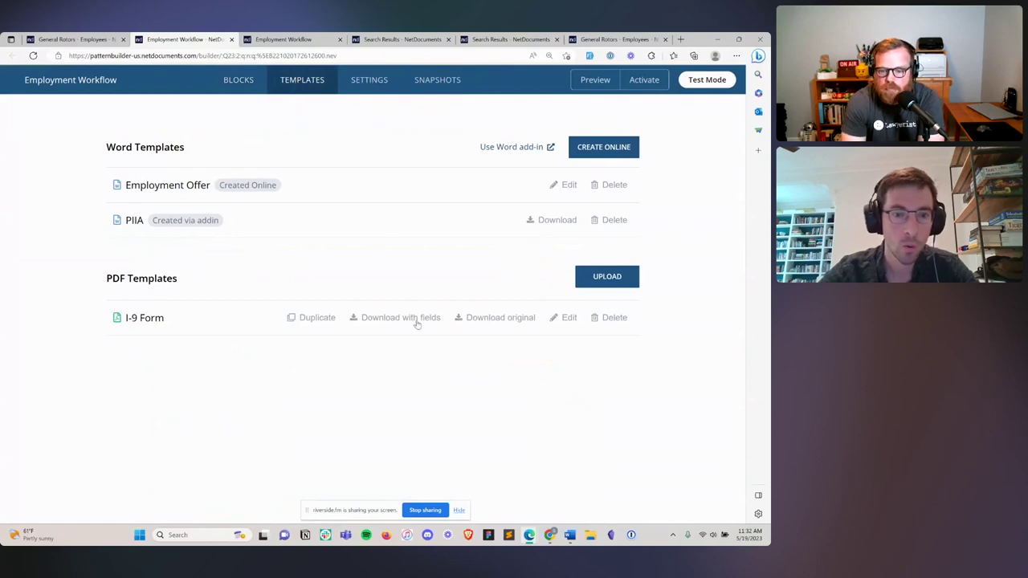
left_click(568, 318)
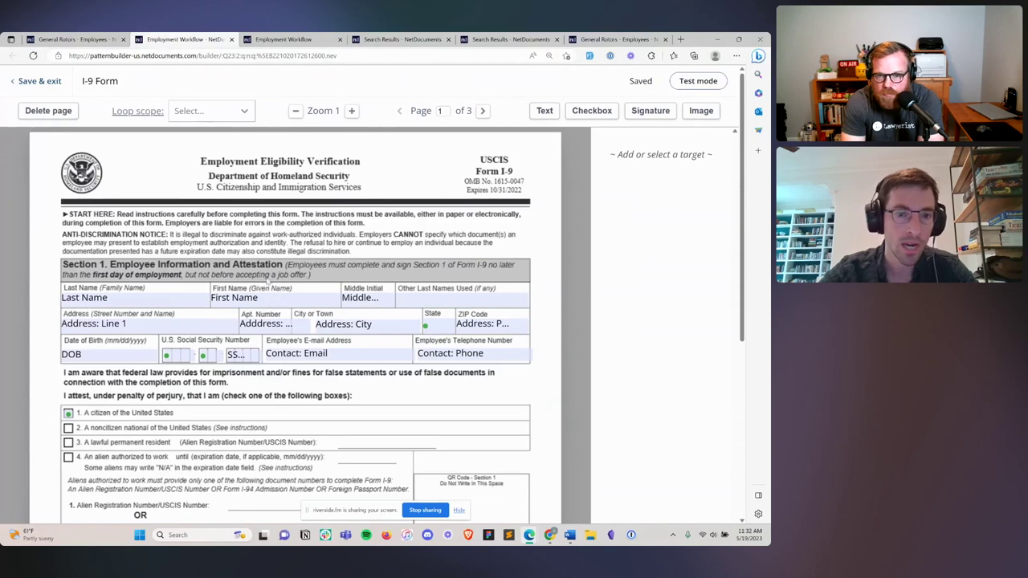
left_click(39, 88)
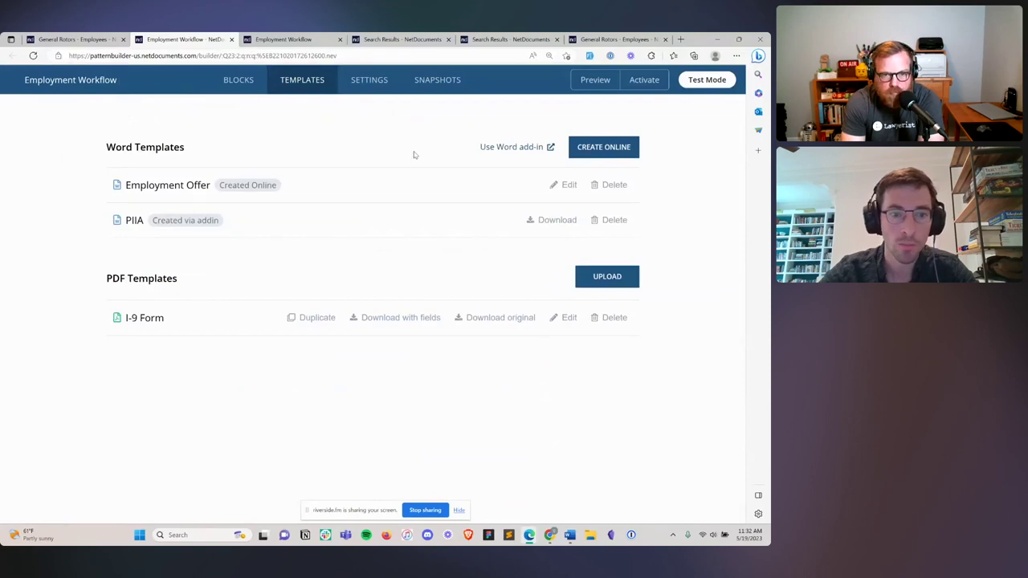
Examine the Stock Options Provision variable and its insertion condition in the Employment Offer template, and return to the template list
left_click(568, 187)
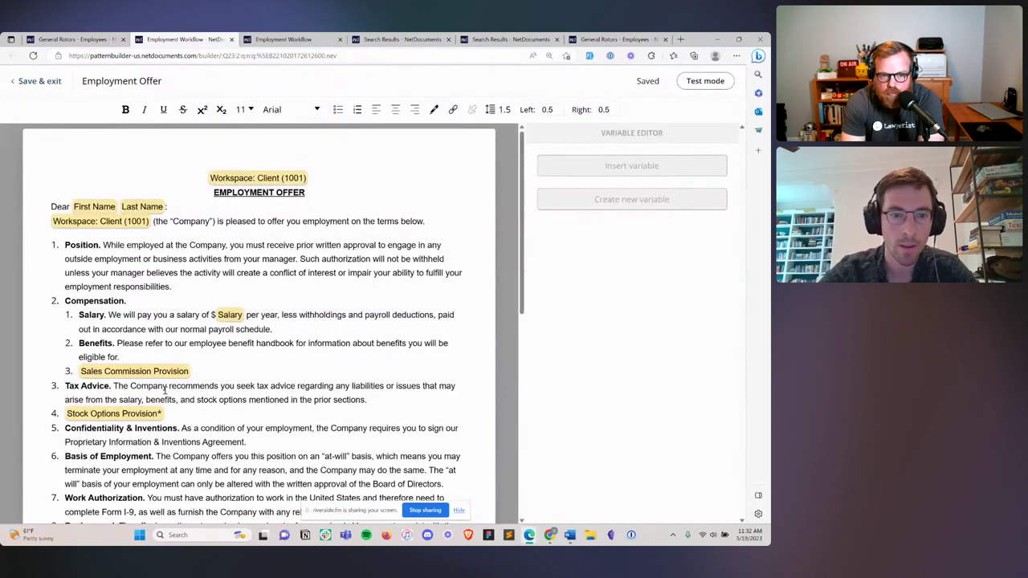
left_click(105, 416)
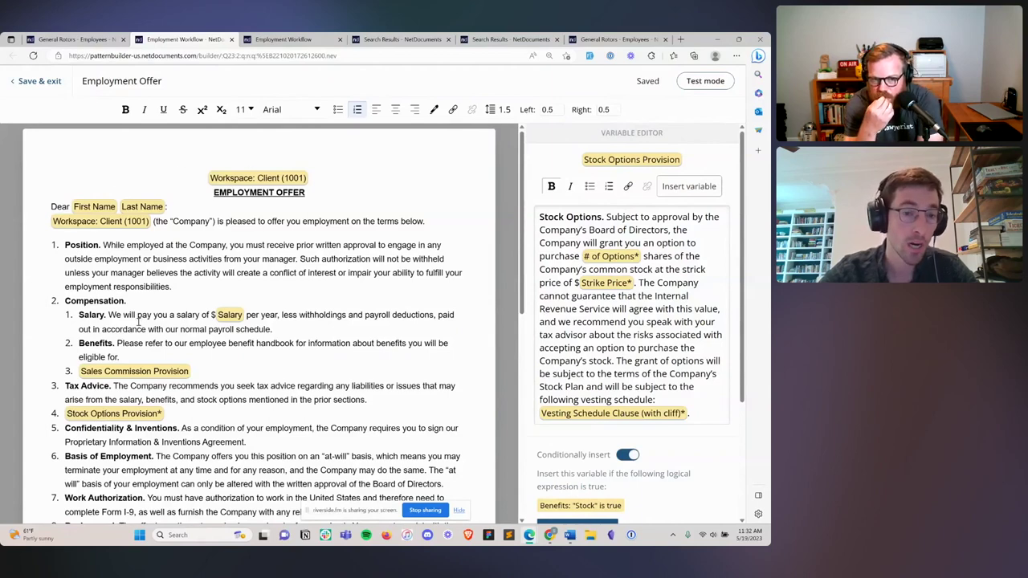
left_click(22, 90)
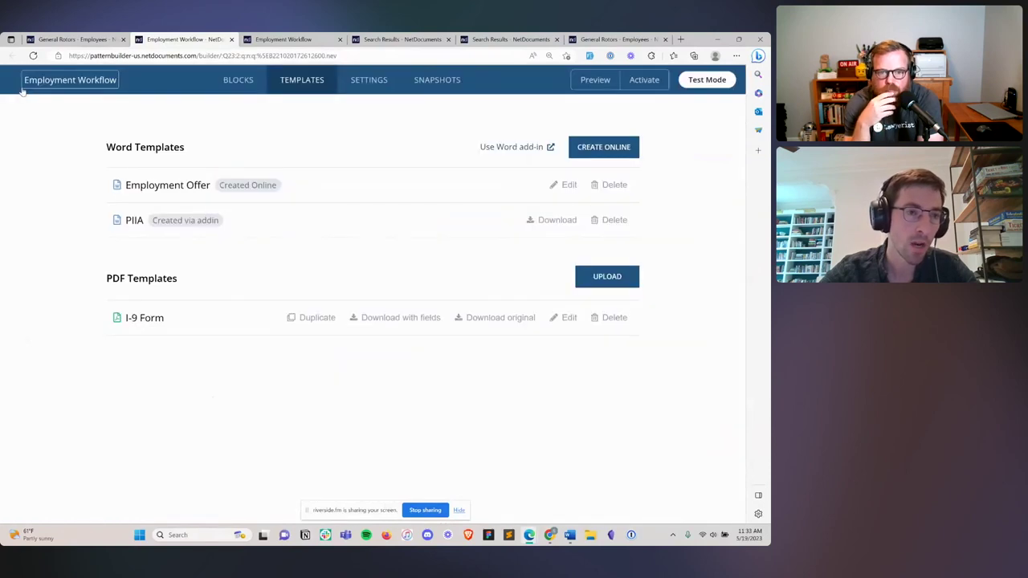
Download the PIIA template, open it in Word with its contents recovered, and enable editing in a maximized window
left_click(554, 225)
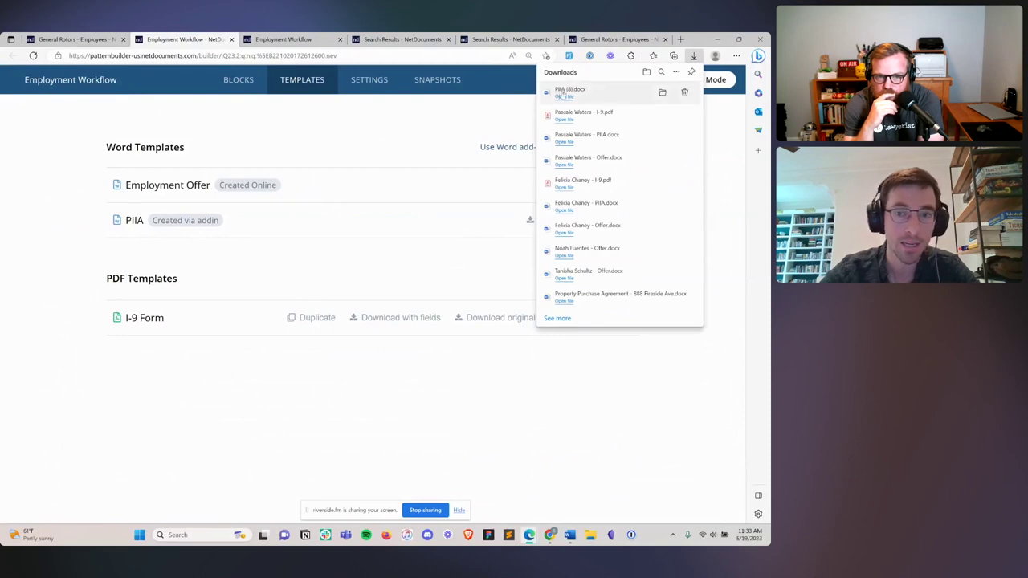
left_click(564, 97)
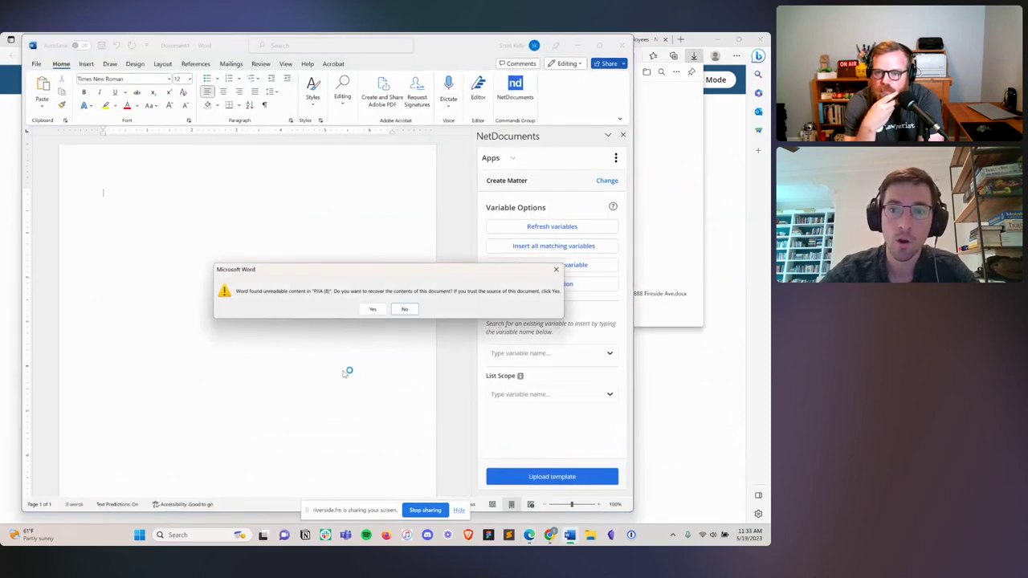
left_click(369, 310)
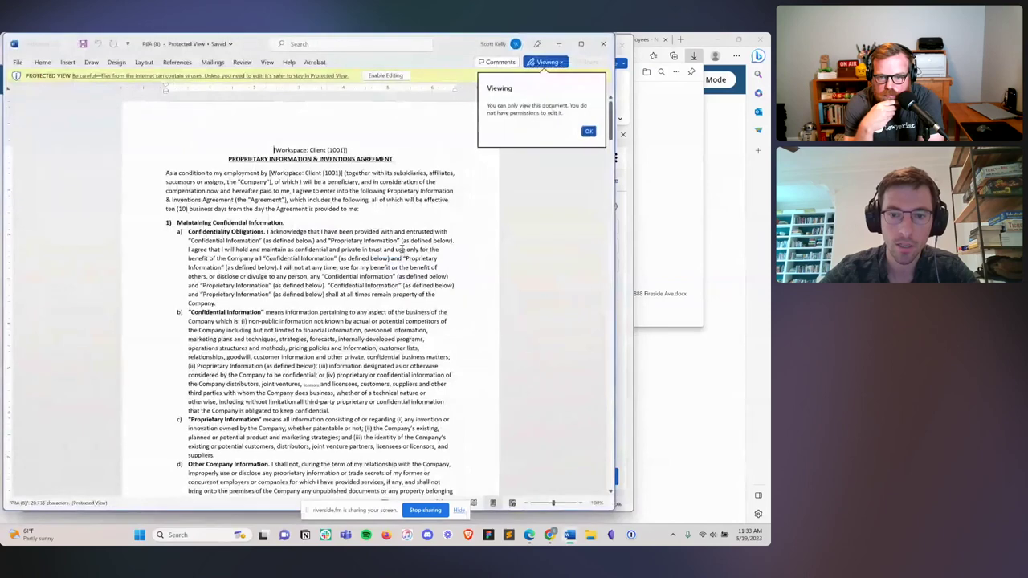
left_click(589, 131)
left_click(387, 76)
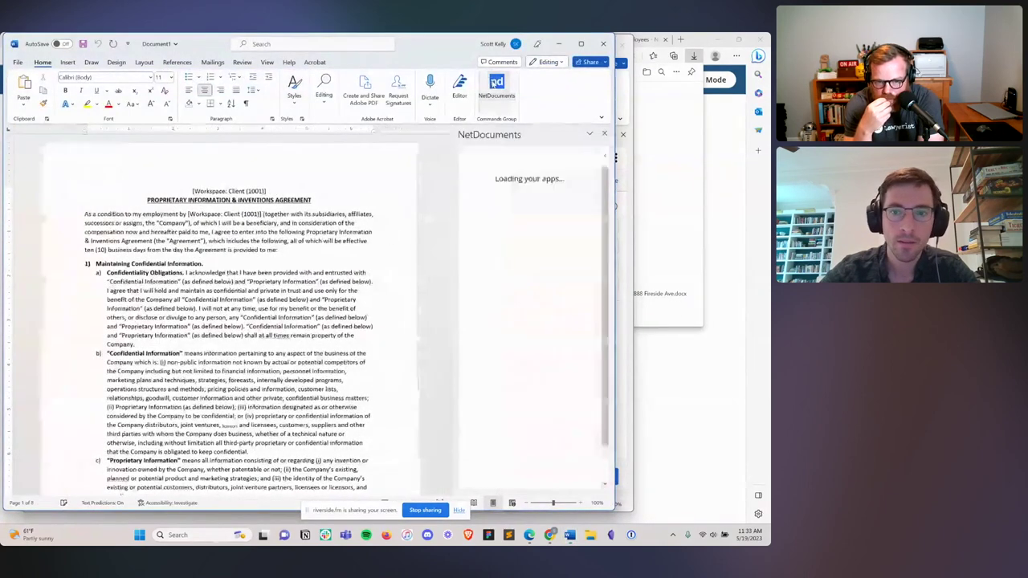
left_click(581, 44)
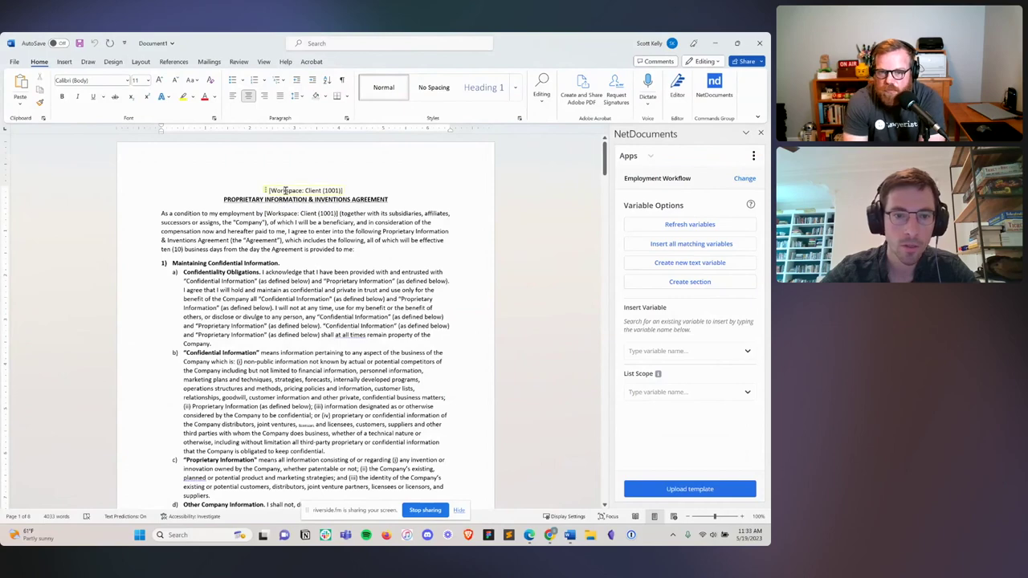
Examine the edit options of the Workspace: Client (1001) variables in the agreement's heading and opening paragraph
left_click(285, 190)
left_click(282, 214)
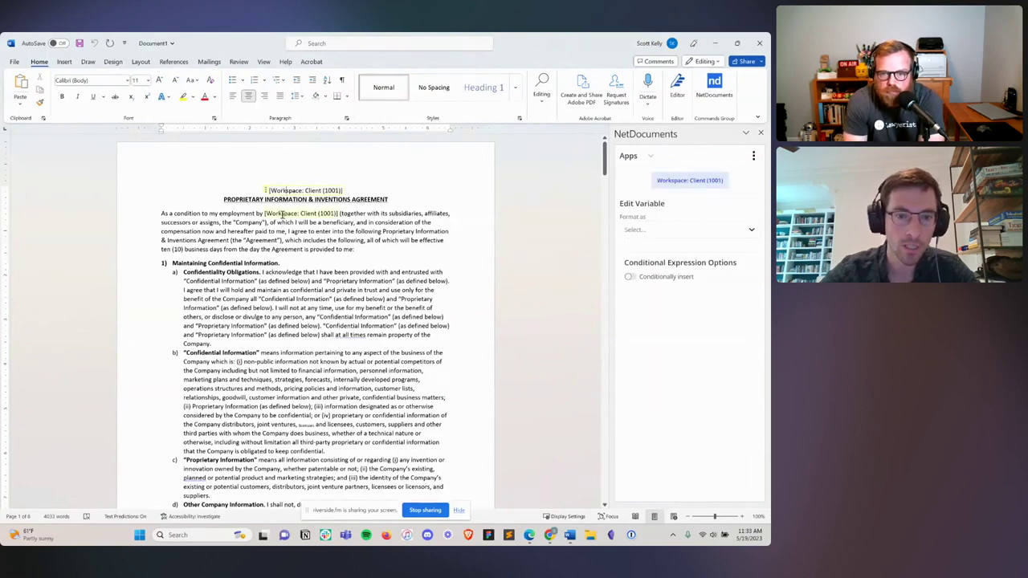
left_click(292, 212)
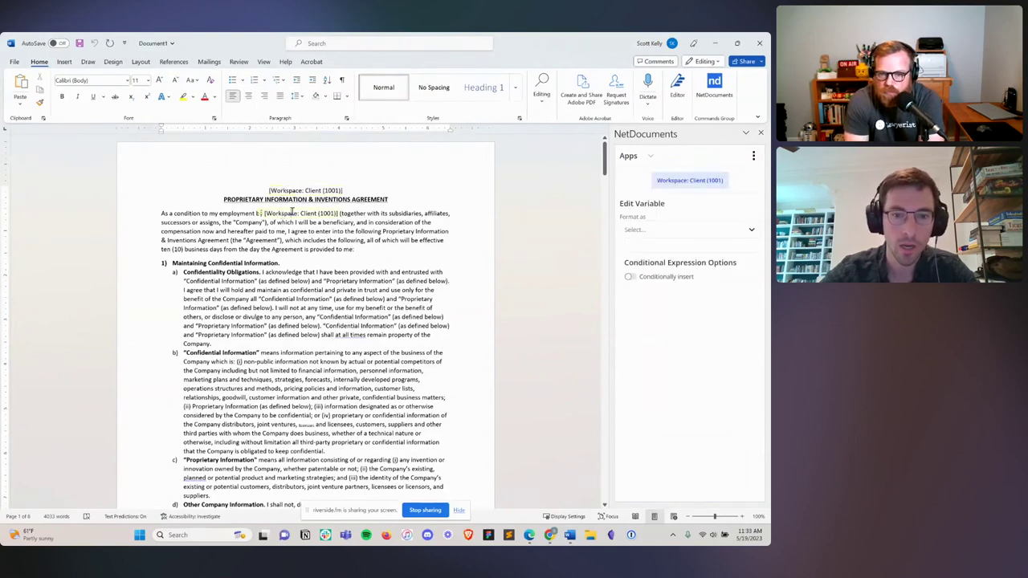
Insert the Accomodations variable at the end of the Other Company Information clause, and minimize both Word windows
scroll(246, 375, "down", 5)
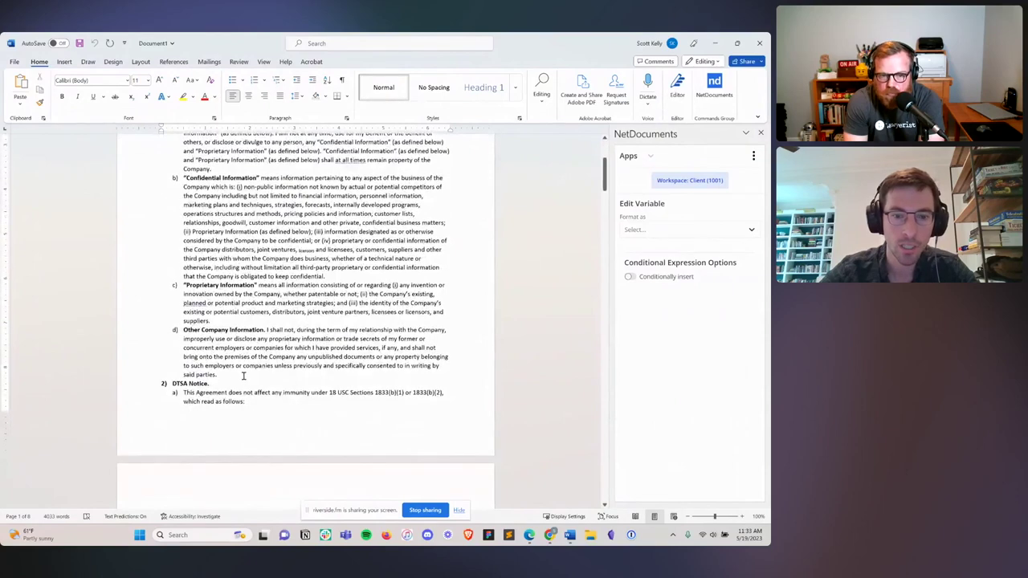
left_click(244, 375)
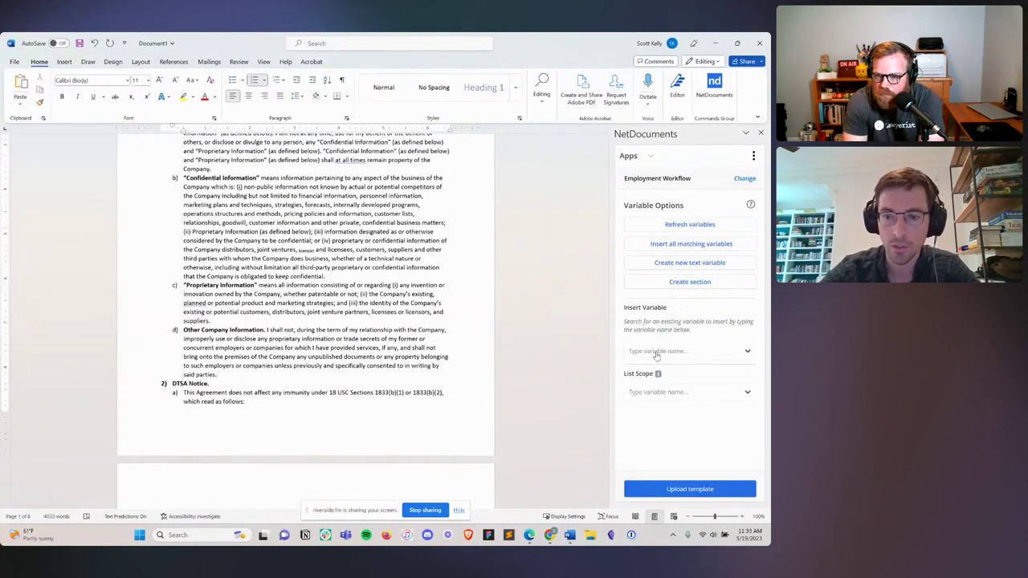
left_click(656, 352)
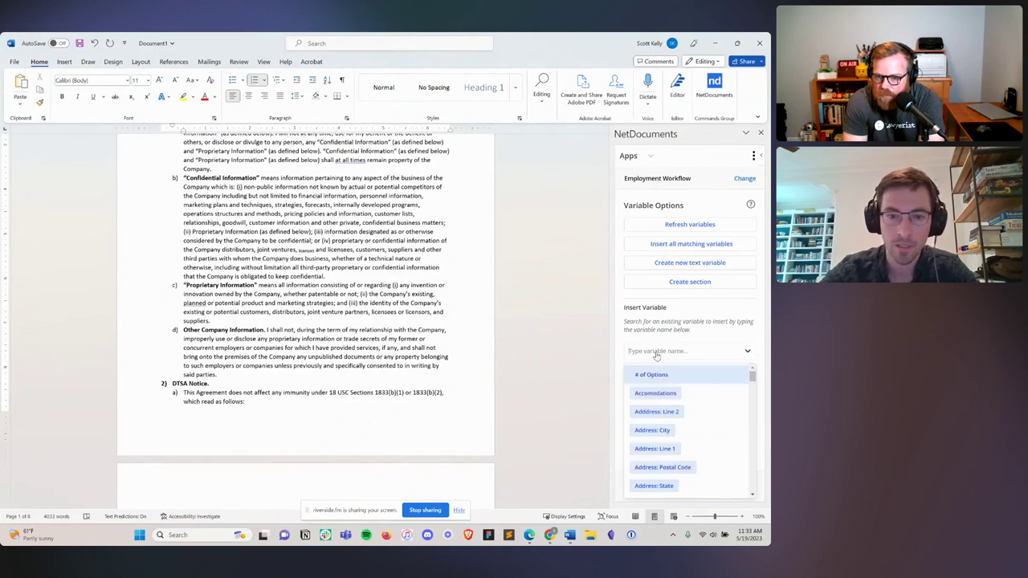
left_click(657, 393)
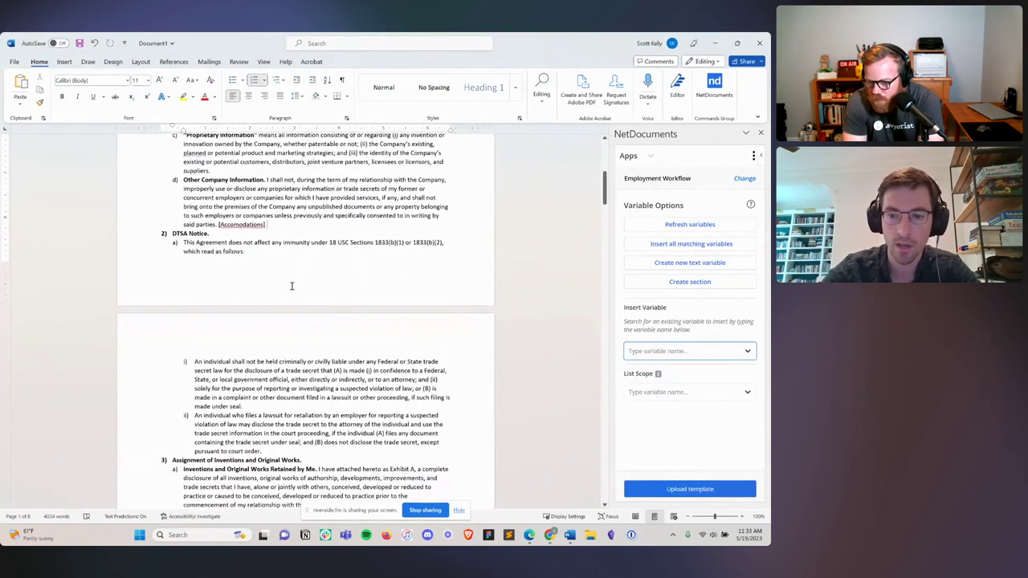
left_click(241, 225)
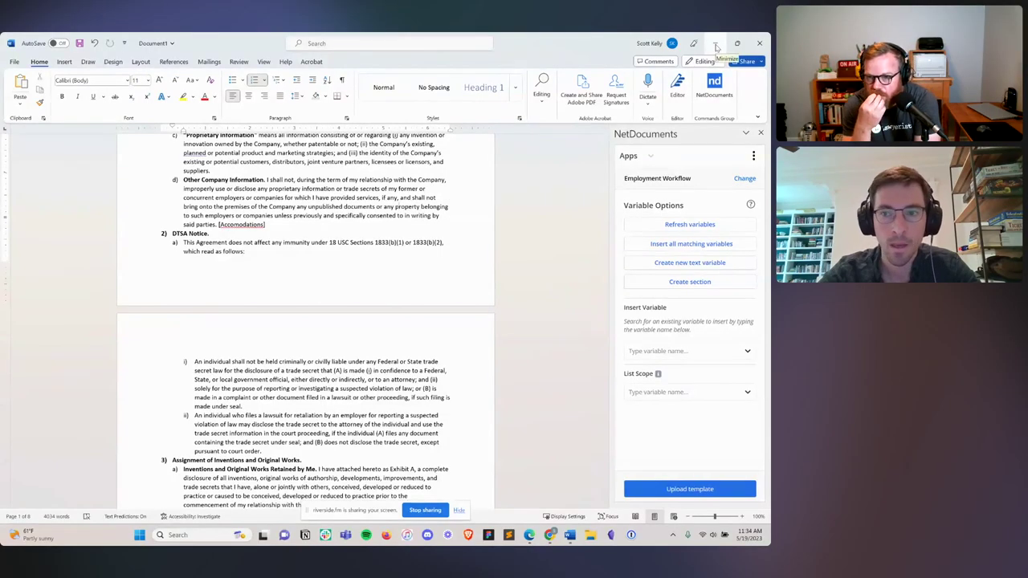
left_click(715, 44)
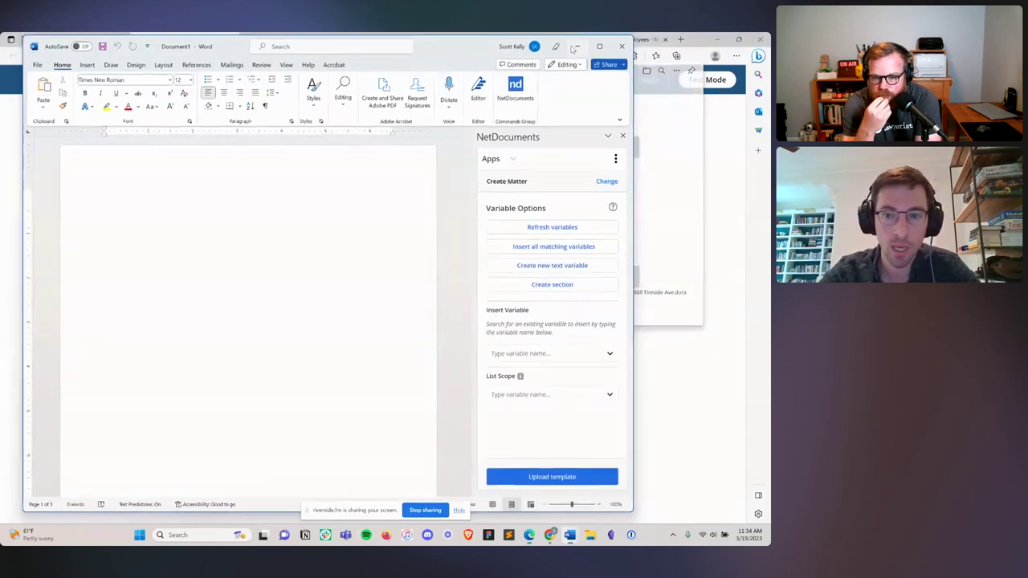
left_click(575, 46)
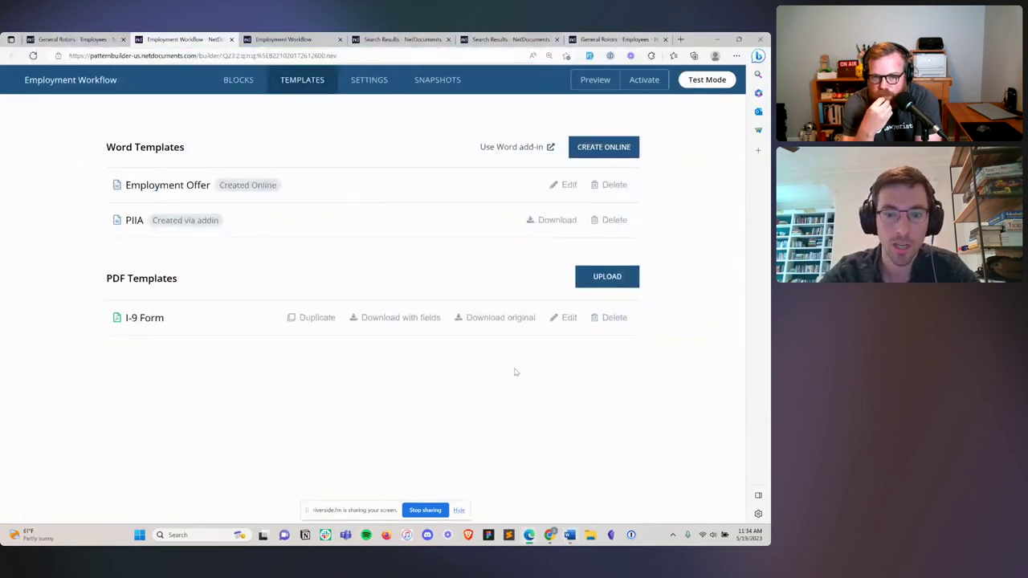
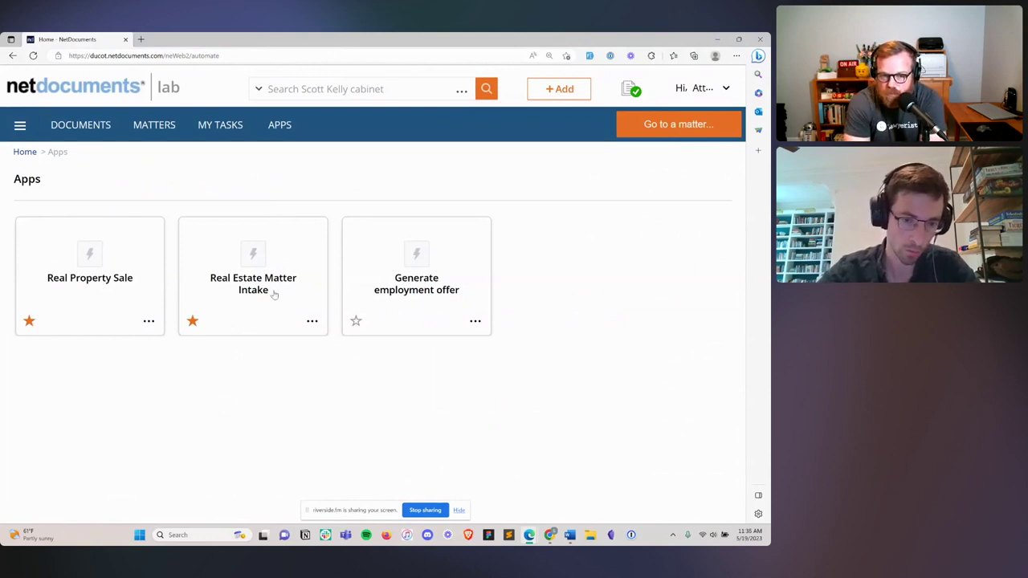
Launch the Real Estate Matter Intake app and search its existing clients for "Acme" and "Ac" without selecting one
left_click(316, 322)
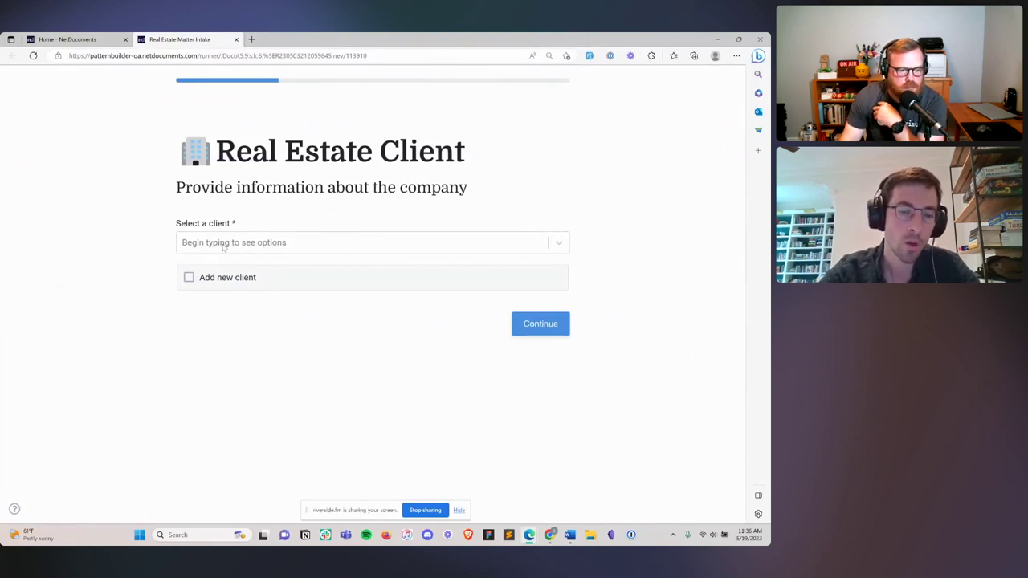
left_click(199, 243)
type("Acme")
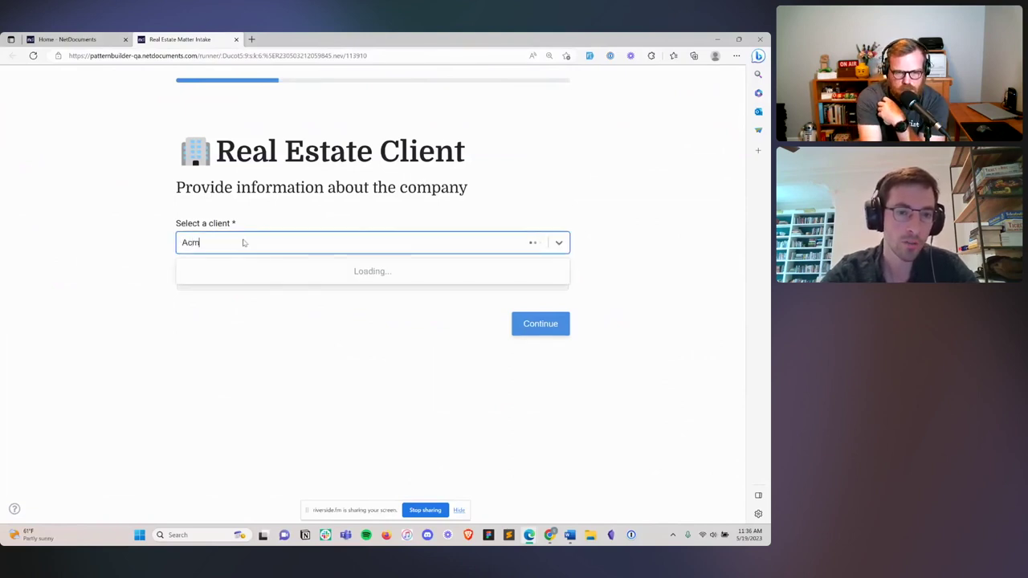
key("BackSpace")
key("BackSpace")
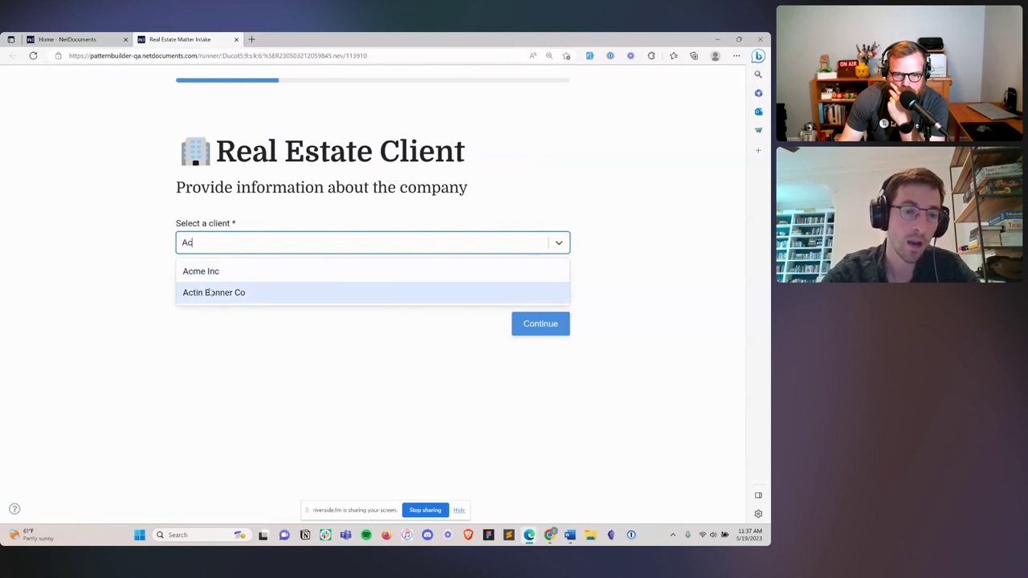
key("BackSpace")
key("BackSpace")
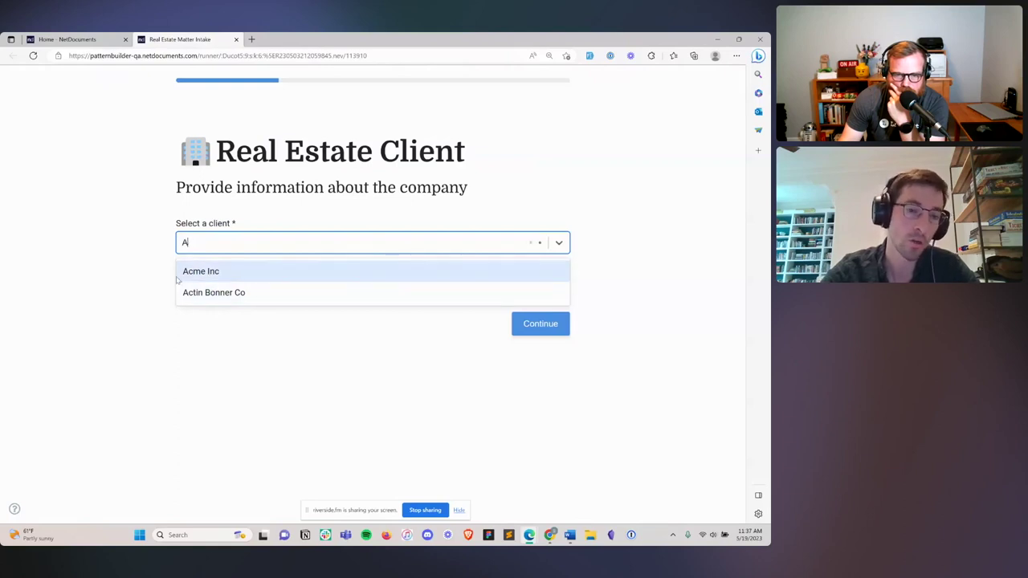
left_click(140, 279)
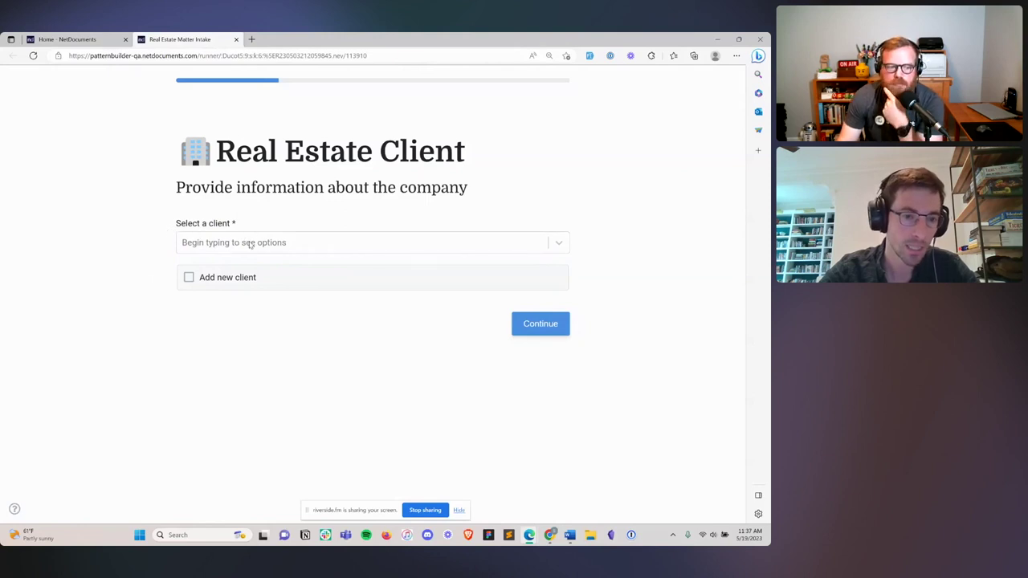
Choose to add a new client and autofill the company form with sample data
left_click(211, 279)
scroll(201, 270, "down", 1)
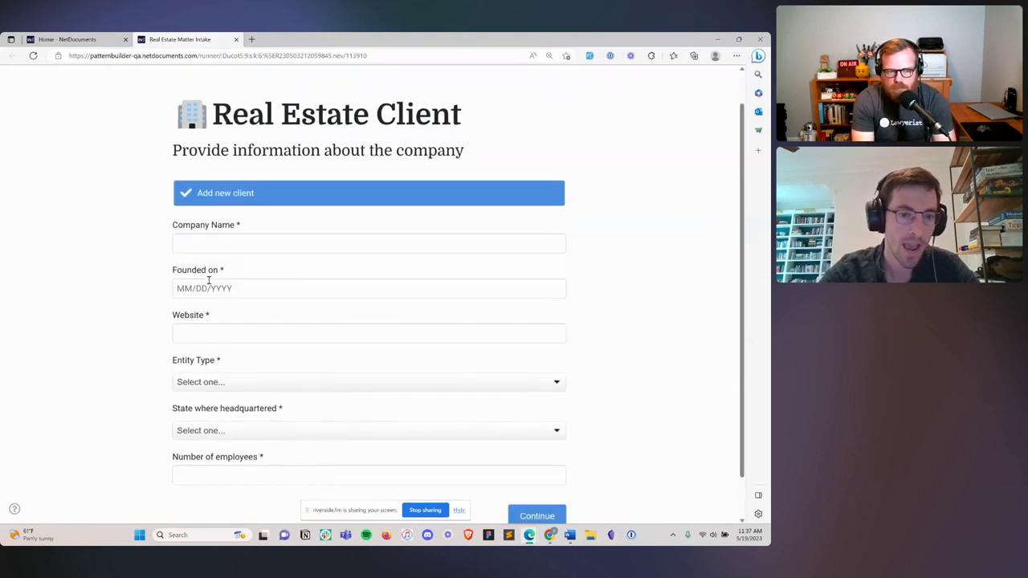
left_click(591, 56)
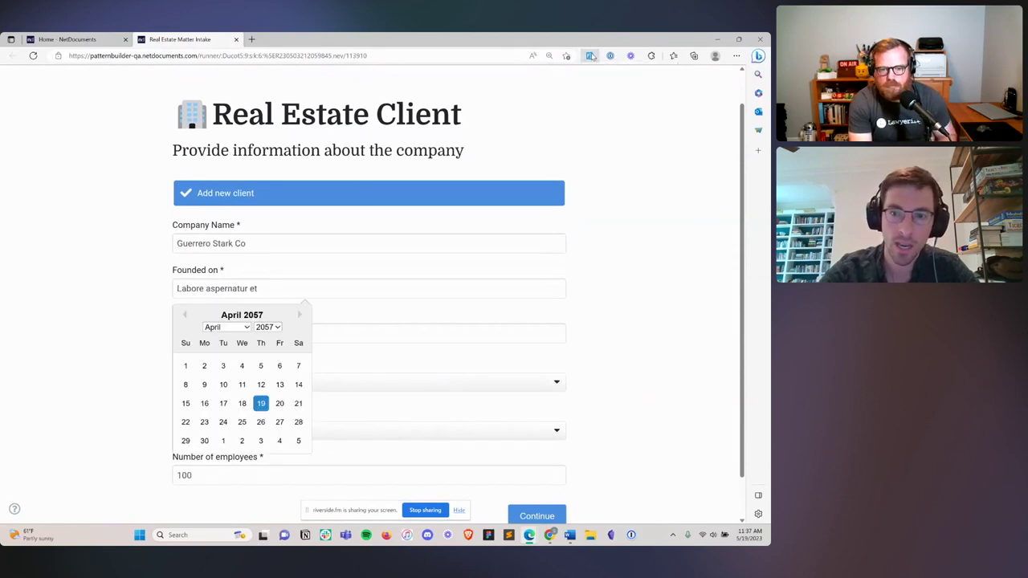
left_click(603, 233)
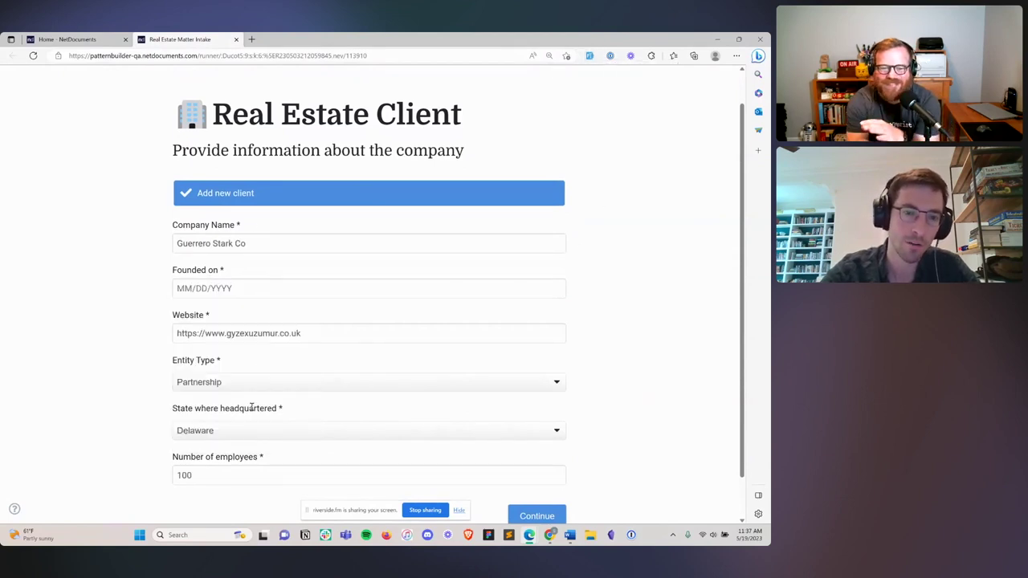
Set the new client's Founded on date to 05/19/2023 and continue to the Real Estate Holdings page
left_click(196, 290)
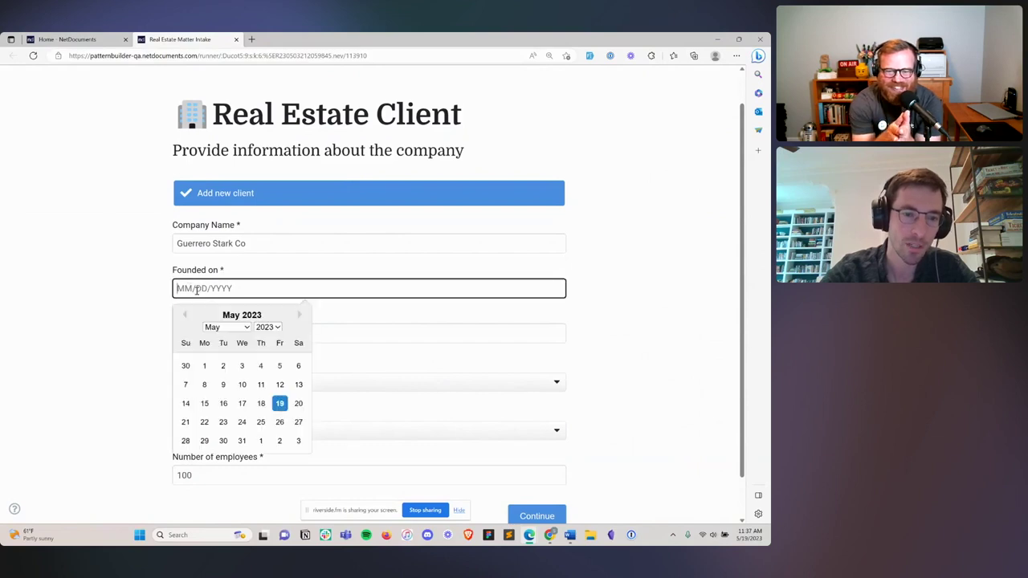
left_click(279, 403)
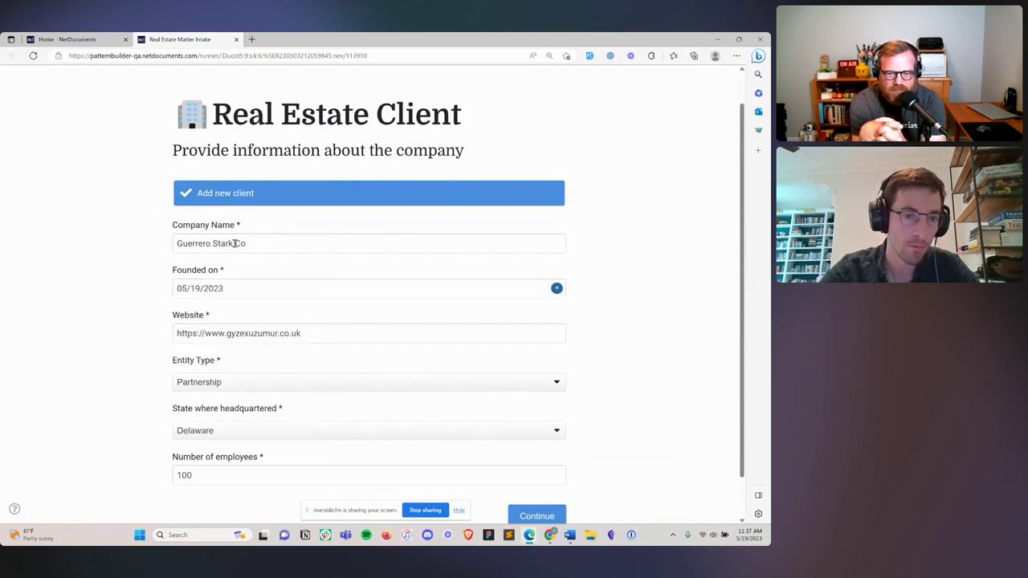
scroll(233, 243, "down", 1)
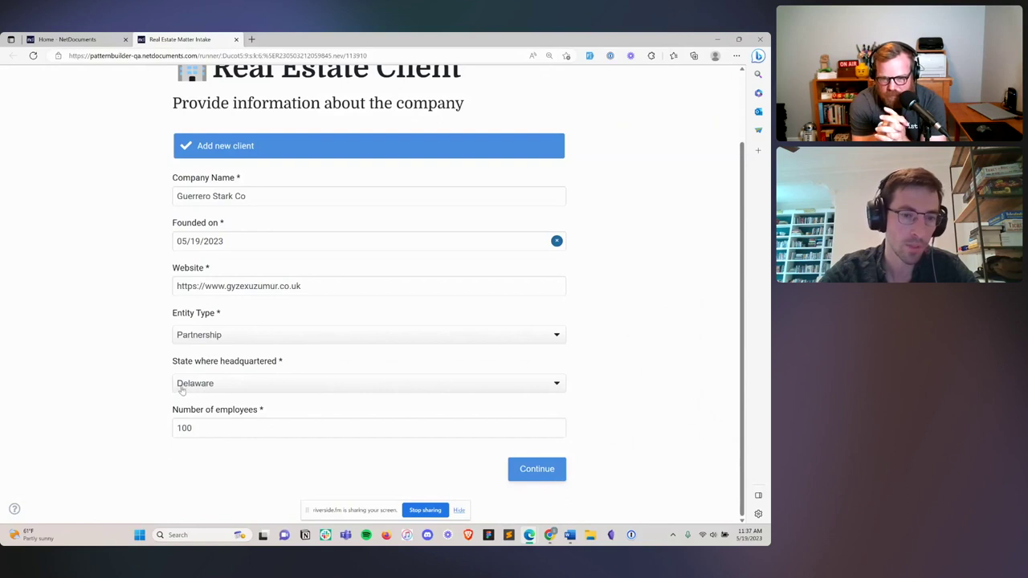
left_click(538, 472)
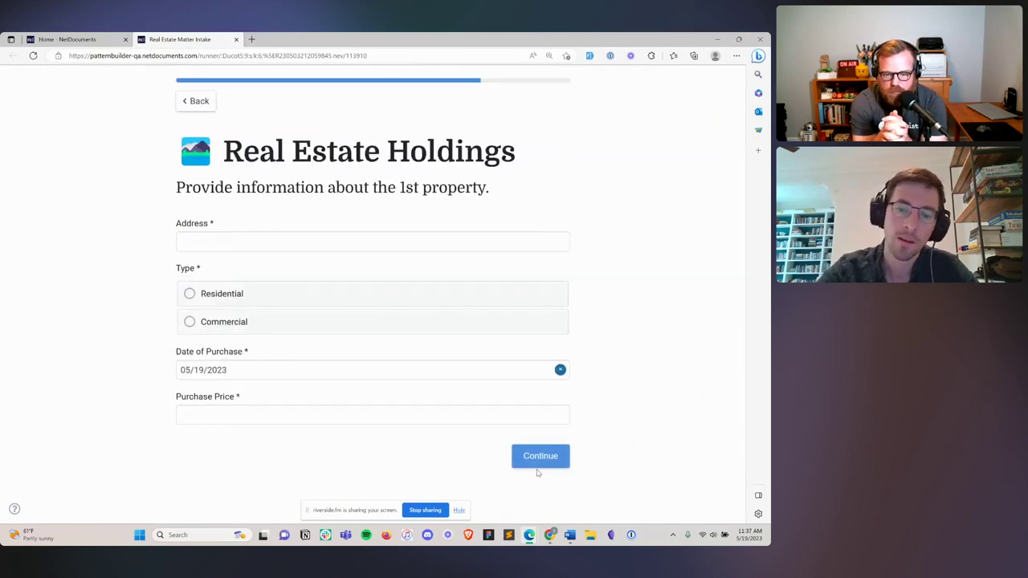
Record the first property with its street address, type Residential and purchase price 100000, and continue to the second property
left_click(250, 238)
type("123")
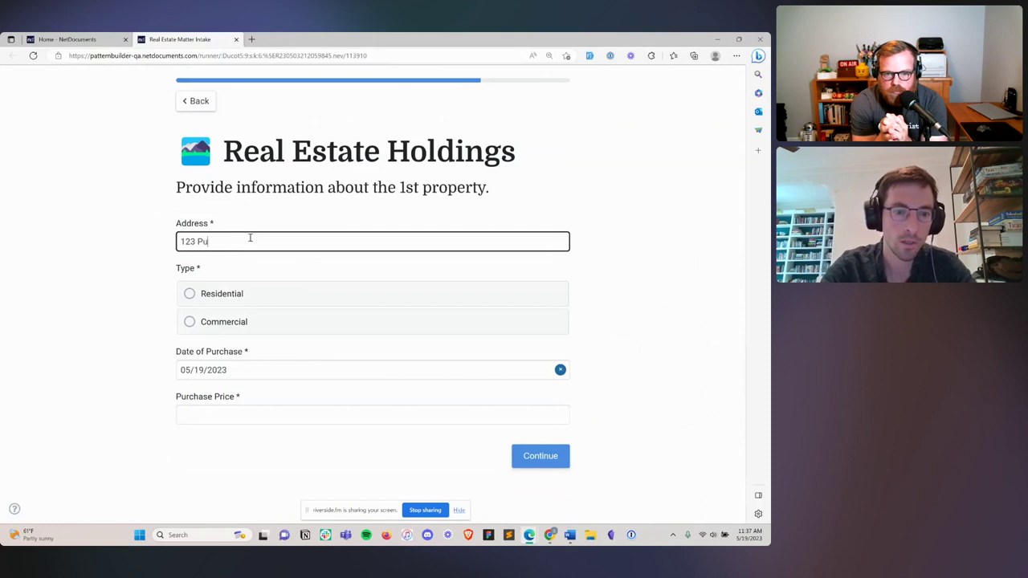
type("Pual Street")
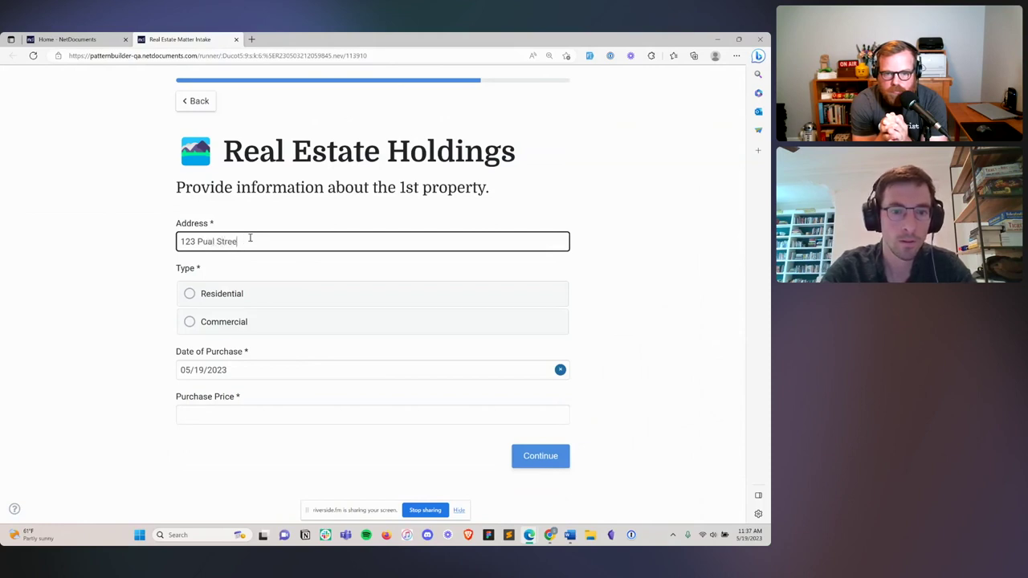
left_click(250, 302)
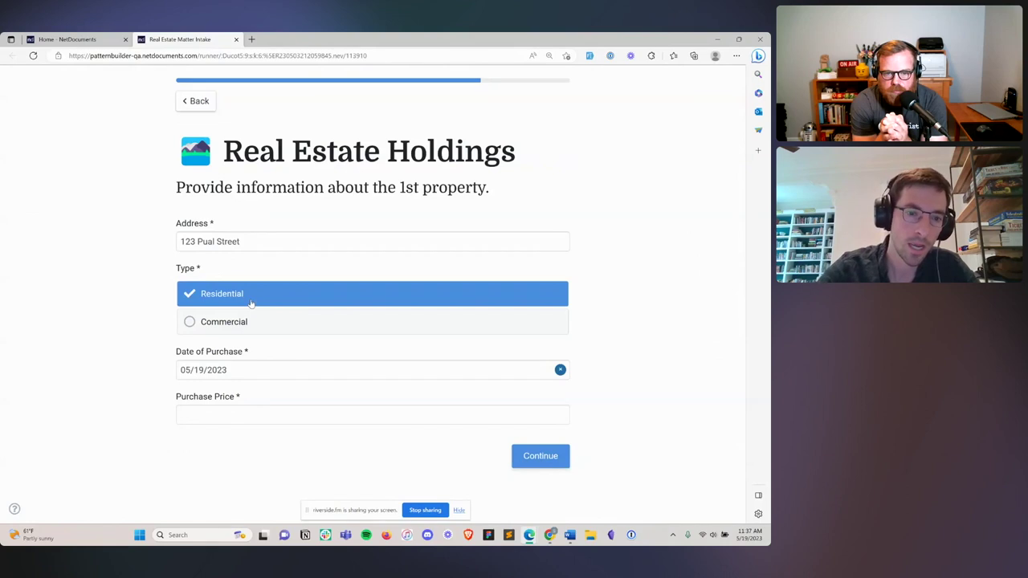
left_click(243, 413)
type("100000")
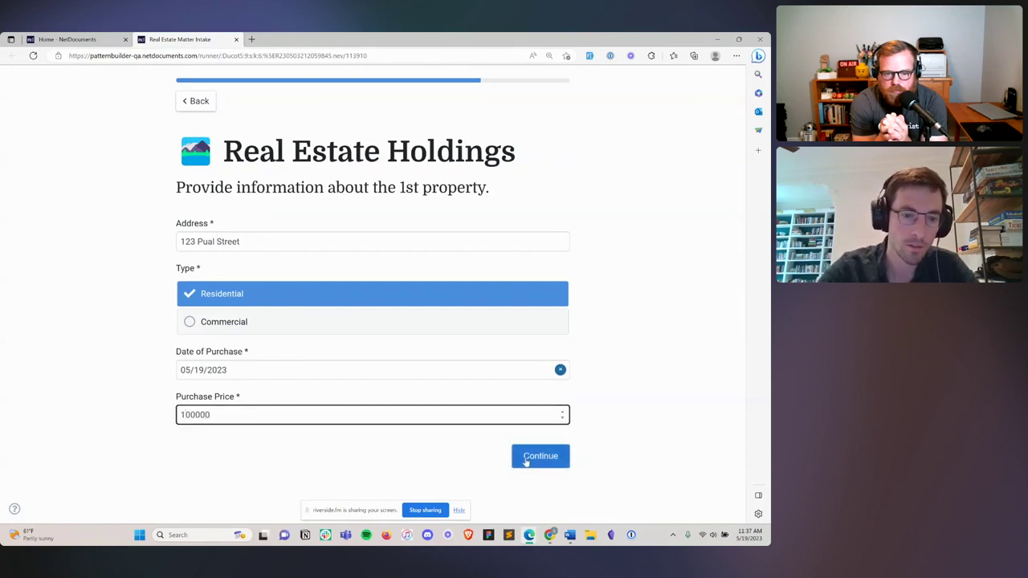
left_click(537, 457)
Fill in the second property with its street address, type Commercial and purchase price 20000
left_click(204, 231)
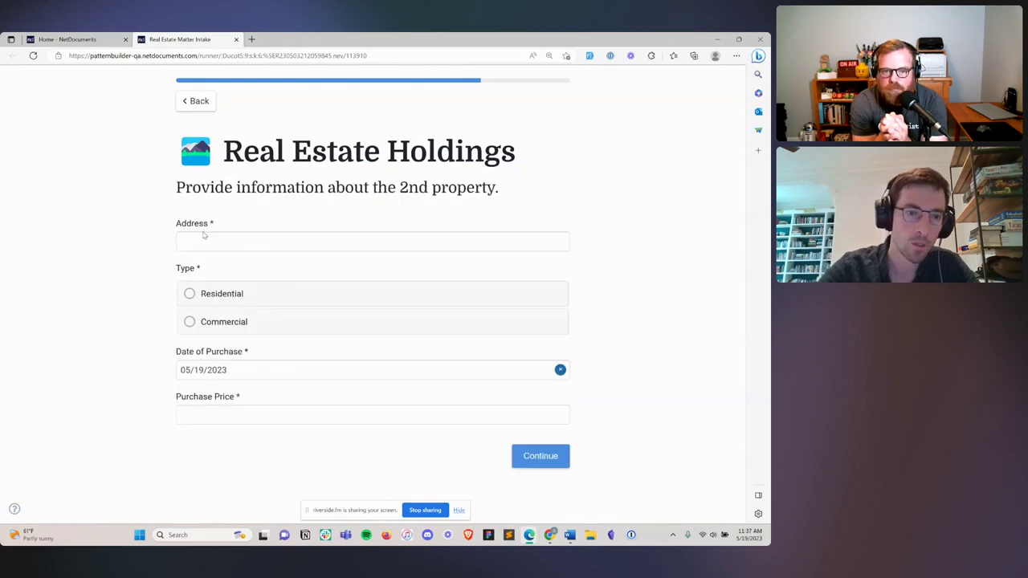
left_click(200, 240)
type("321")
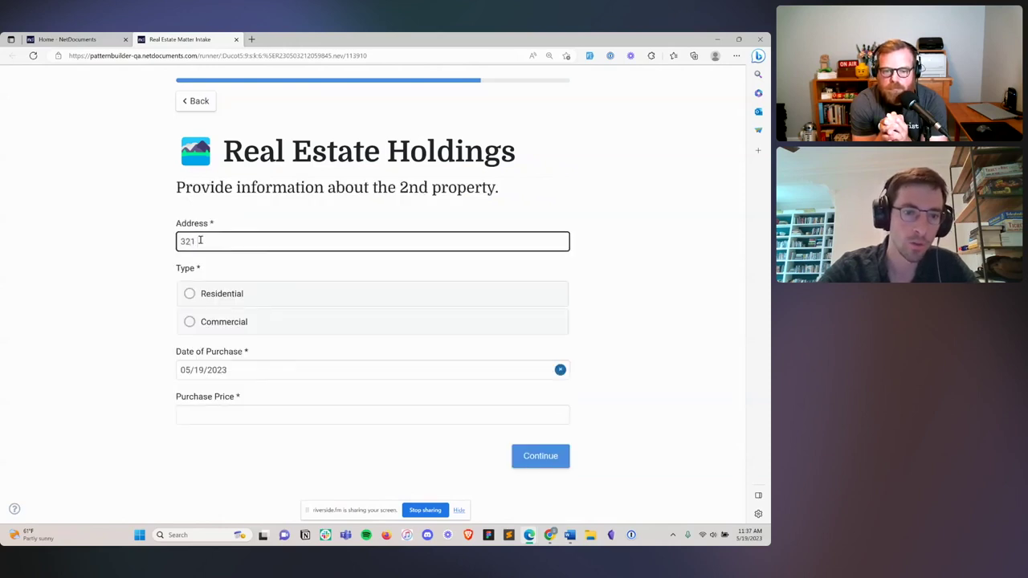
type(" Paul Stre")
key("BackSpace")
key("BackSpace")
type("treet")
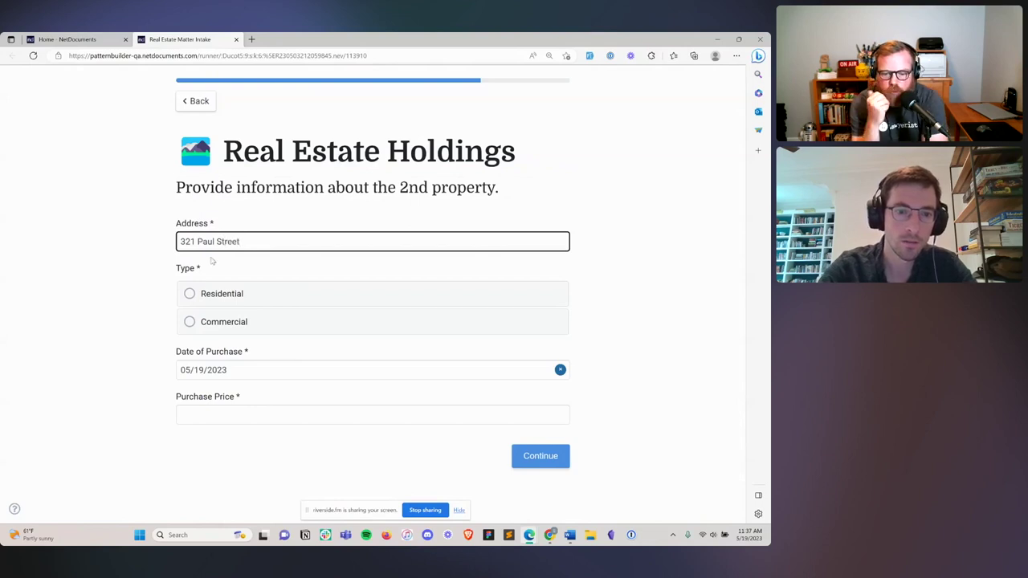
left_click(232, 324)
left_click(237, 406)
type("20000")
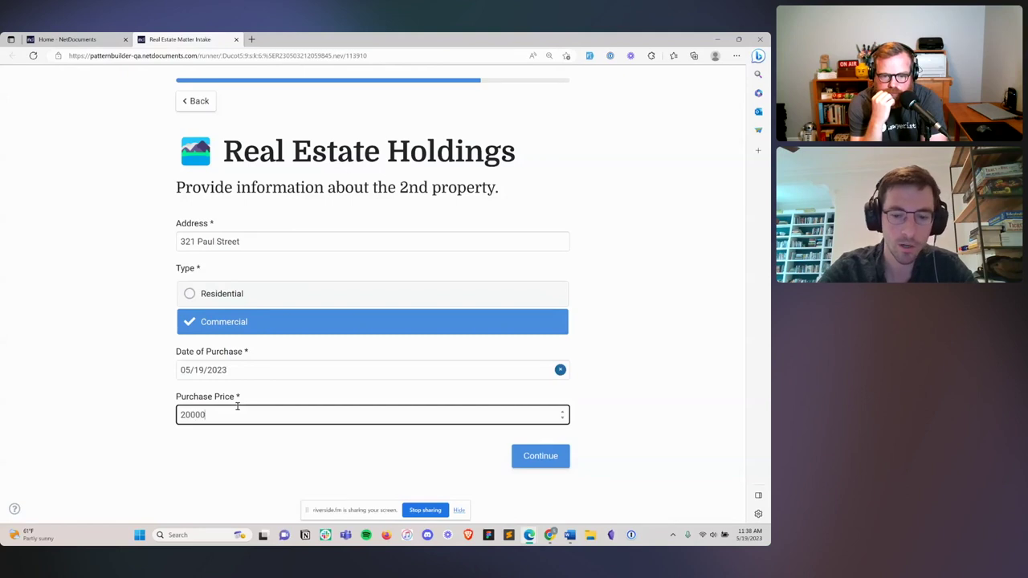
Submit the property holdings to complete the intake, and return to the home page
left_click(540, 458)
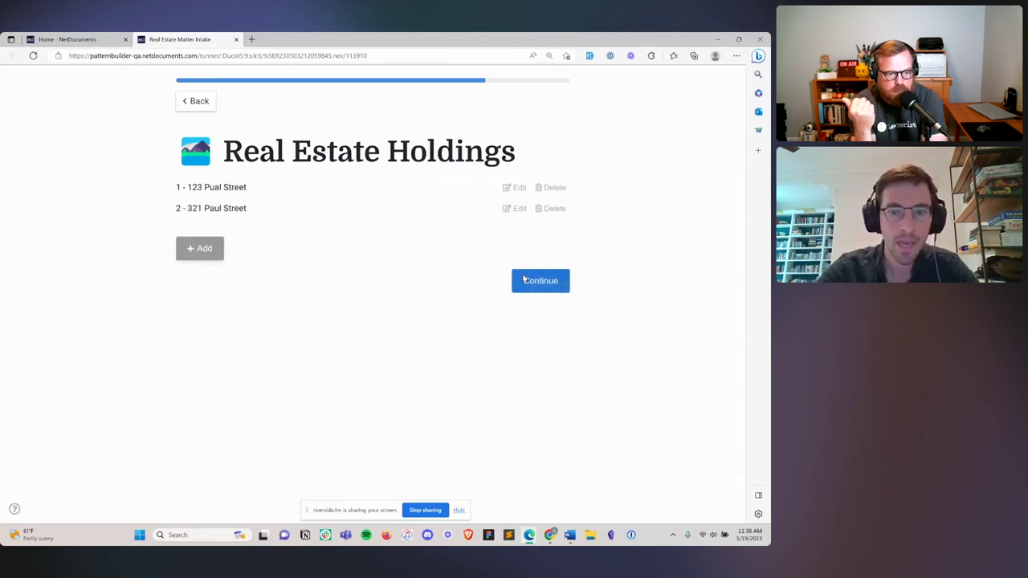
left_click(524, 279)
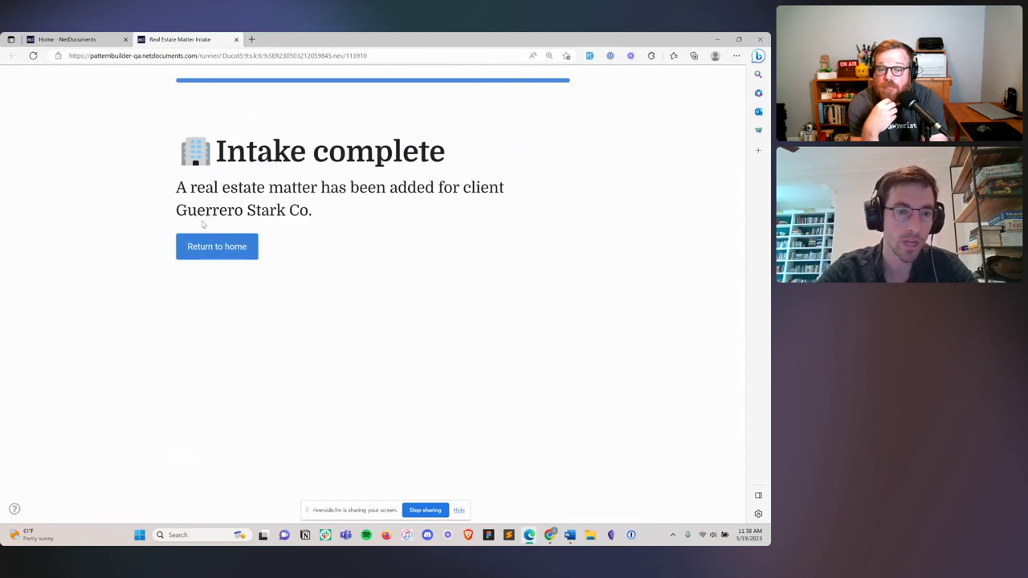
left_click(209, 248)
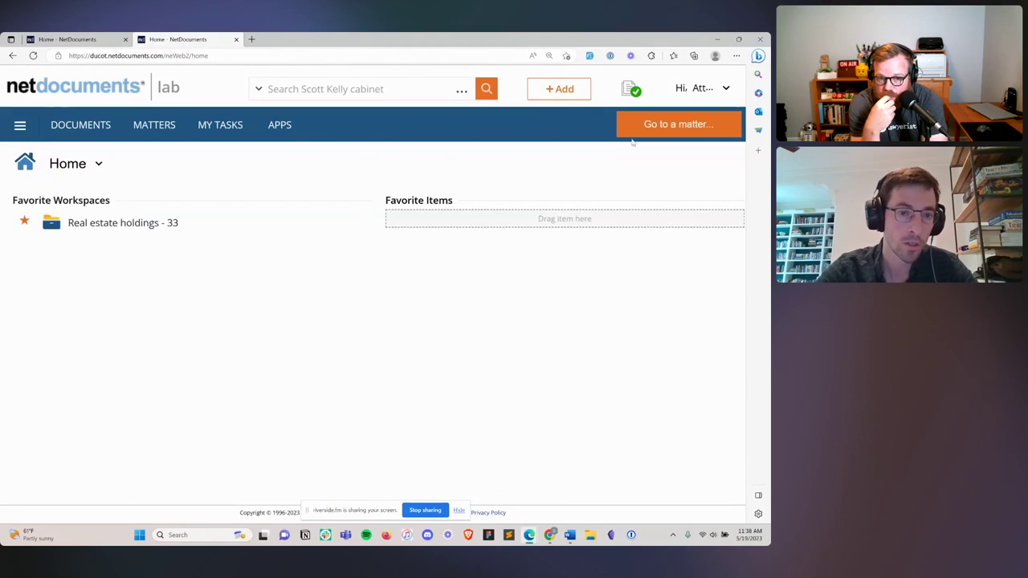
Go to the Real estate holdings matter of the client Guerrero Stark Co
left_click(667, 131)
type("gu")
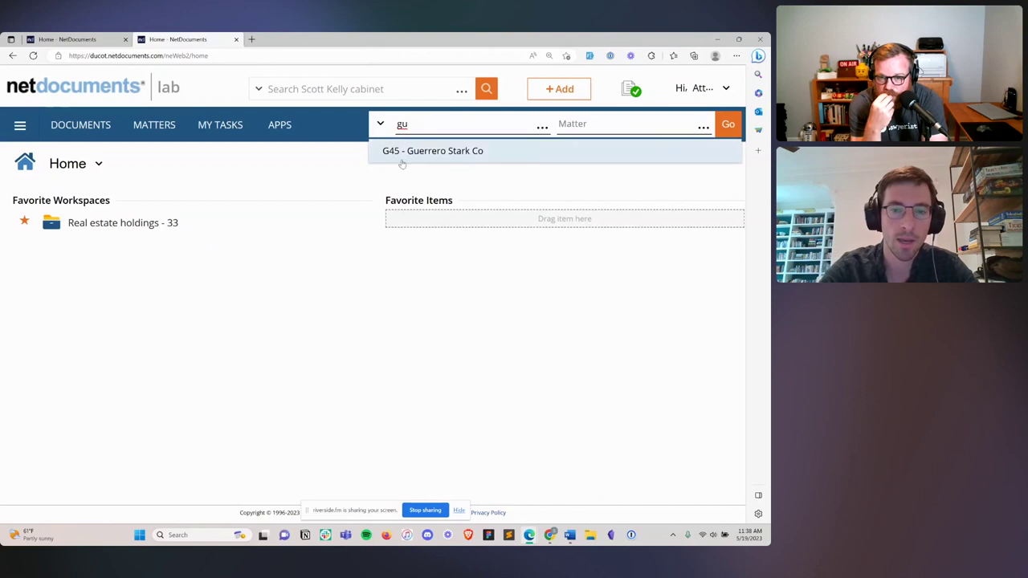
left_click(471, 156)
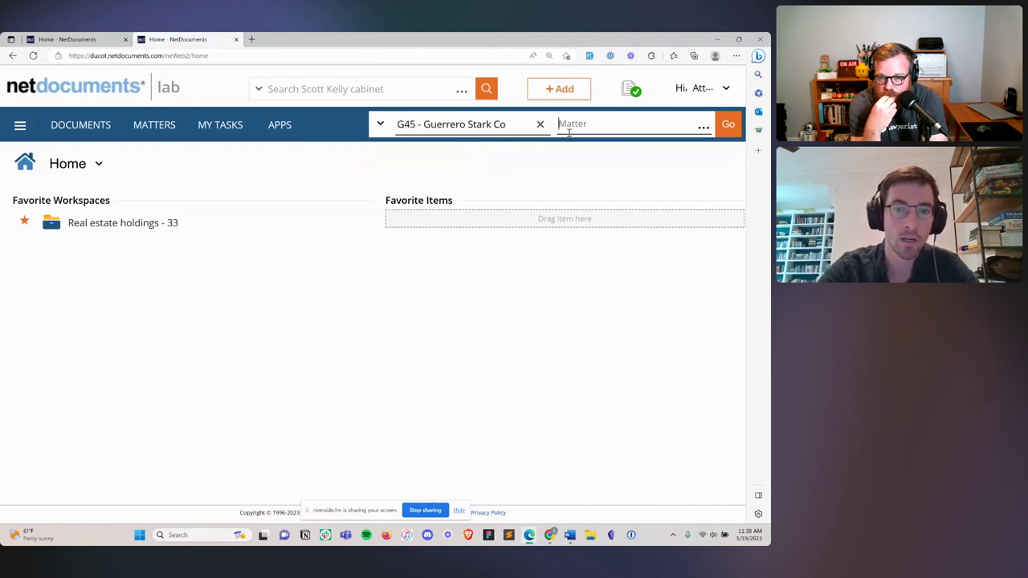
type("rea")
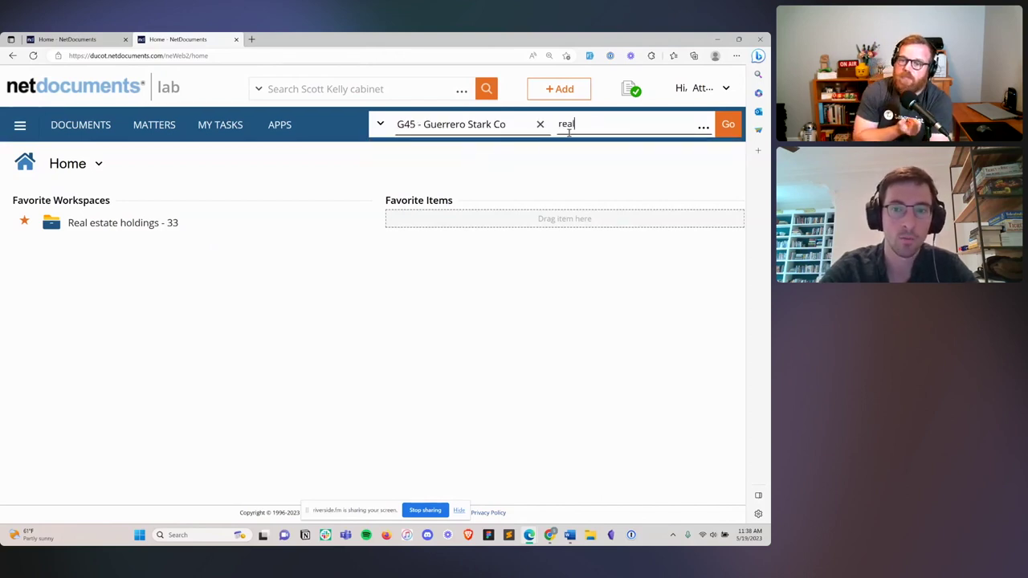
type("l")
left_click(594, 151)
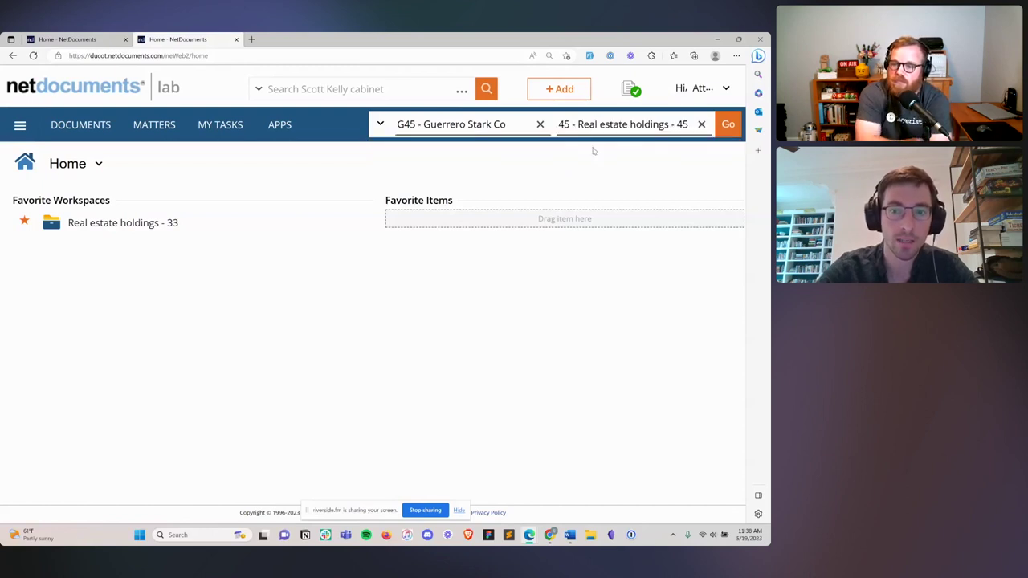
key("Return")
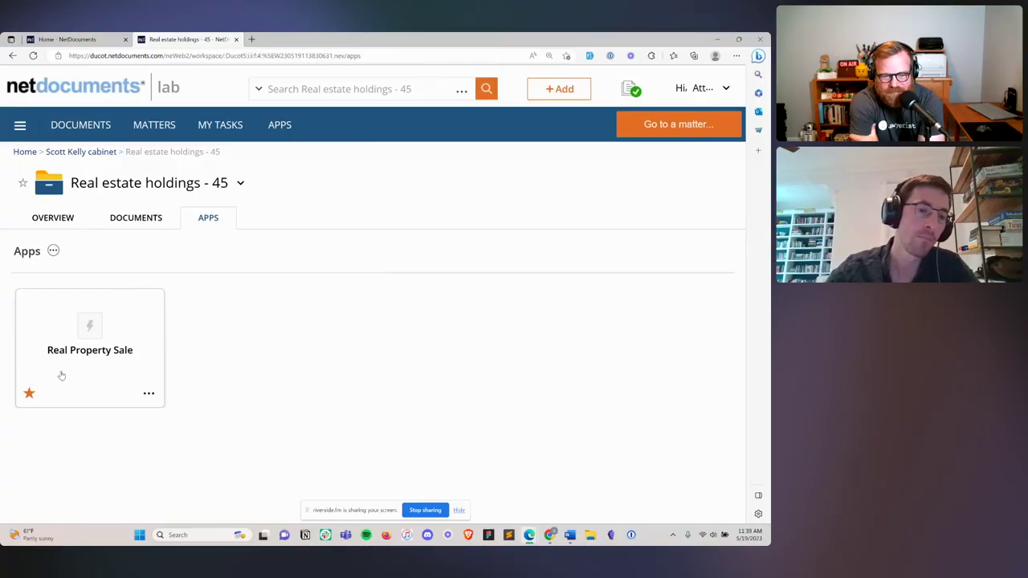
Launch the Real Property Sale app from the matter's apps
left_click(59, 362)
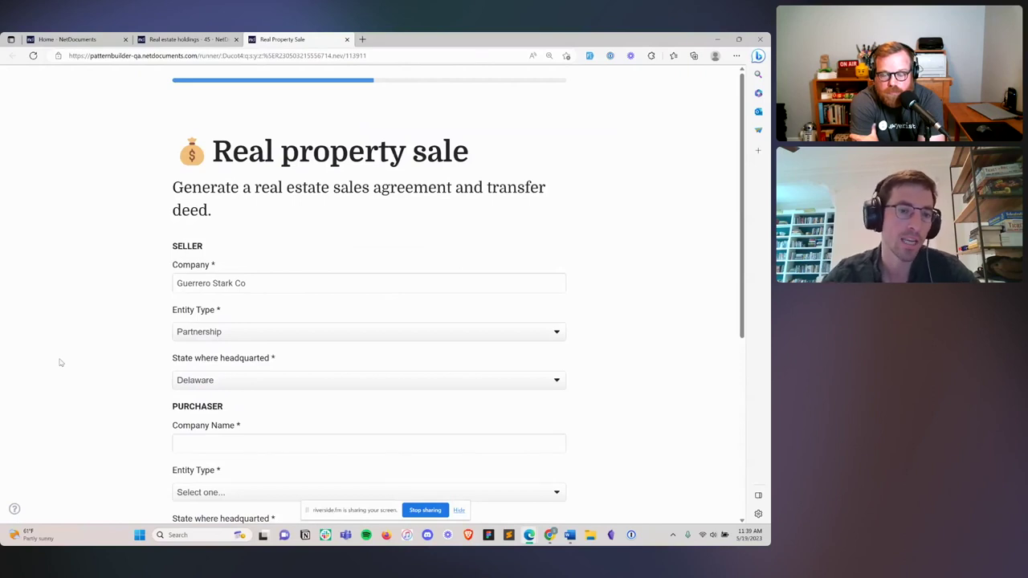
left_click_drag(59, 363, 228, 283)
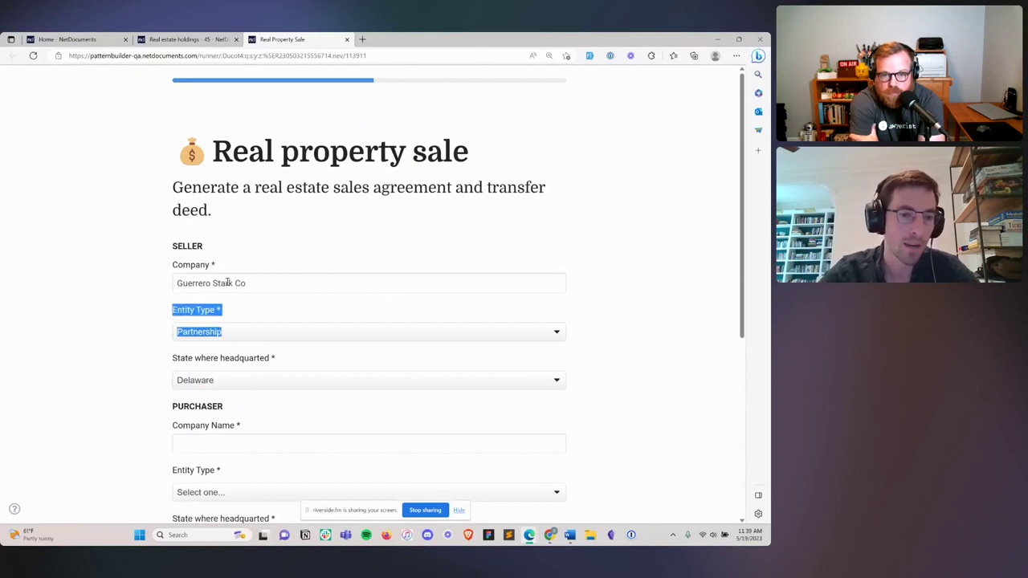
left_click(126, 307)
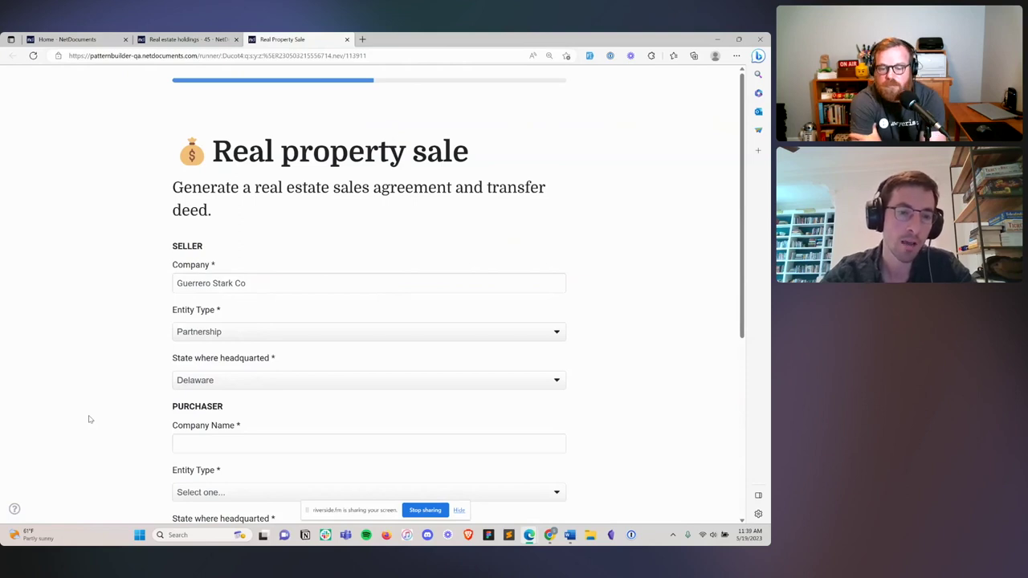
Enter the purchaser as JKL Inc, with entity type Corporation and California as the headquarters state
scroll(90, 419, "down", 2)
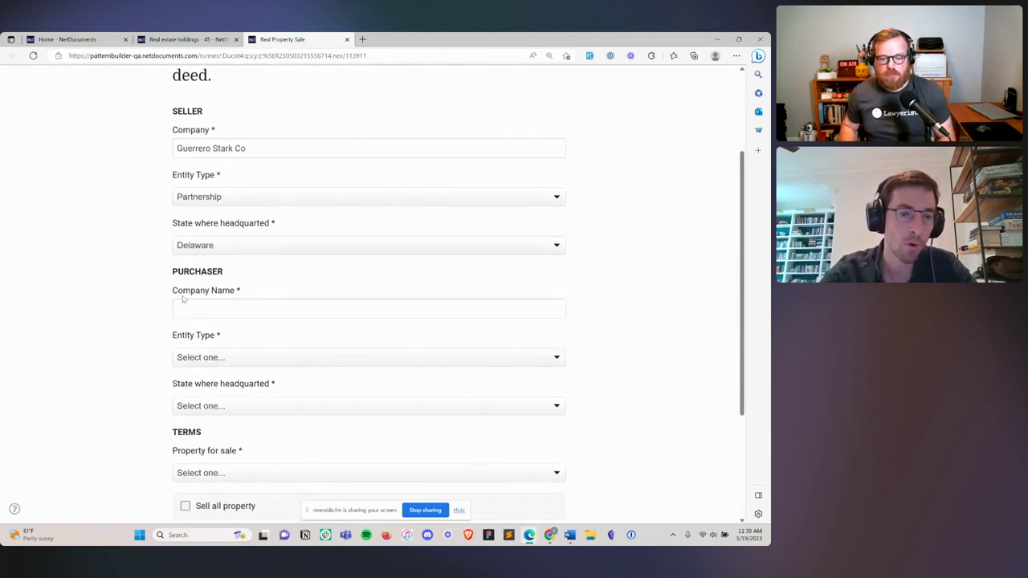
left_click(216, 306)
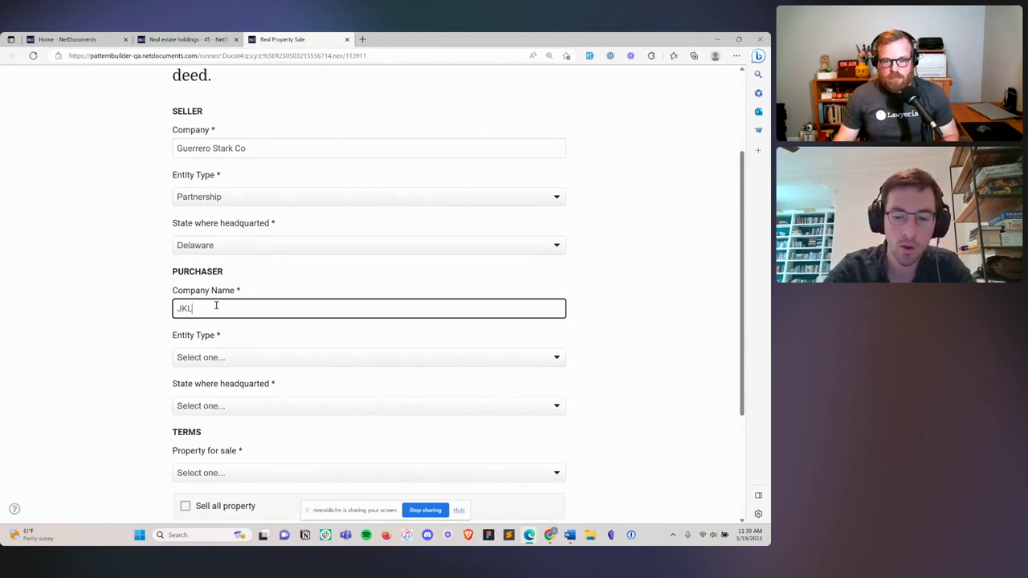
type("JKL Inc")
left_click(209, 362)
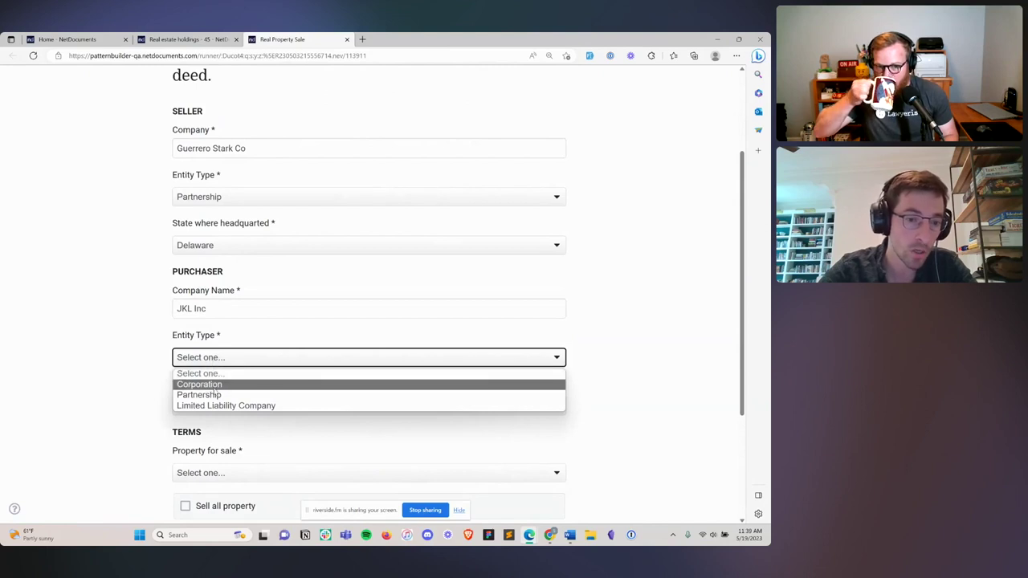
left_click(211, 386)
scroll(262, 297, "down", 1)
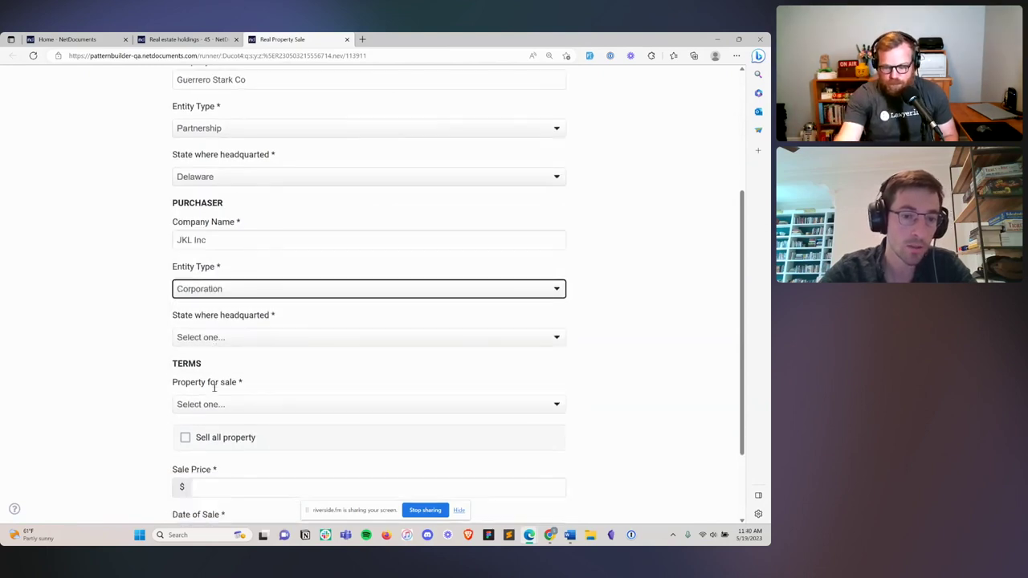
left_click(268, 321)
left_click(270, 348)
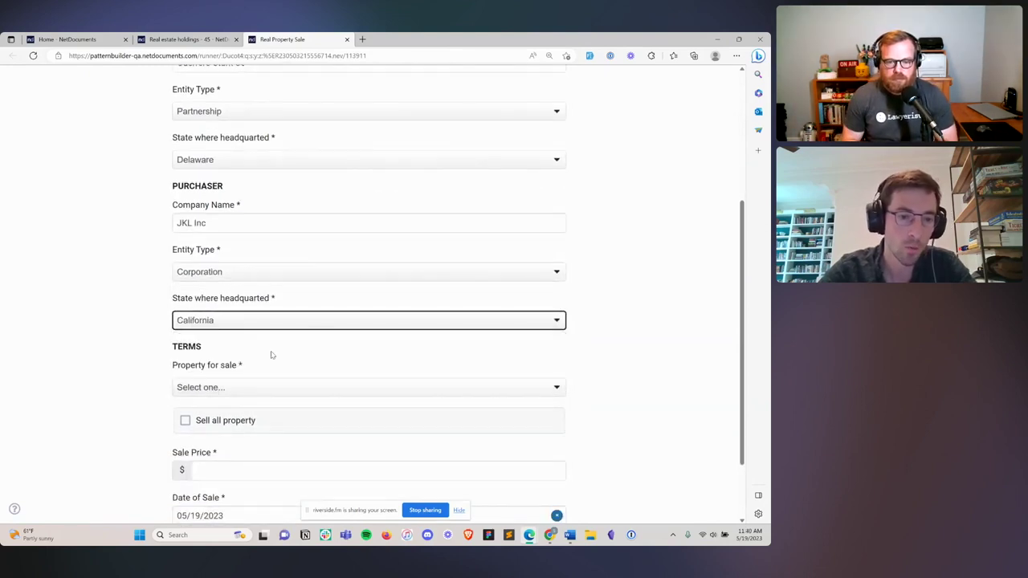
Look through the Property for sale choices without picking one, and try the Sell all property option before clearing it
scroll(271, 355, "down", 1)
left_click(196, 300)
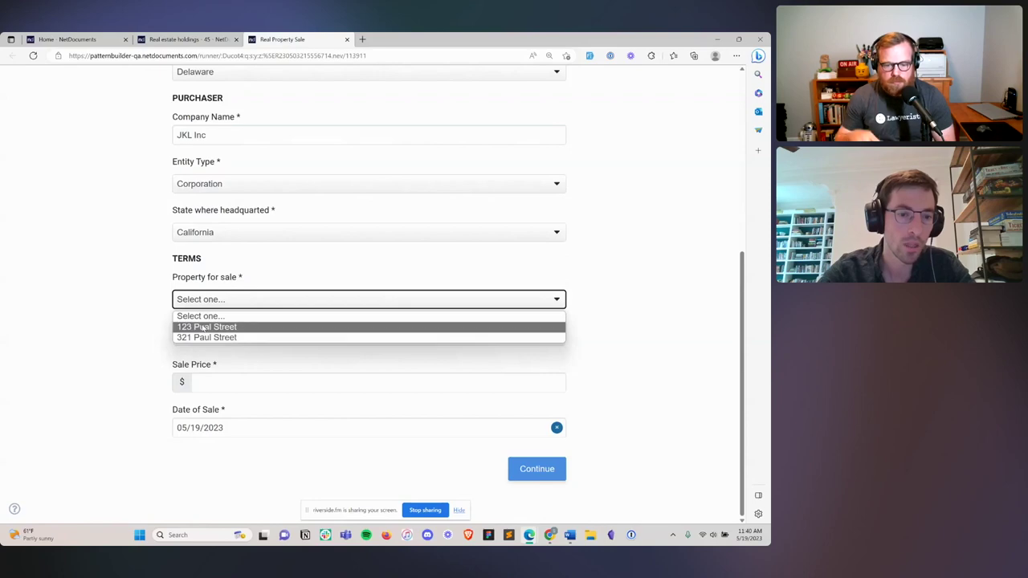
scroll(156, 247, "up", 3)
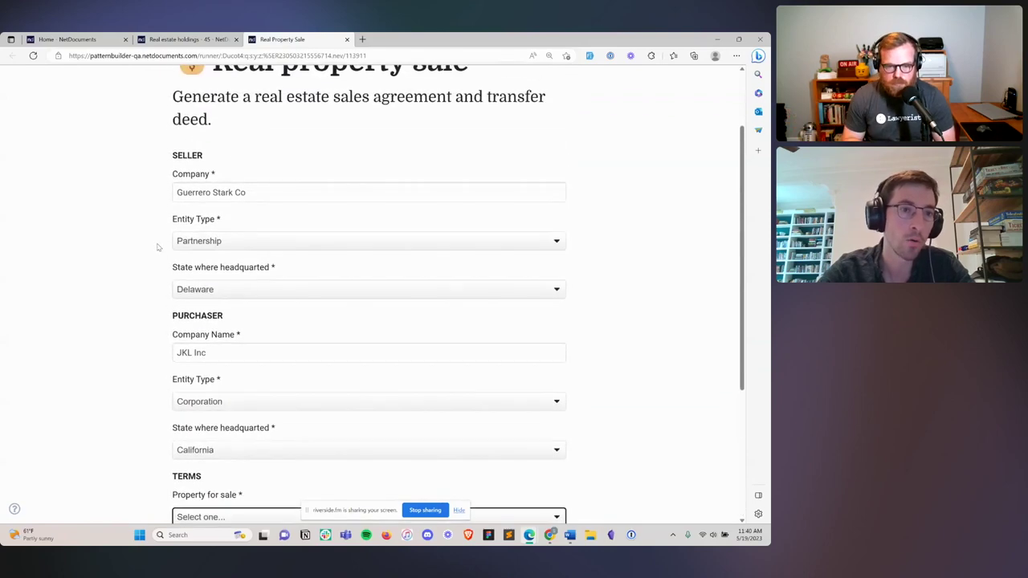
scroll(119, 346, "down", 2)
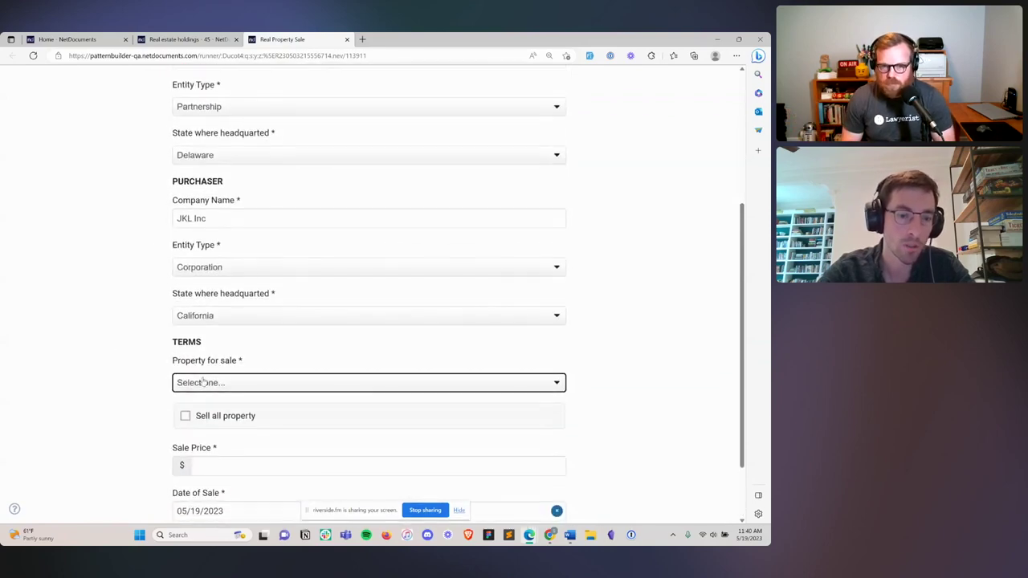
left_click(221, 384)
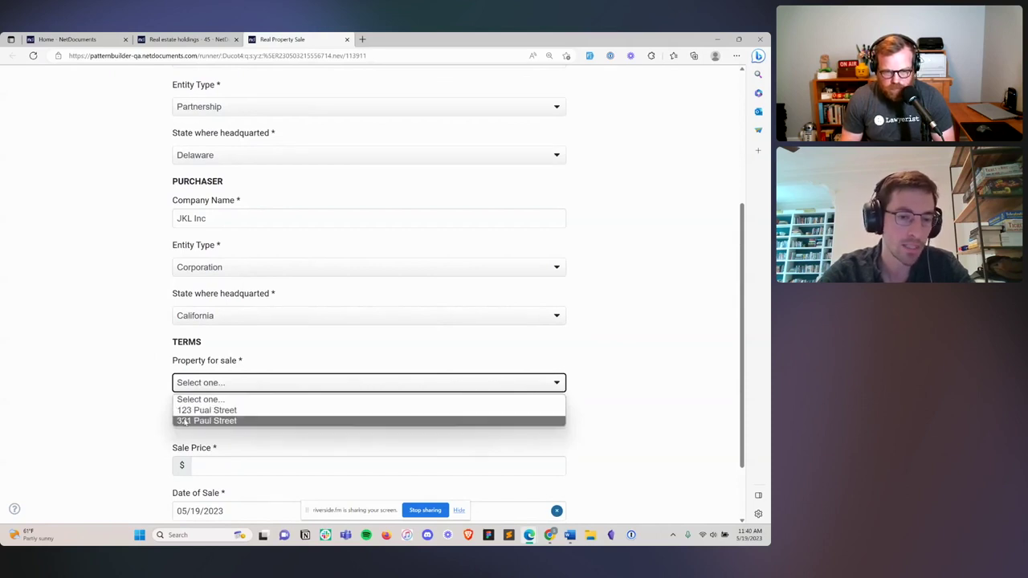
left_click(114, 411)
scroll(112, 409, "down", 1)
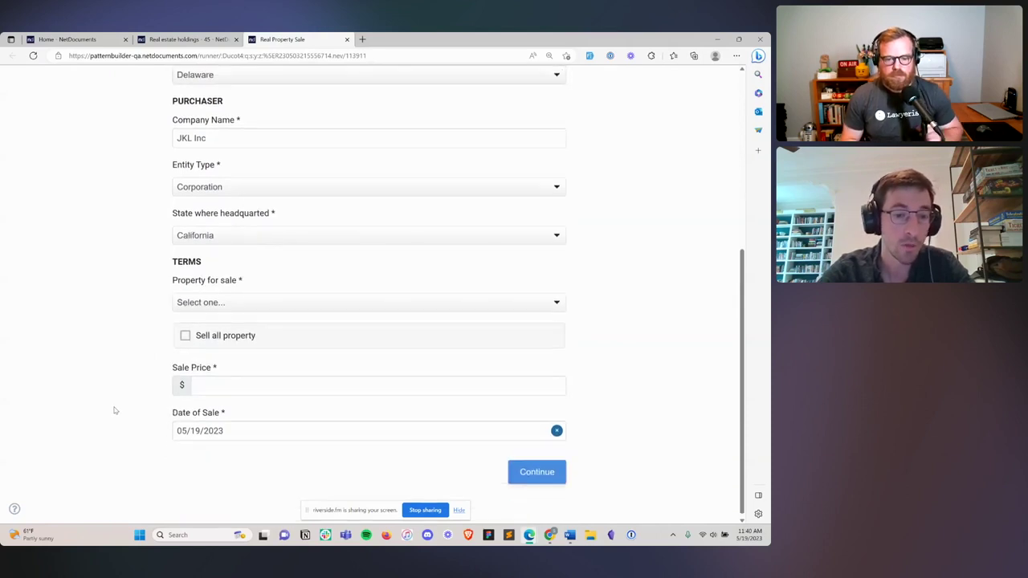
left_click(210, 332)
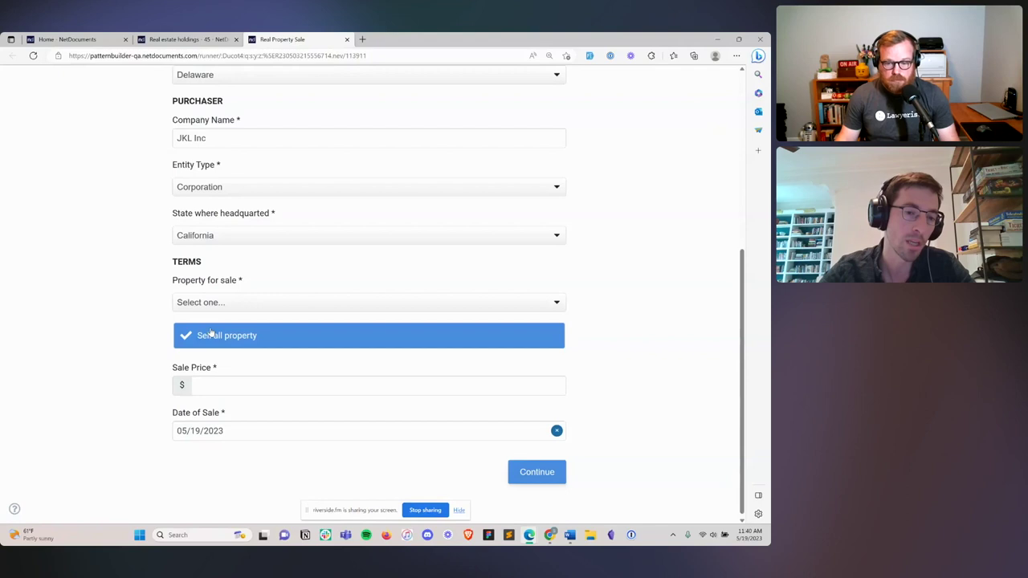
left_click(211, 332)
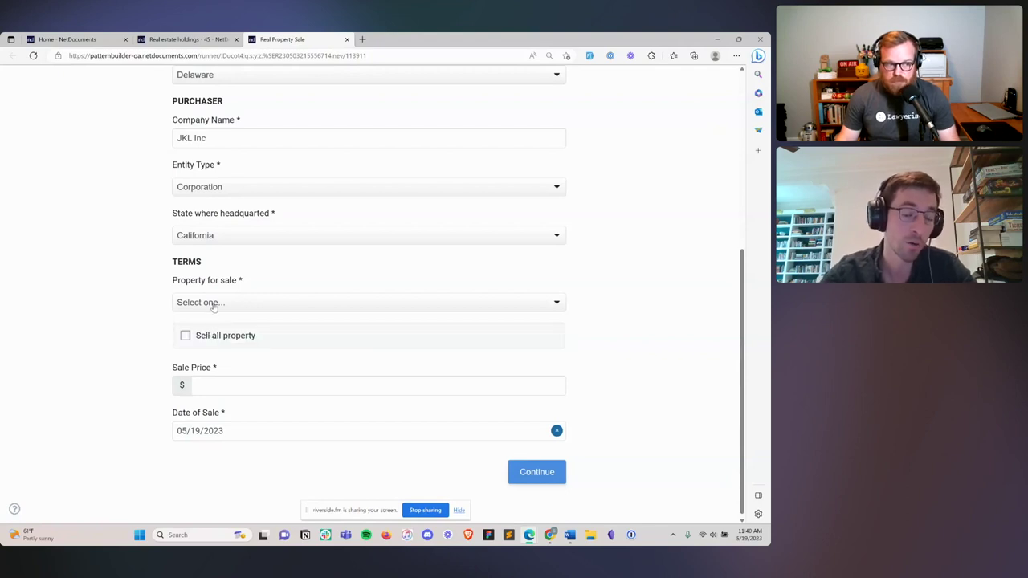
Choose the second, commercial property for sale, set the sale price to 12331, and generate the sale documents
left_click(214, 306)
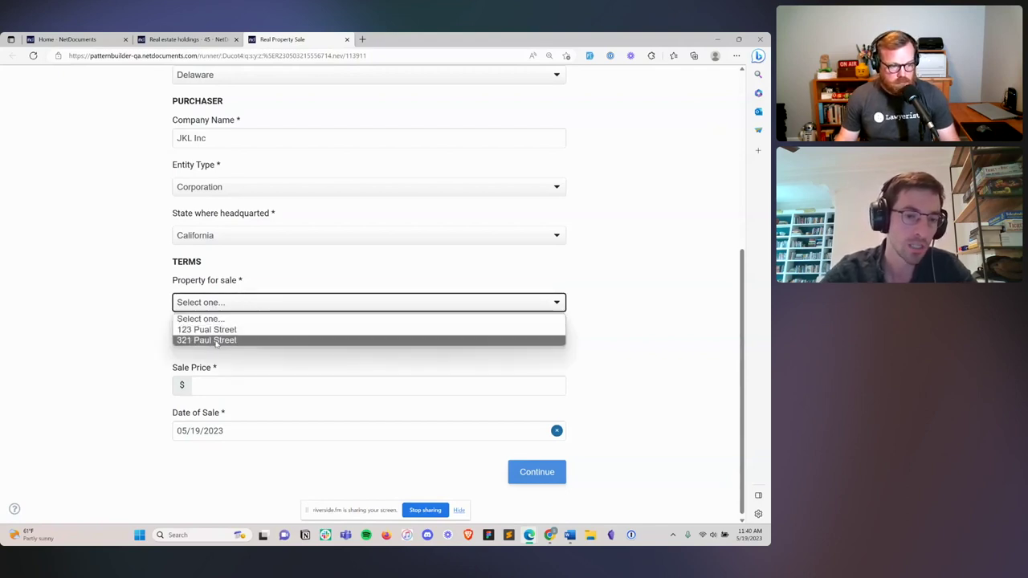
left_click(215, 341)
left_click(226, 381)
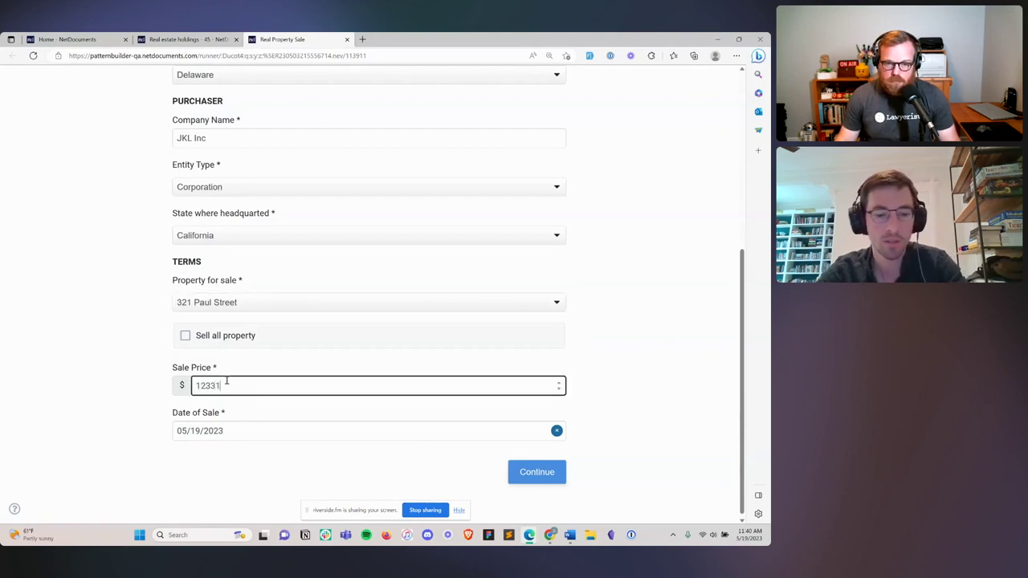
left_click(523, 471)
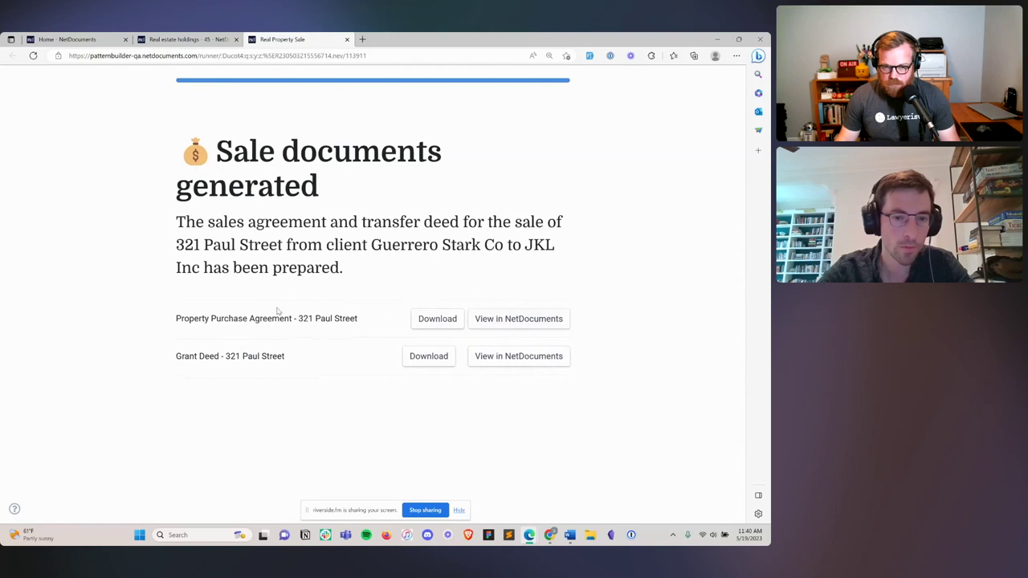
View the generated Property Purchase Agreement in NetDocuments
right_click(509, 321)
left_click(482, 321)
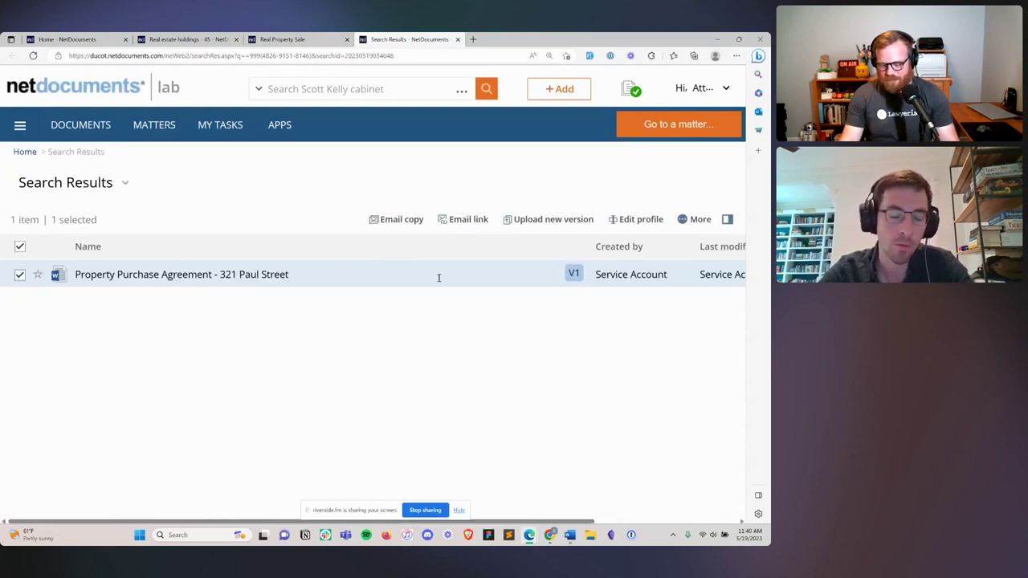
Read the Property Purchase Agreement from the parties through to the signature lines in a maximized full view, and close it
left_click(727, 219)
left_click(678, 242)
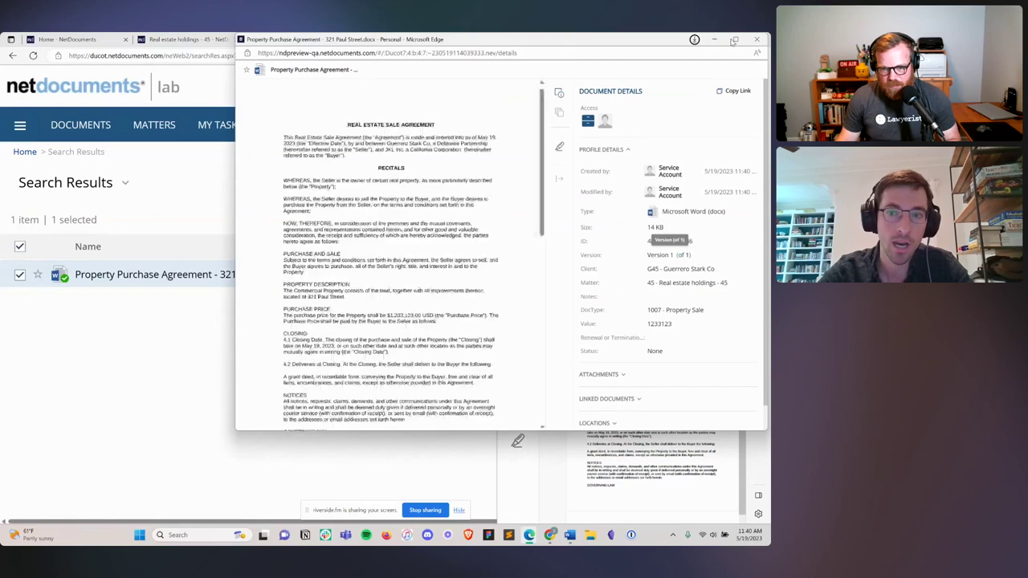
double_click(693, 40)
scroll(286, 312, "down", 1)
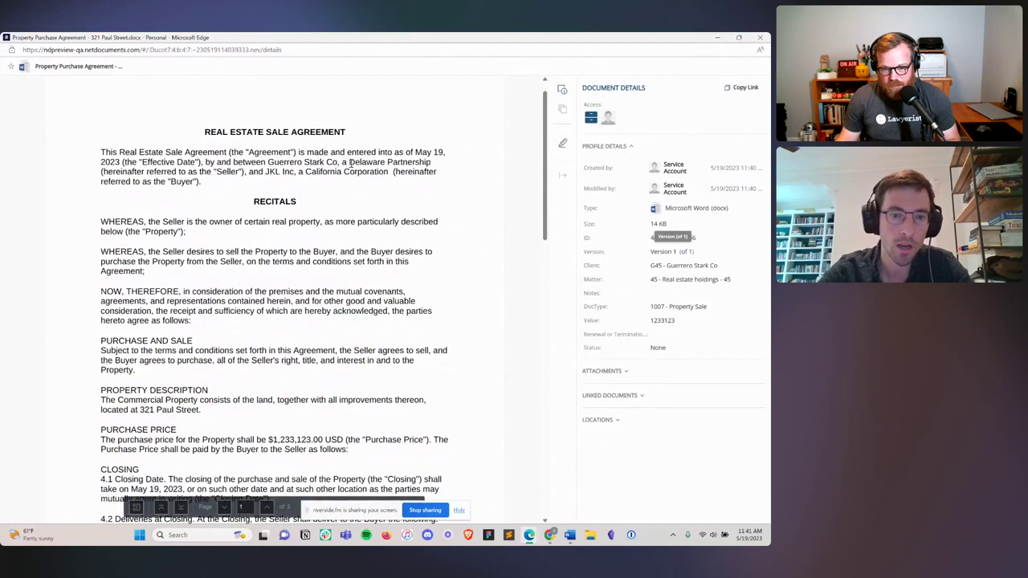
scroll(241, 166, "down", 3)
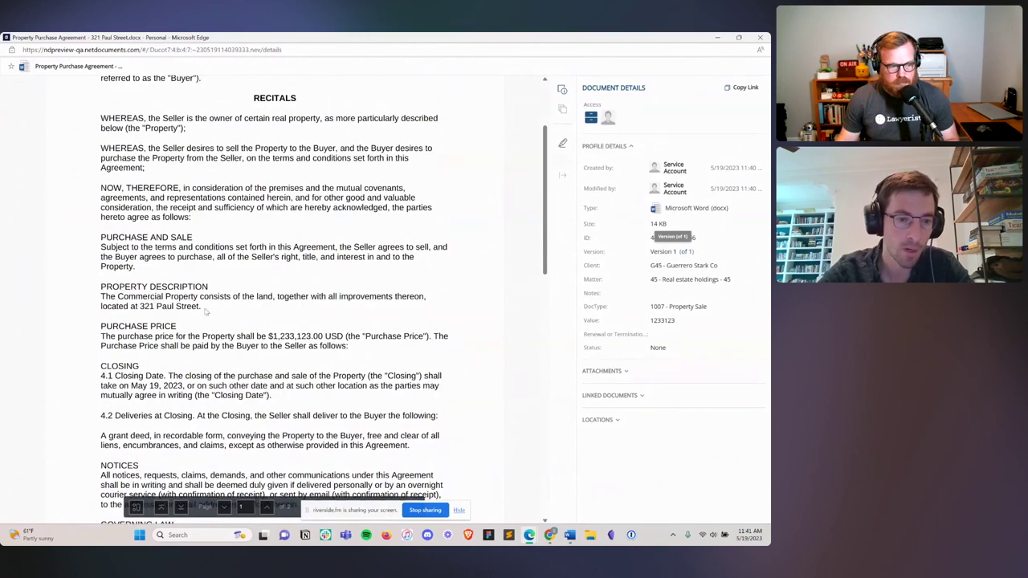
scroll(205, 312, "down", 3)
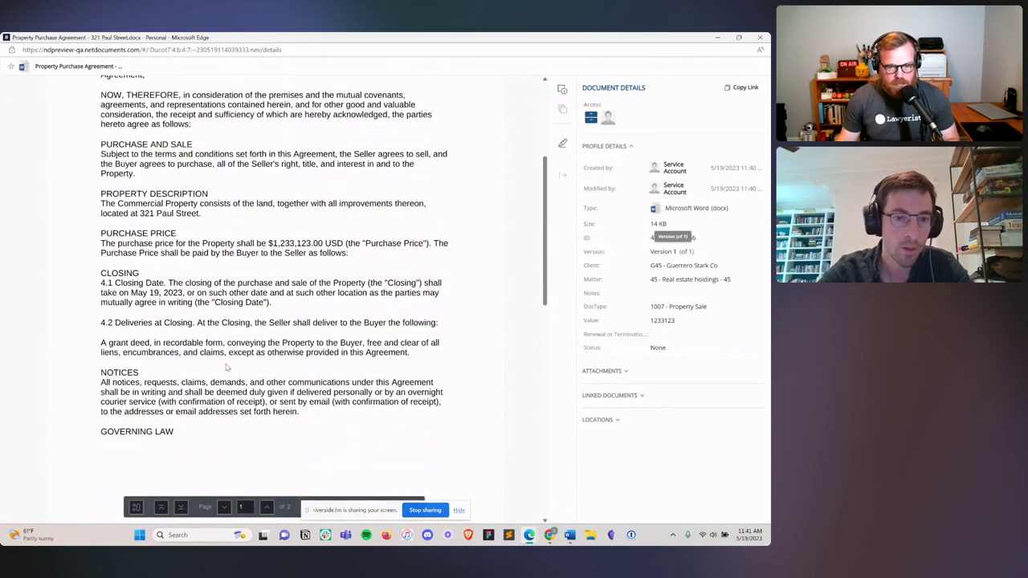
scroll(227, 367, "down", 13)
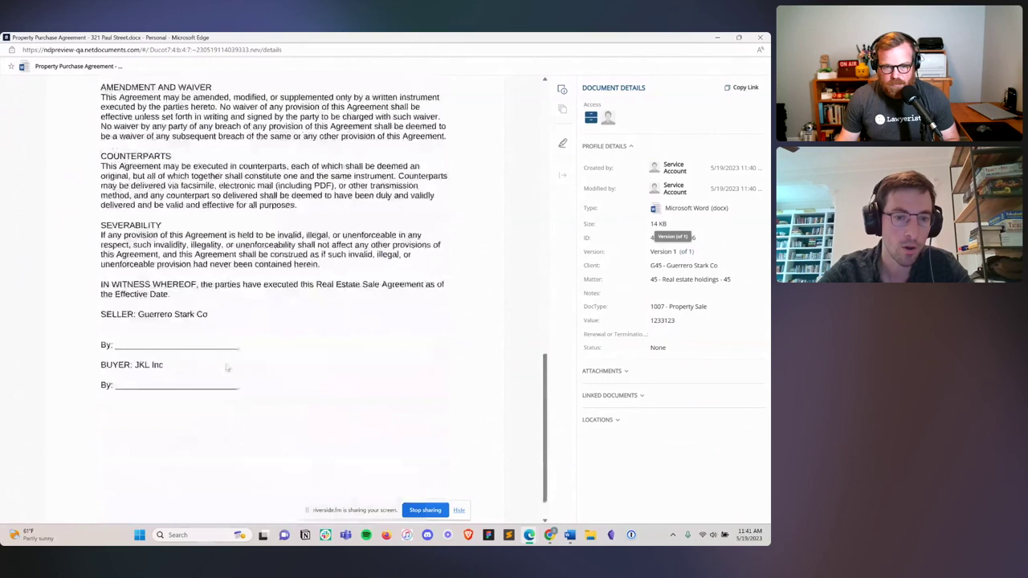
left_click(760, 37)
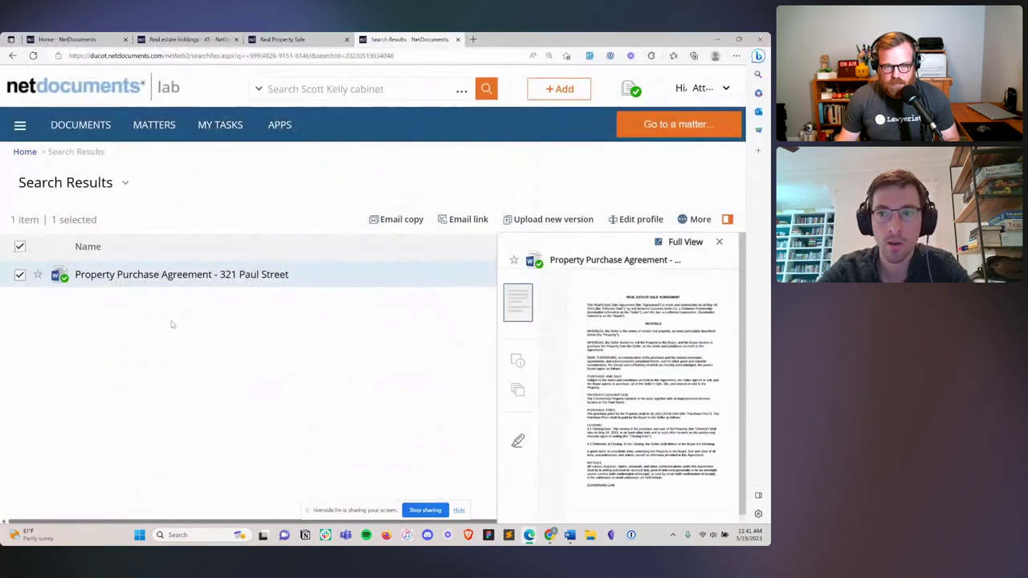
Go to the matter workspace that holds the Property Purchase Agreement
right_click(161, 278)
left_click(163, 279)
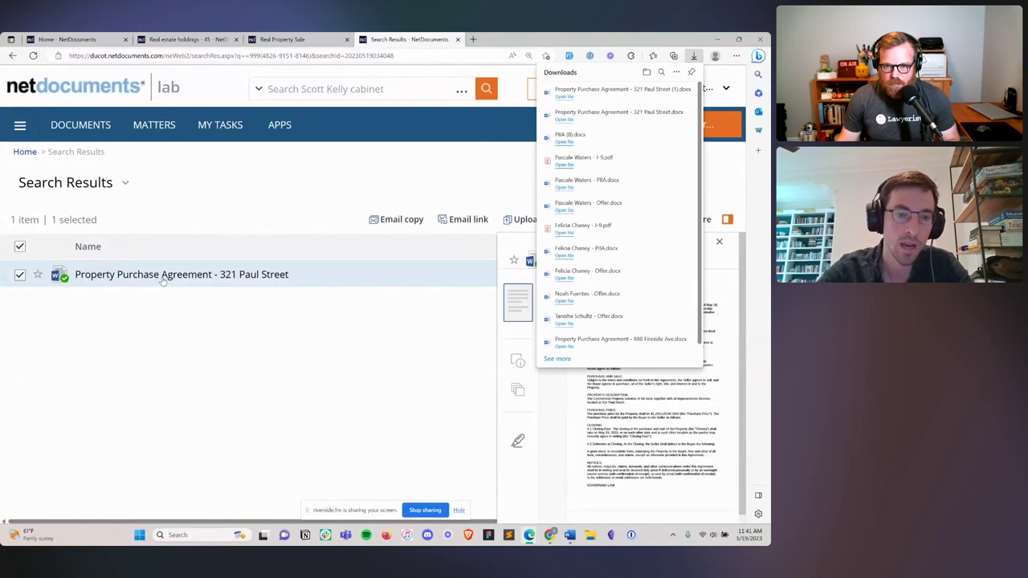
right_click(163, 278)
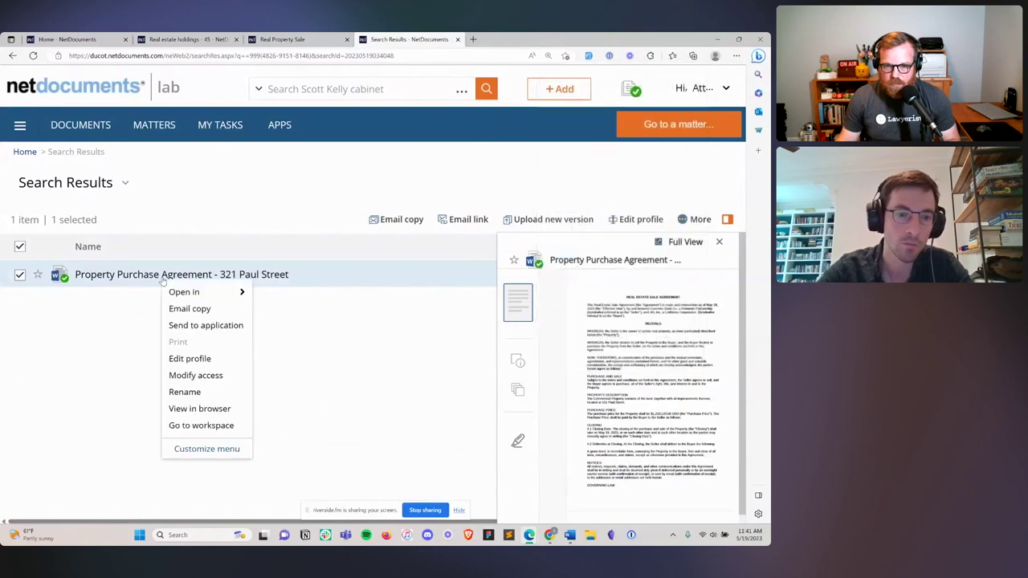
left_click(202, 425)
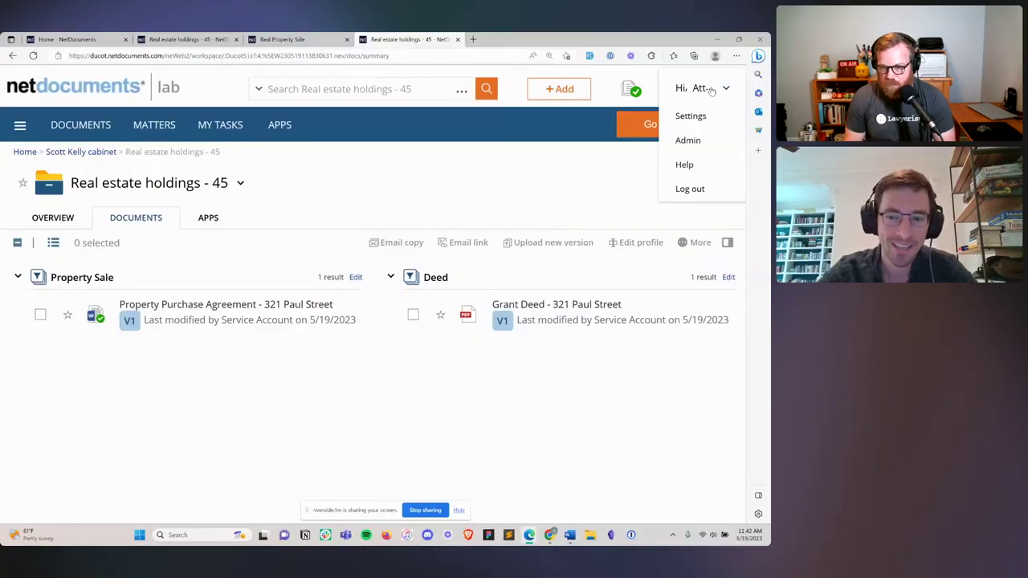
Open the Companies data table in the repository's admin console
left_click(688, 140)
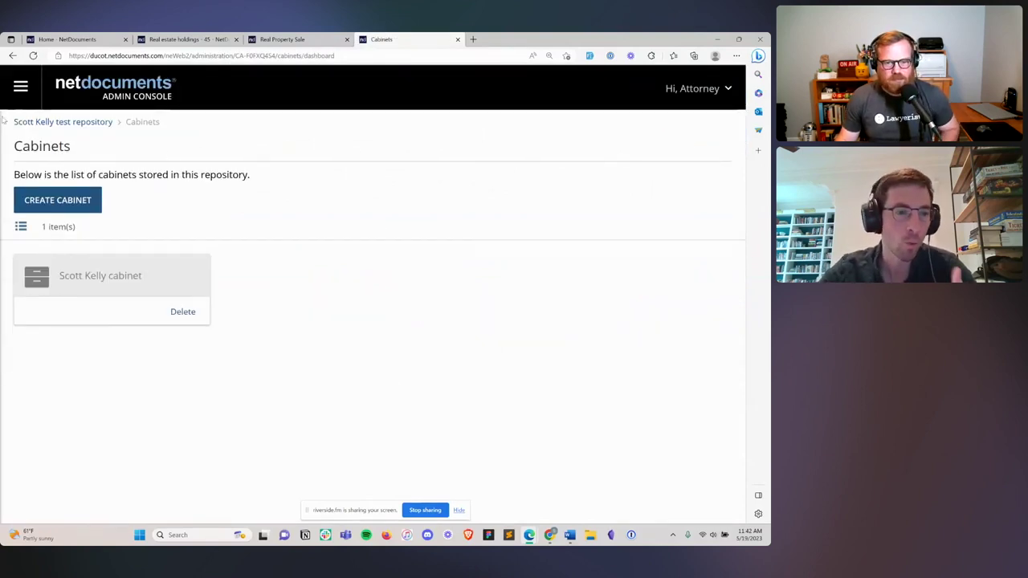
left_click(11, 94)
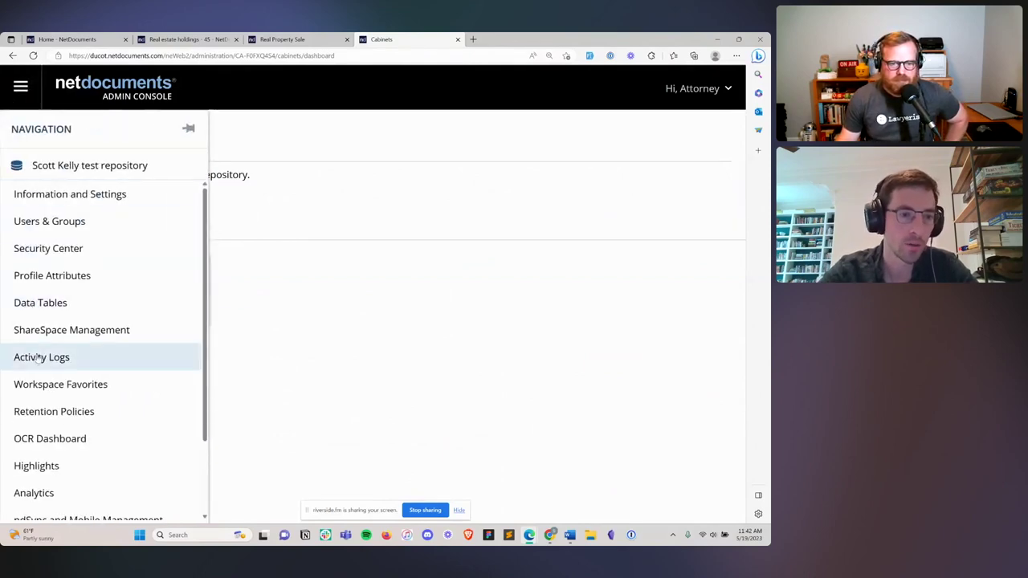
left_click(42, 307)
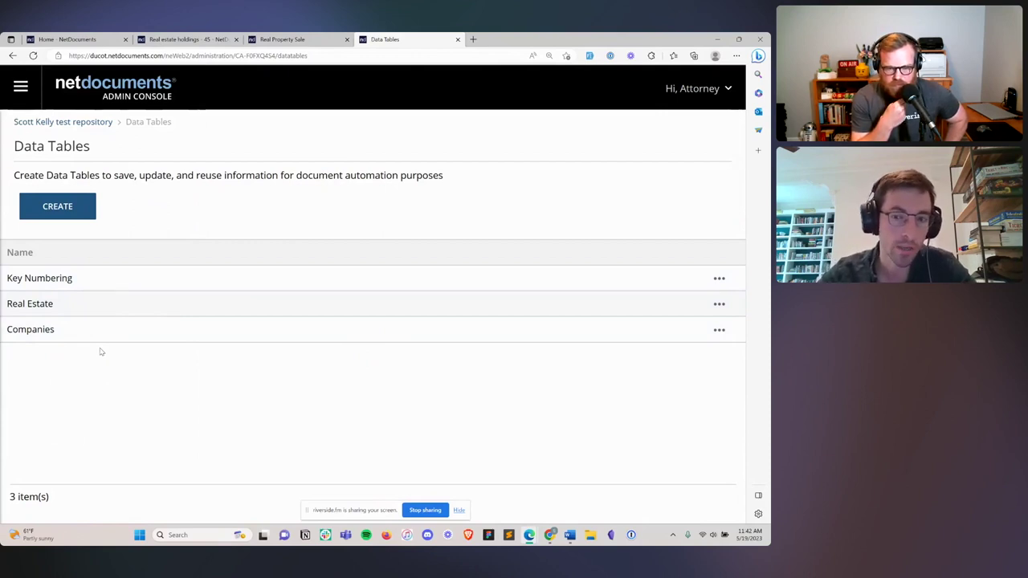
left_click(719, 331)
left_click(665, 345)
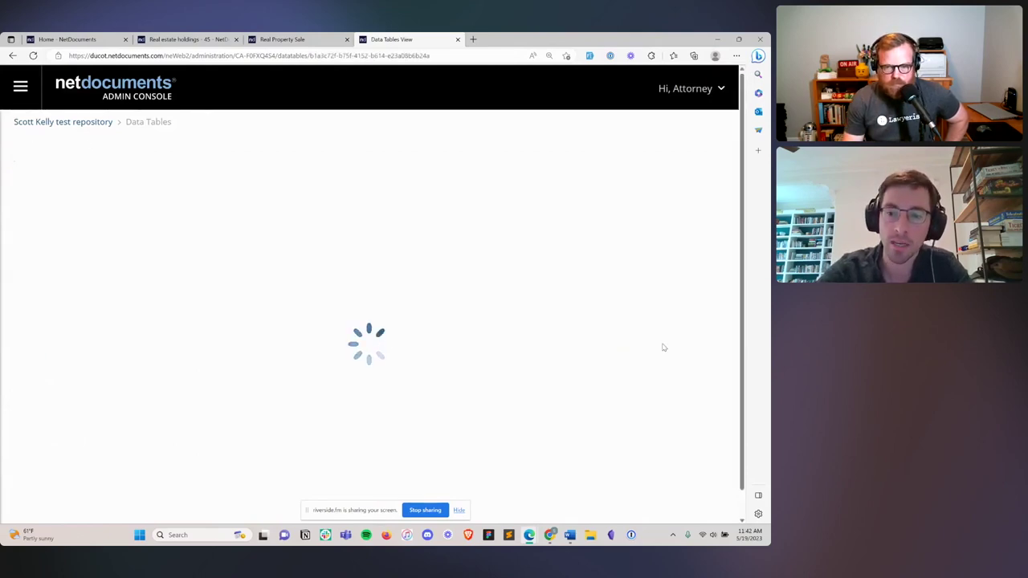
Review all fields of the Guerrero Stark Co record in the Companies table, and close the record without changing it
scroll(278, 331, "down", 2)
scroll(279, 331, "down", 3)
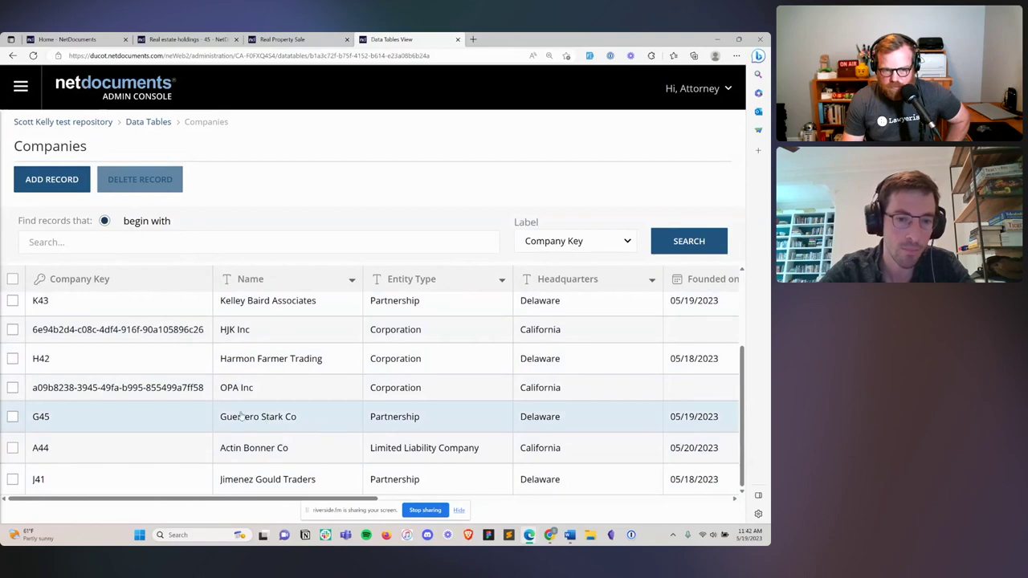
double_click(273, 417)
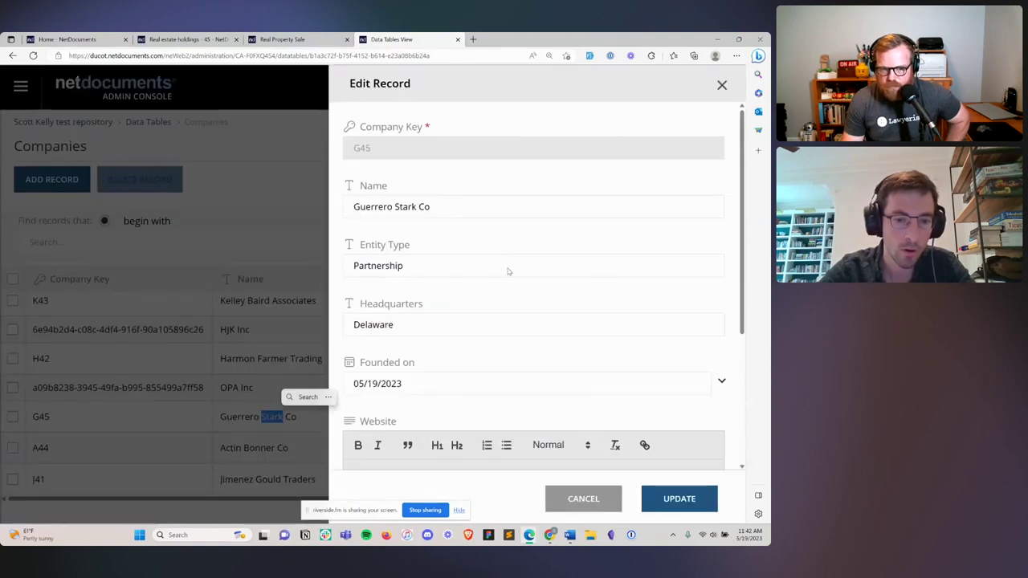
scroll(539, 267, "down", 3)
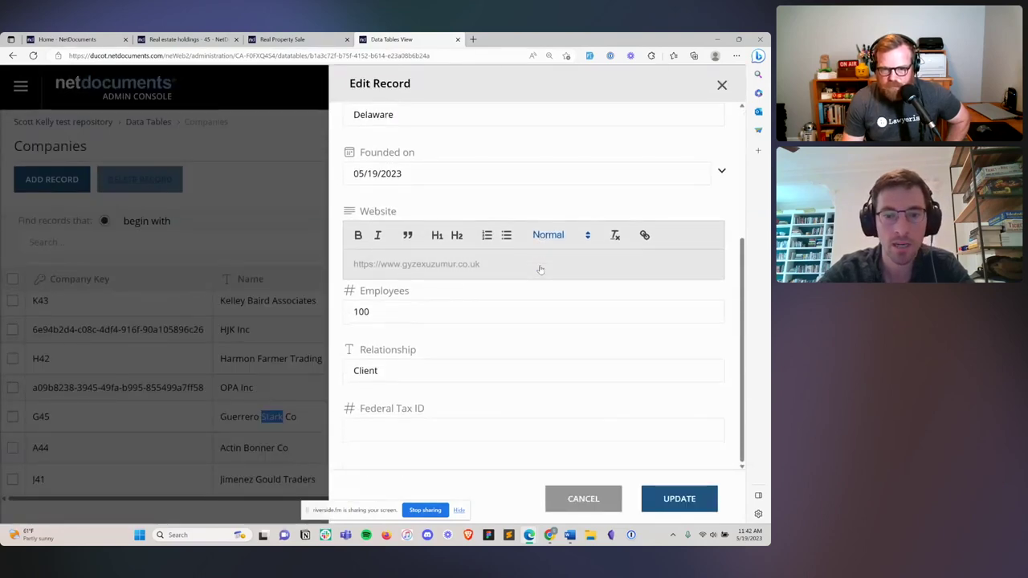
scroll(541, 266, "up", 3)
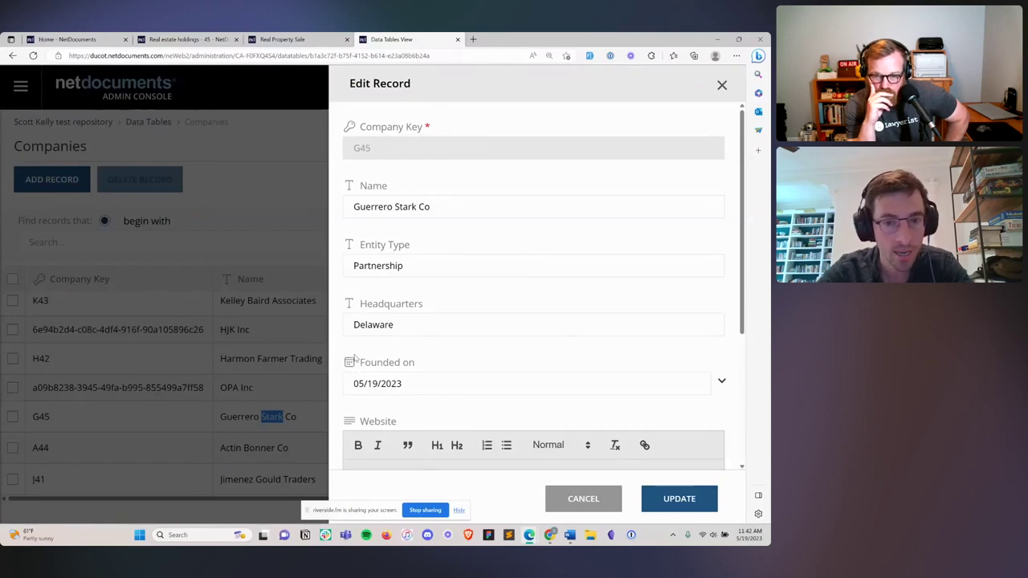
scroll(398, 370, "down", 2)
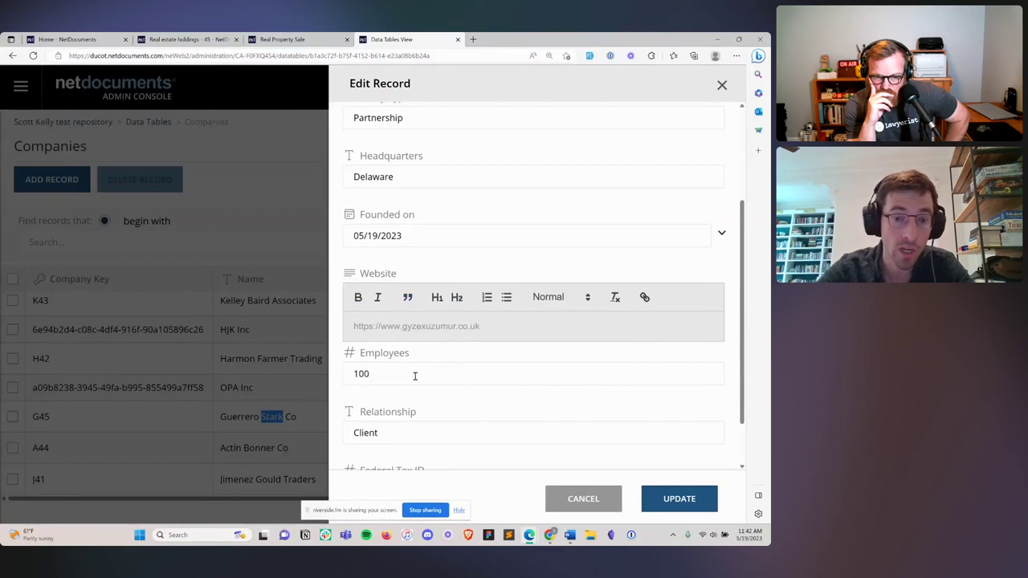
scroll(416, 376, "down", 1)
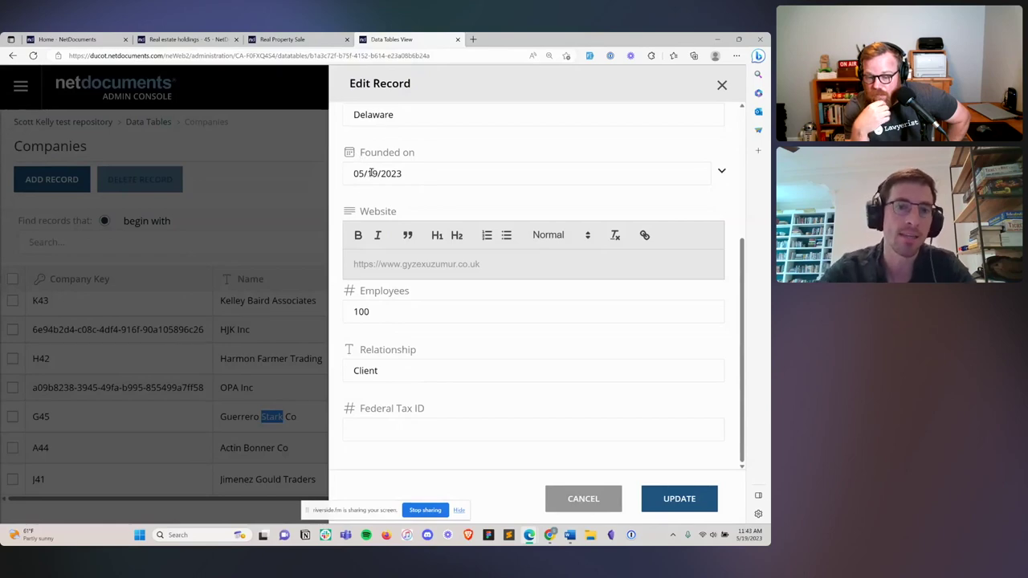
scroll(371, 173, "up", 5)
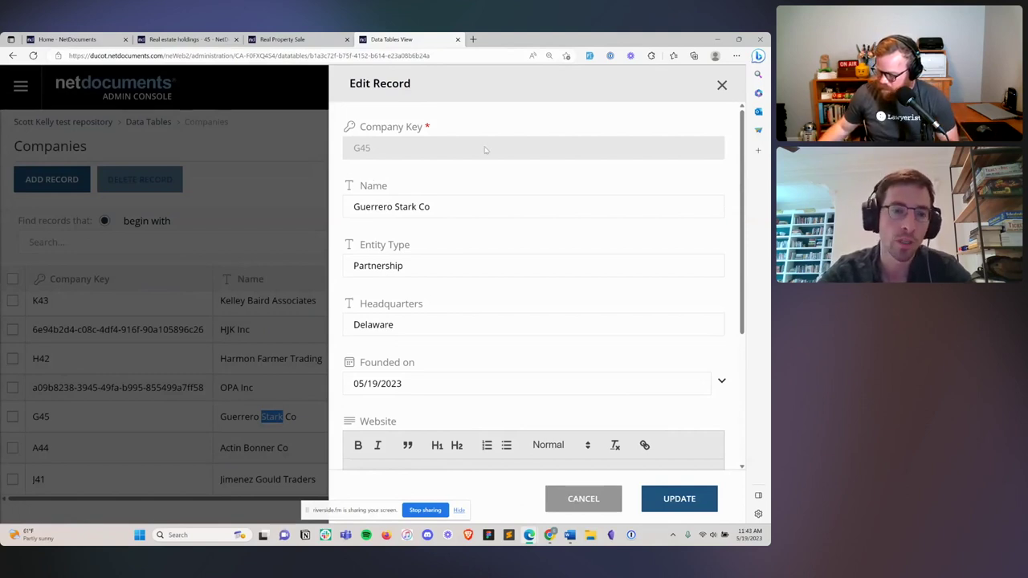
left_click(722, 86)
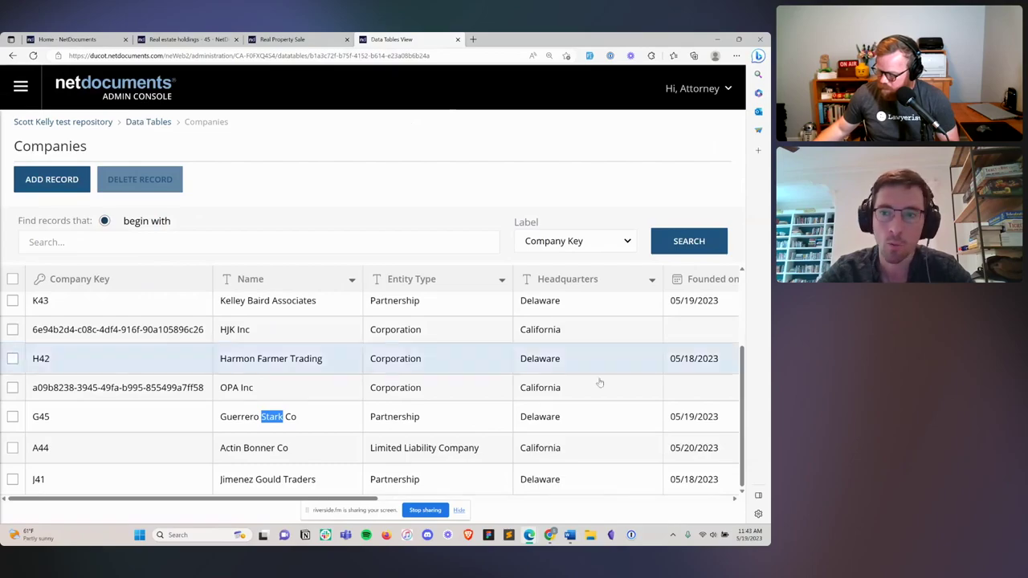